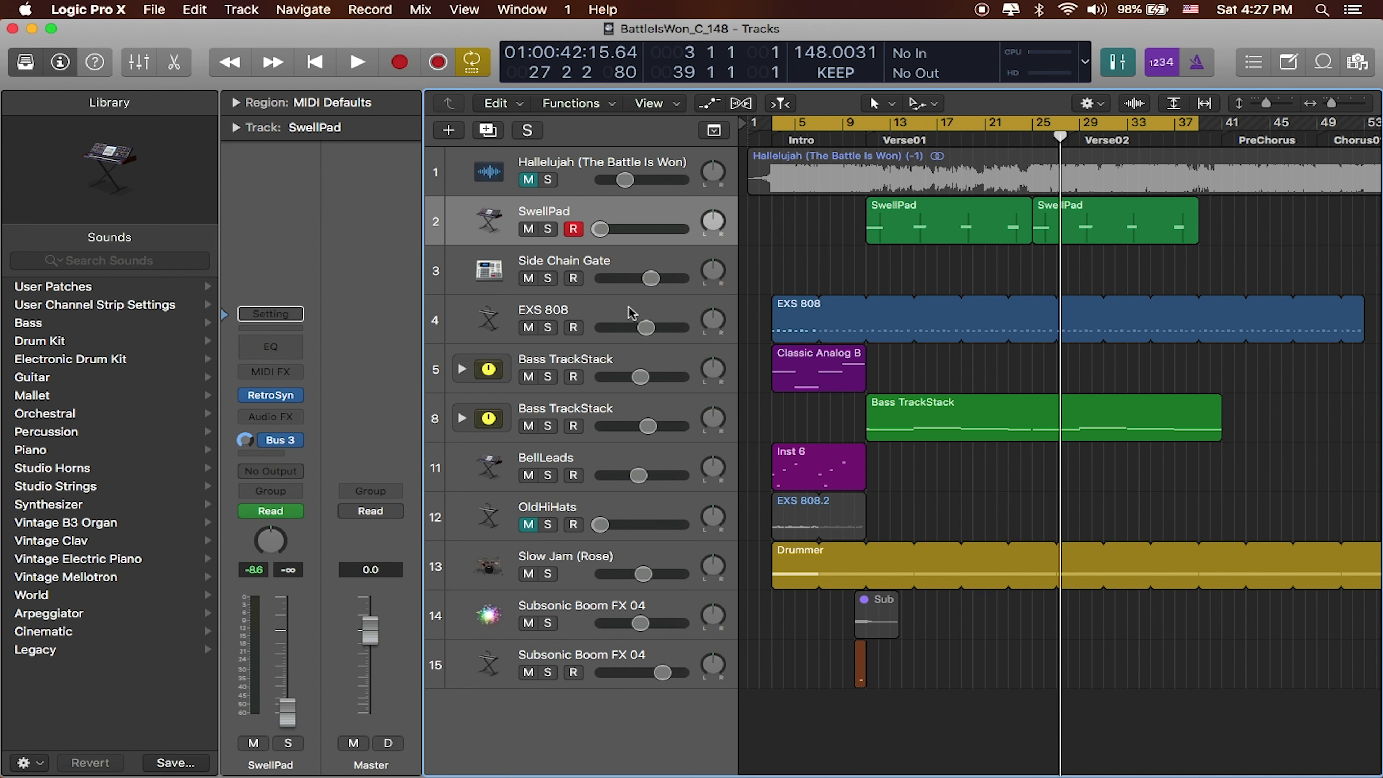
Move EXS 808 and Slow Jam (Rose) to the top, then delete the OldHiHats and Subsonic Boom FX 04 tracks
drag(630, 312, 611, 221)
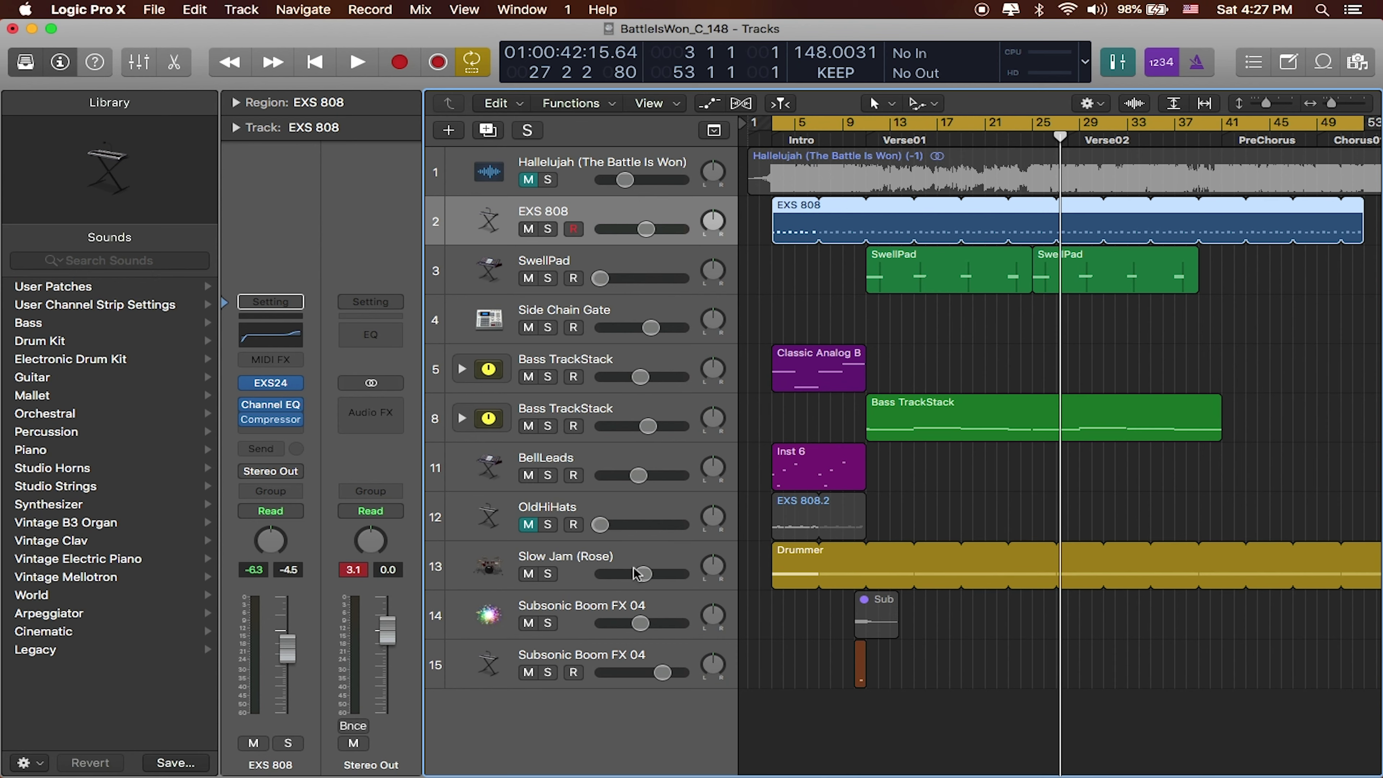
drag(635, 564, 636, 260)
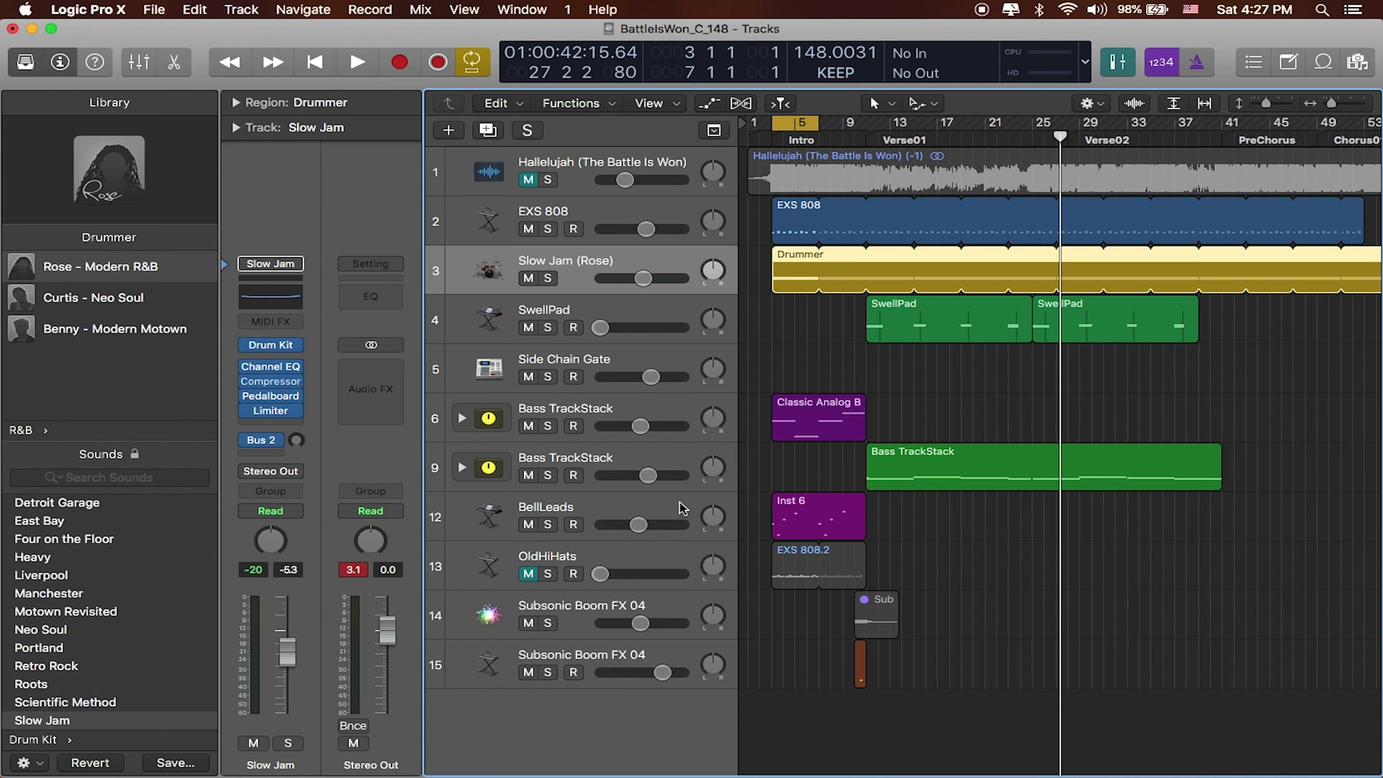
click(647, 558)
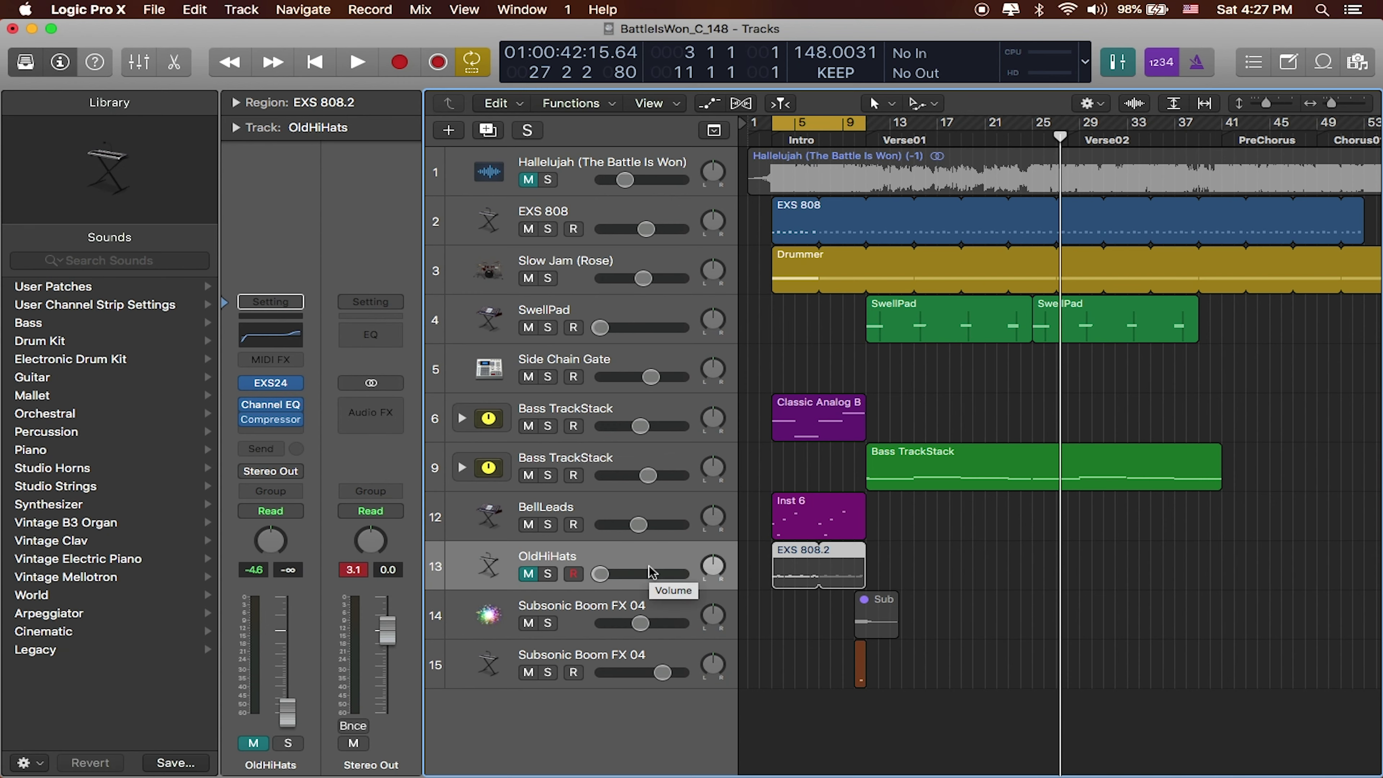
key(Delete)
key(super+BackSpace)
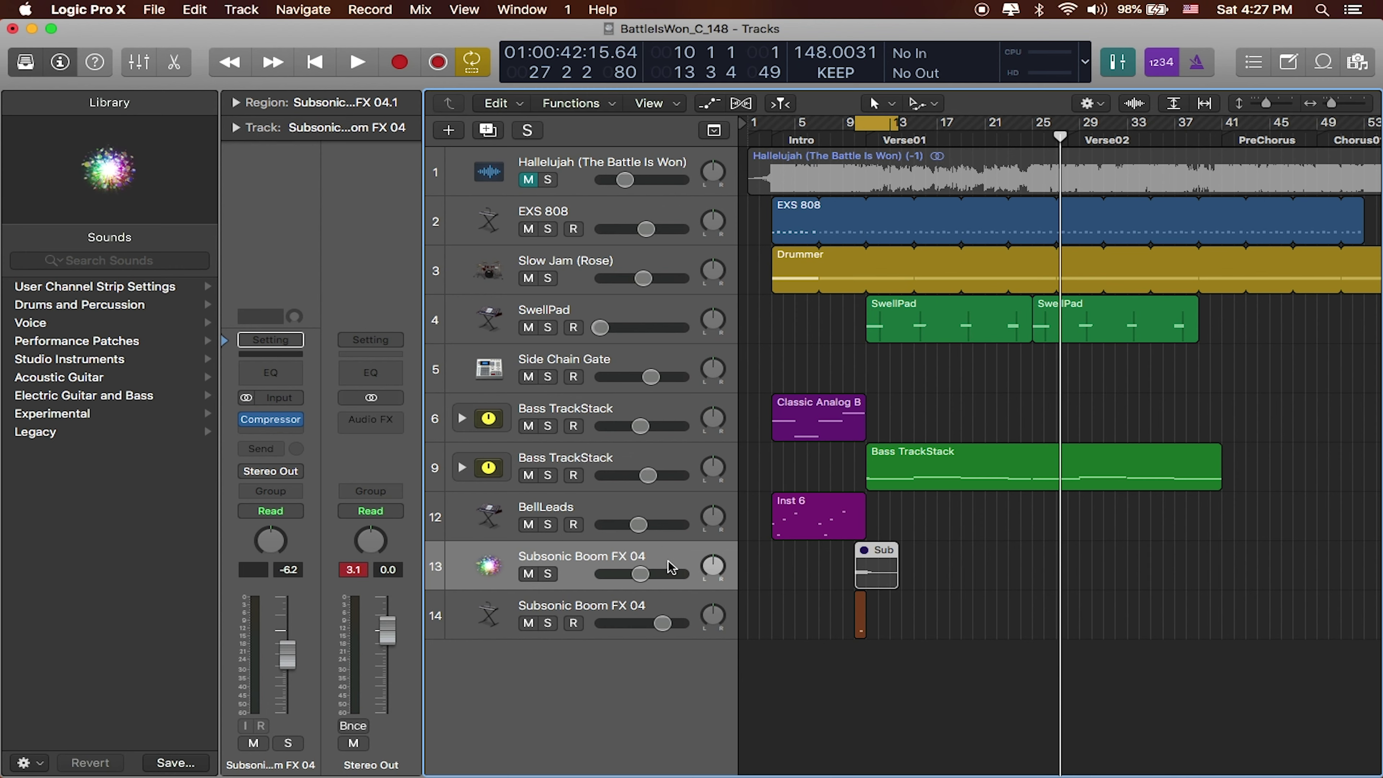
key(Delete)
key(super+BackSpace)
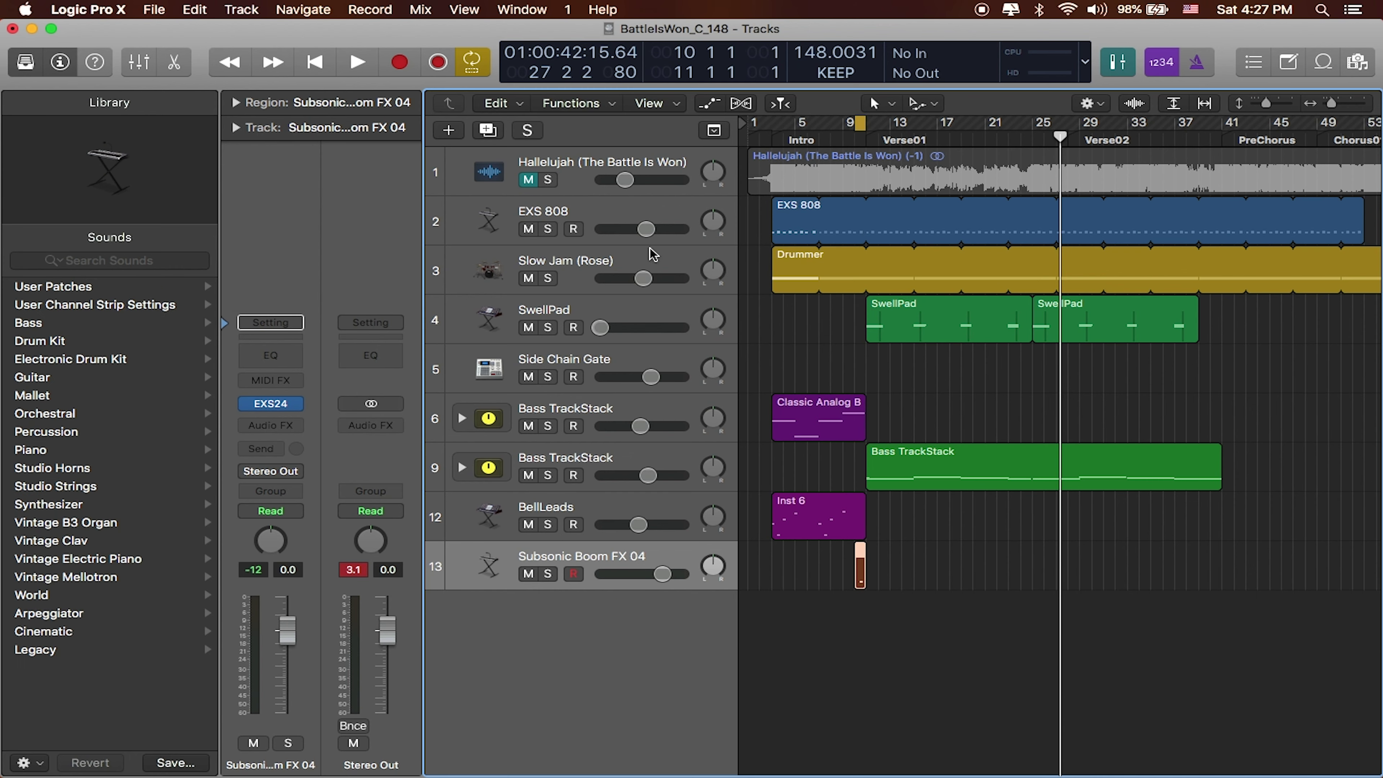
Move both Bass TrackStack tracks above SwellPad
click(632, 309)
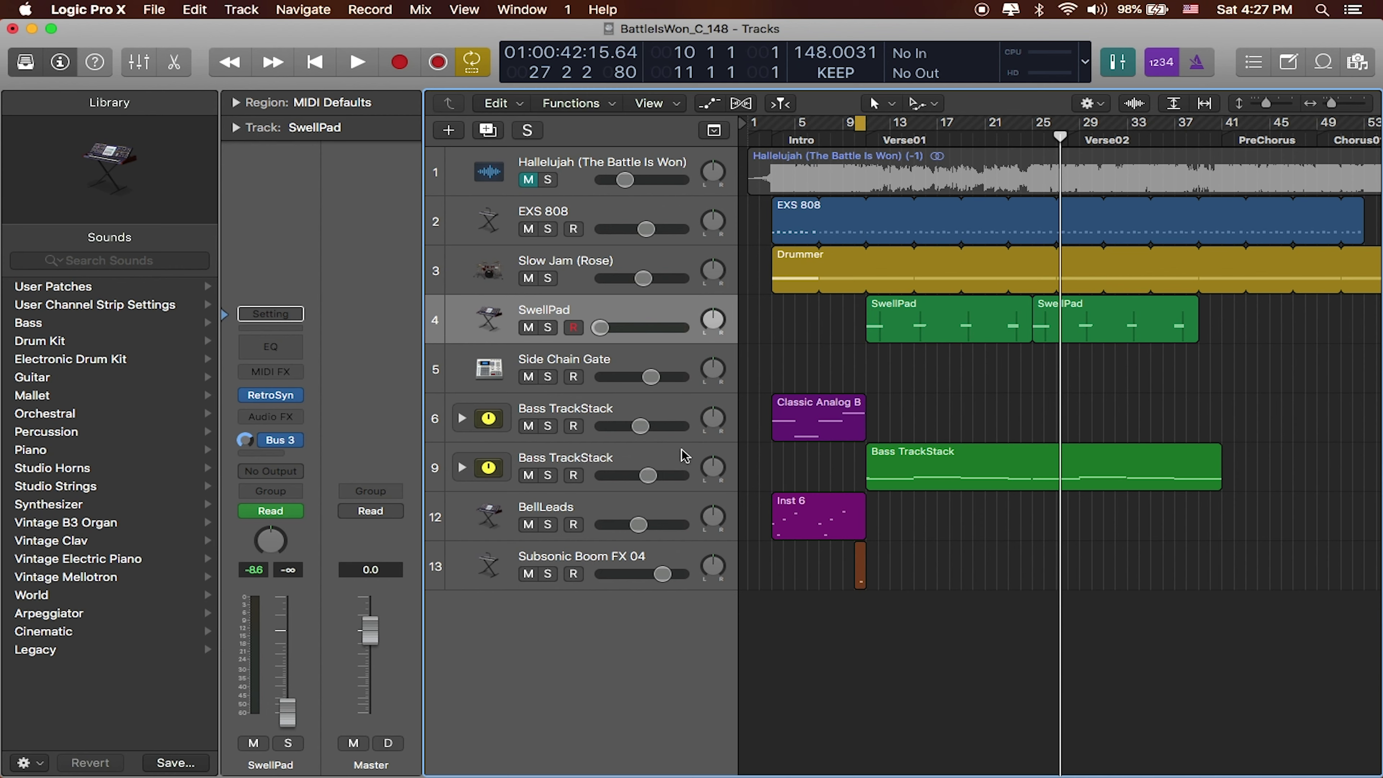
click(674, 418)
drag(675, 417, 665, 305)
click(669, 463)
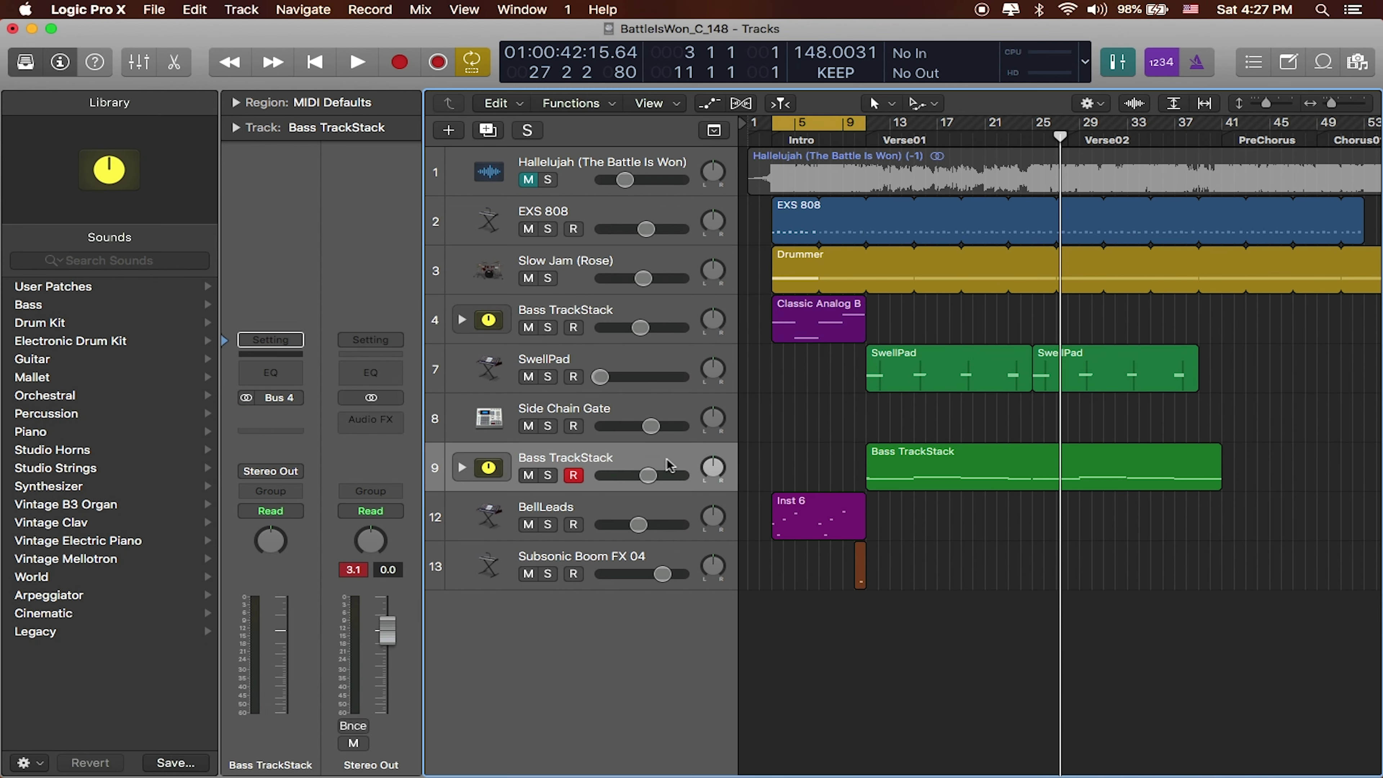
drag(669, 465, 678, 385)
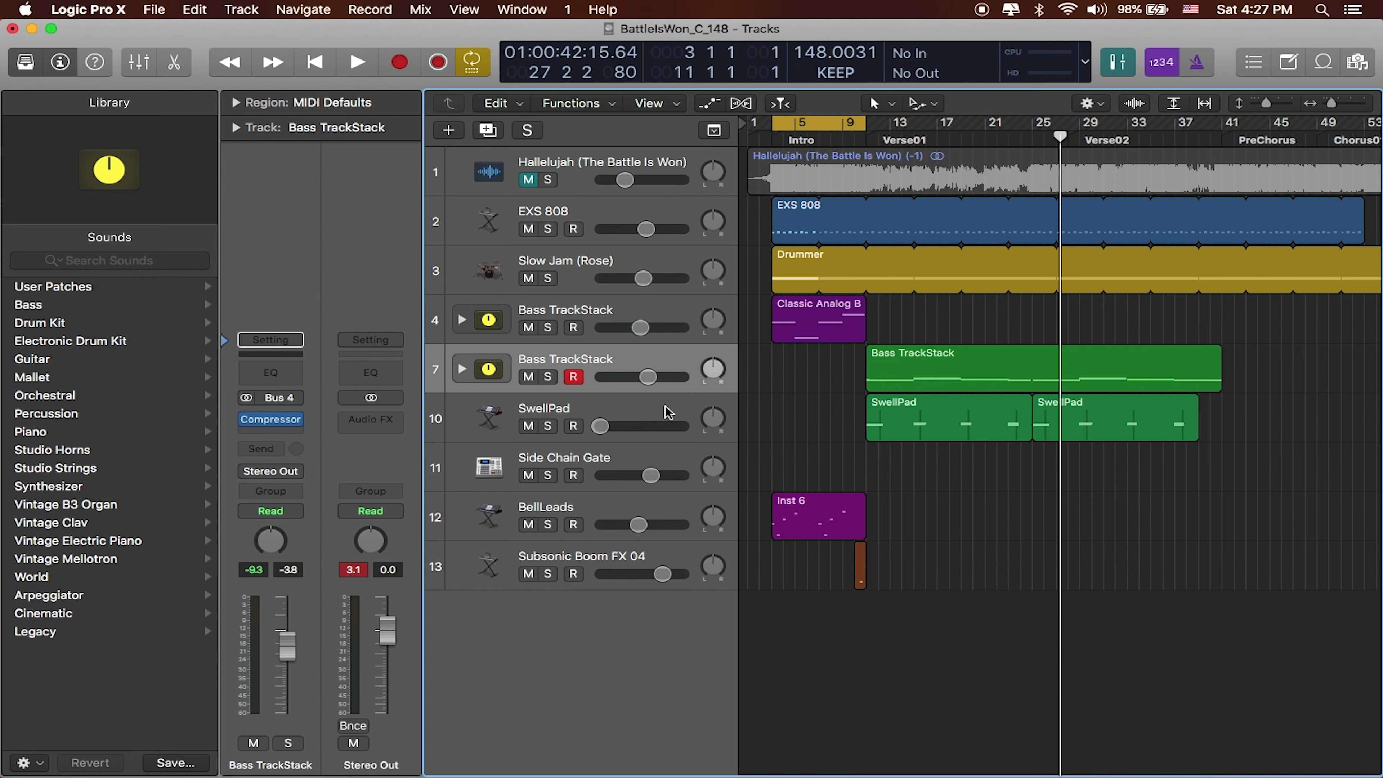
Place BellLeads below SwellPad, with Side Chain Gate between them
click(665, 418)
drag(670, 515, 675, 464)
click(680, 512)
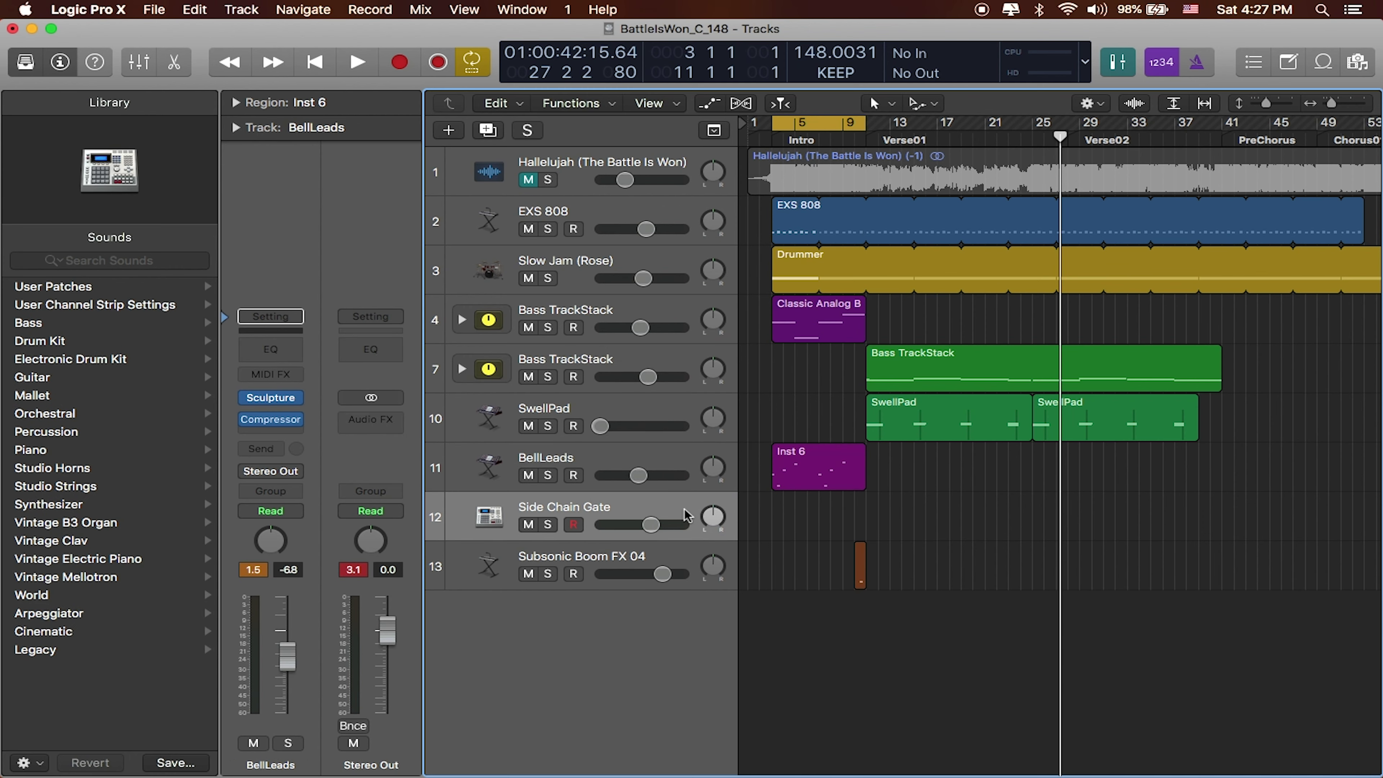
drag(681, 512, 681, 462)
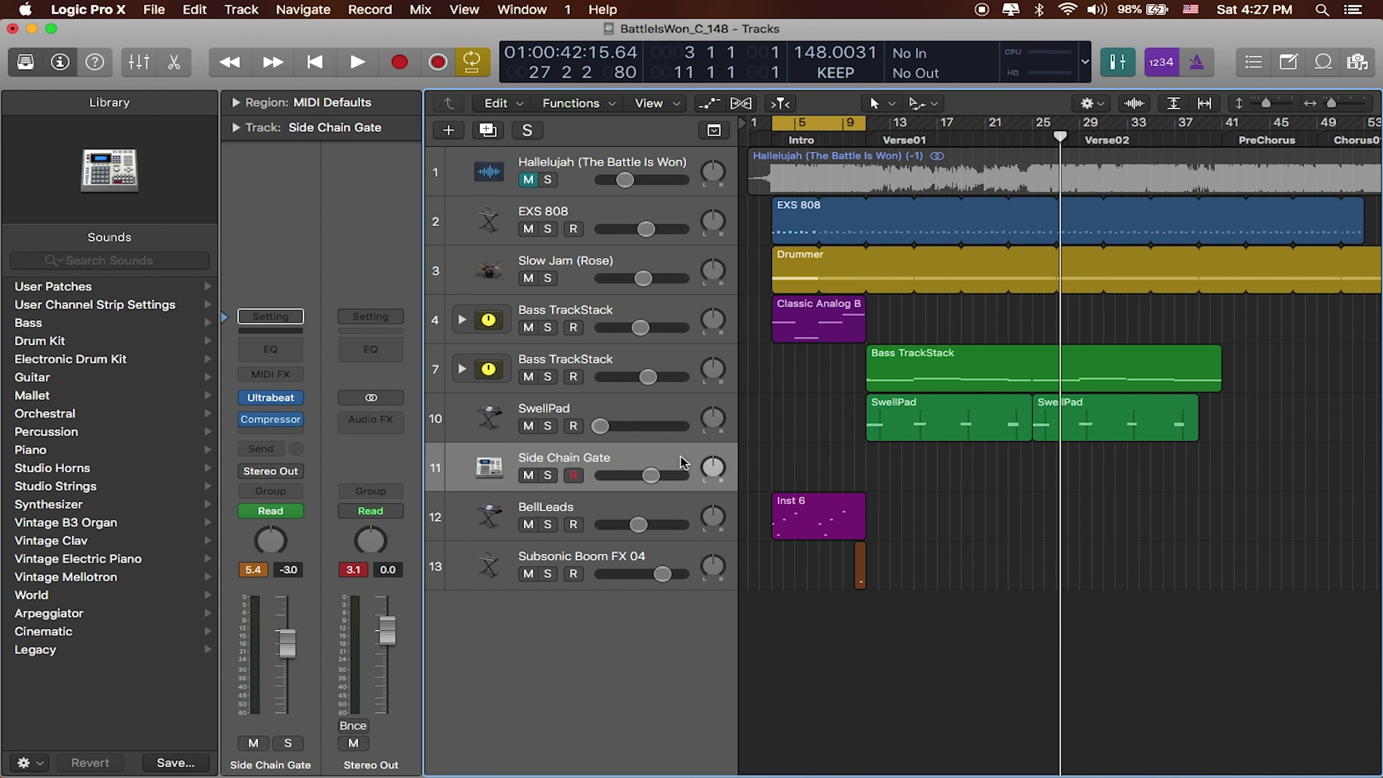
click(639, 508)
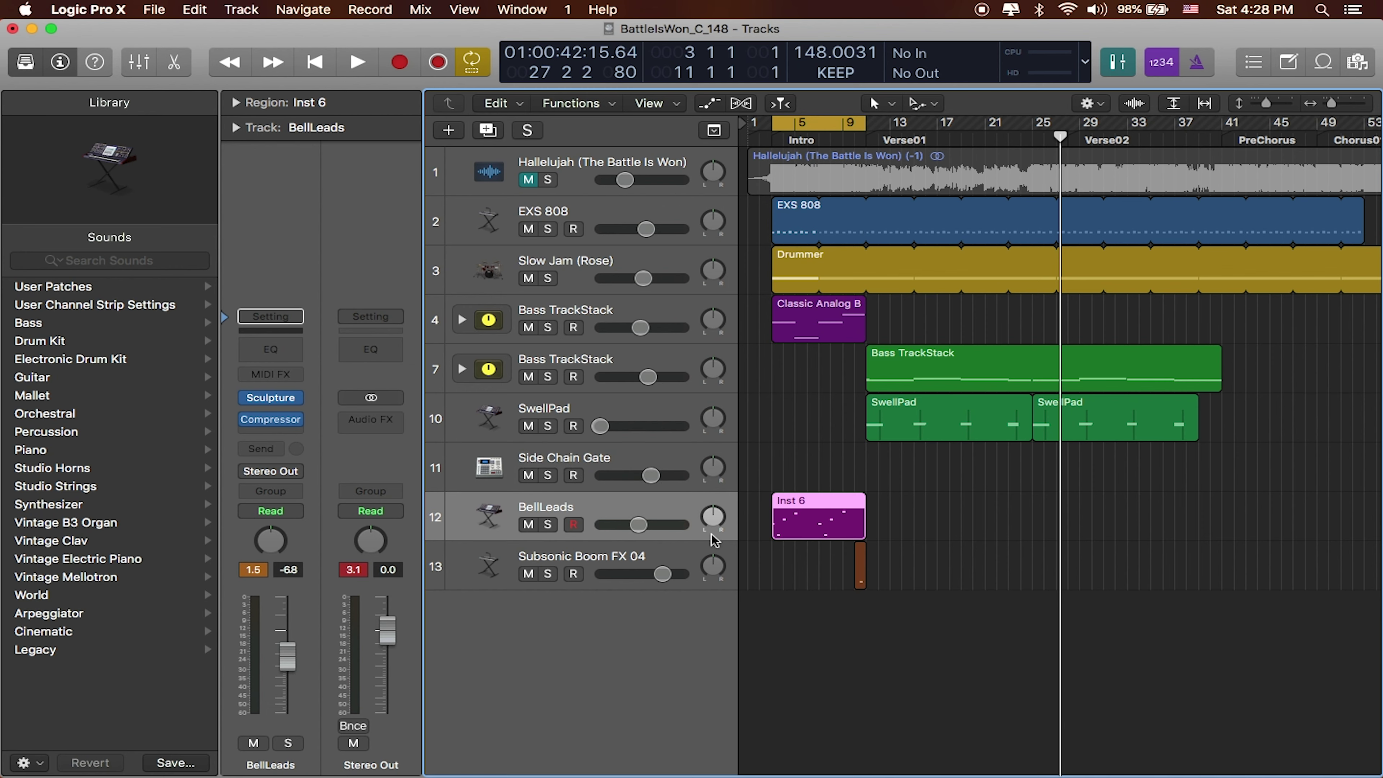
click(667, 557)
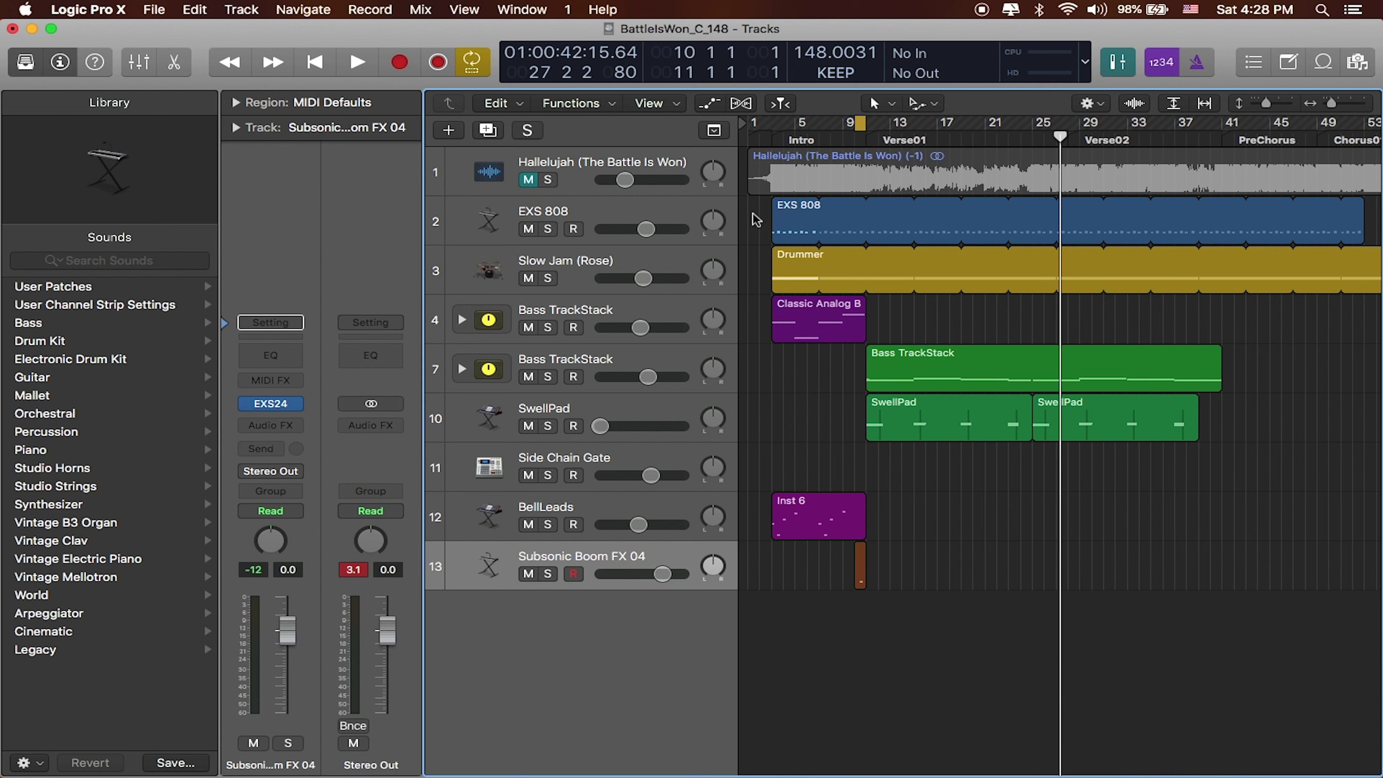
click(682, 210)
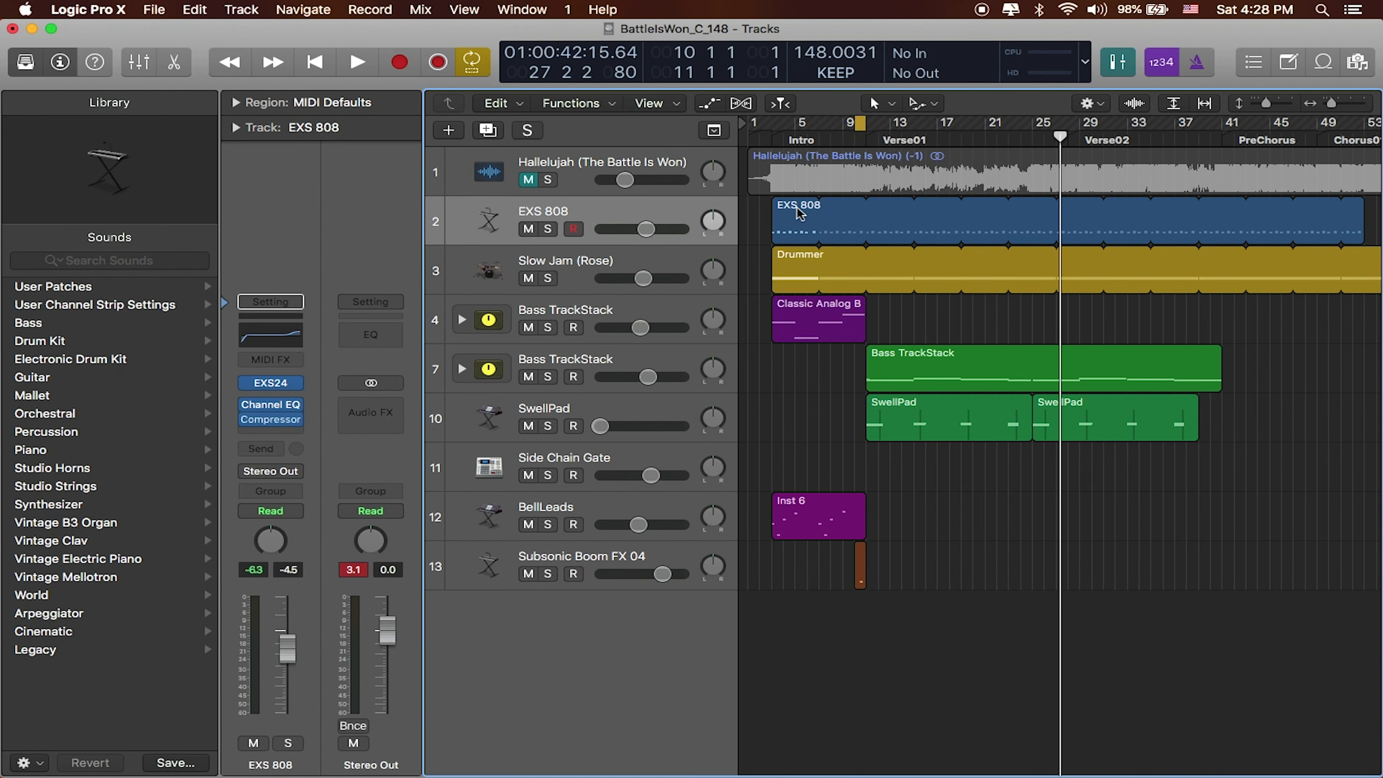
Set the cycle to the EXS 808 and Drummer regions and colour them red
drag(762, 209, 795, 256)
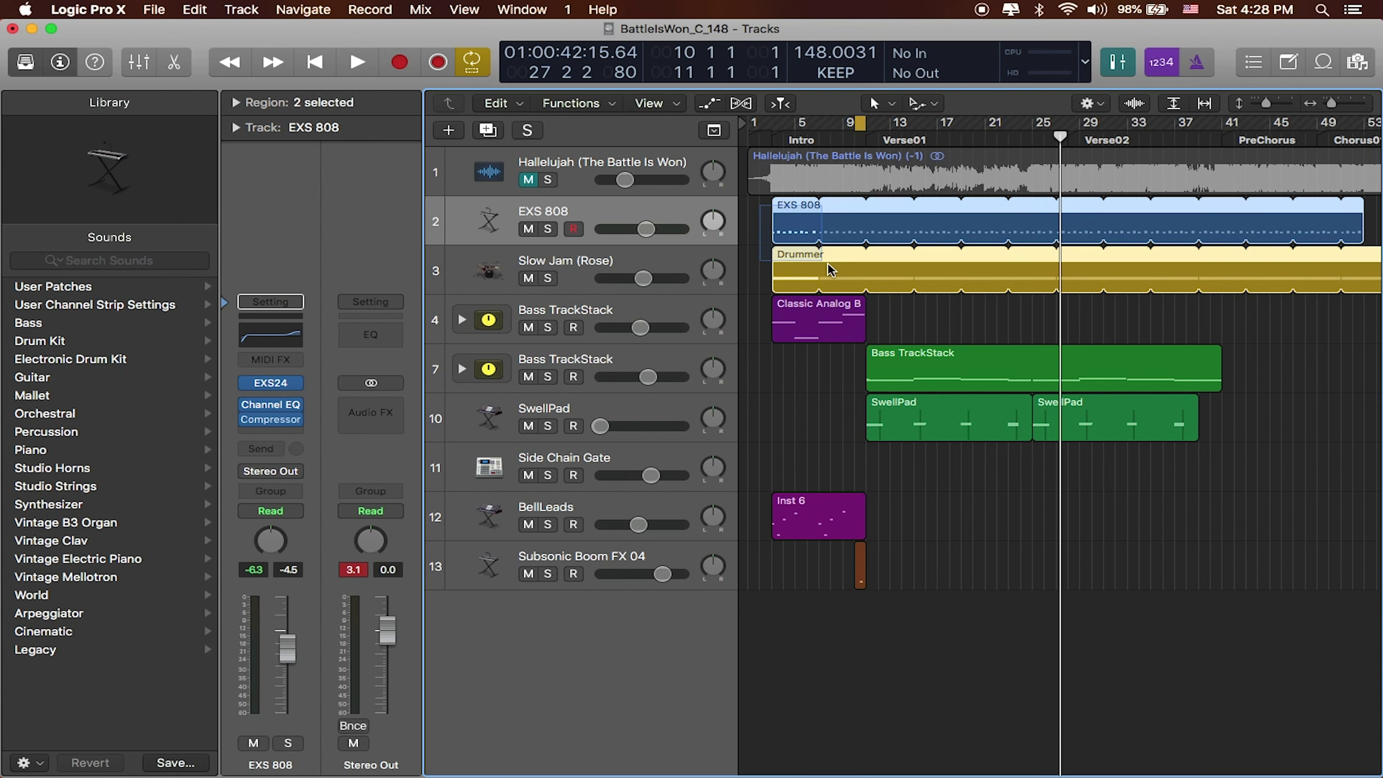
key(super+u)
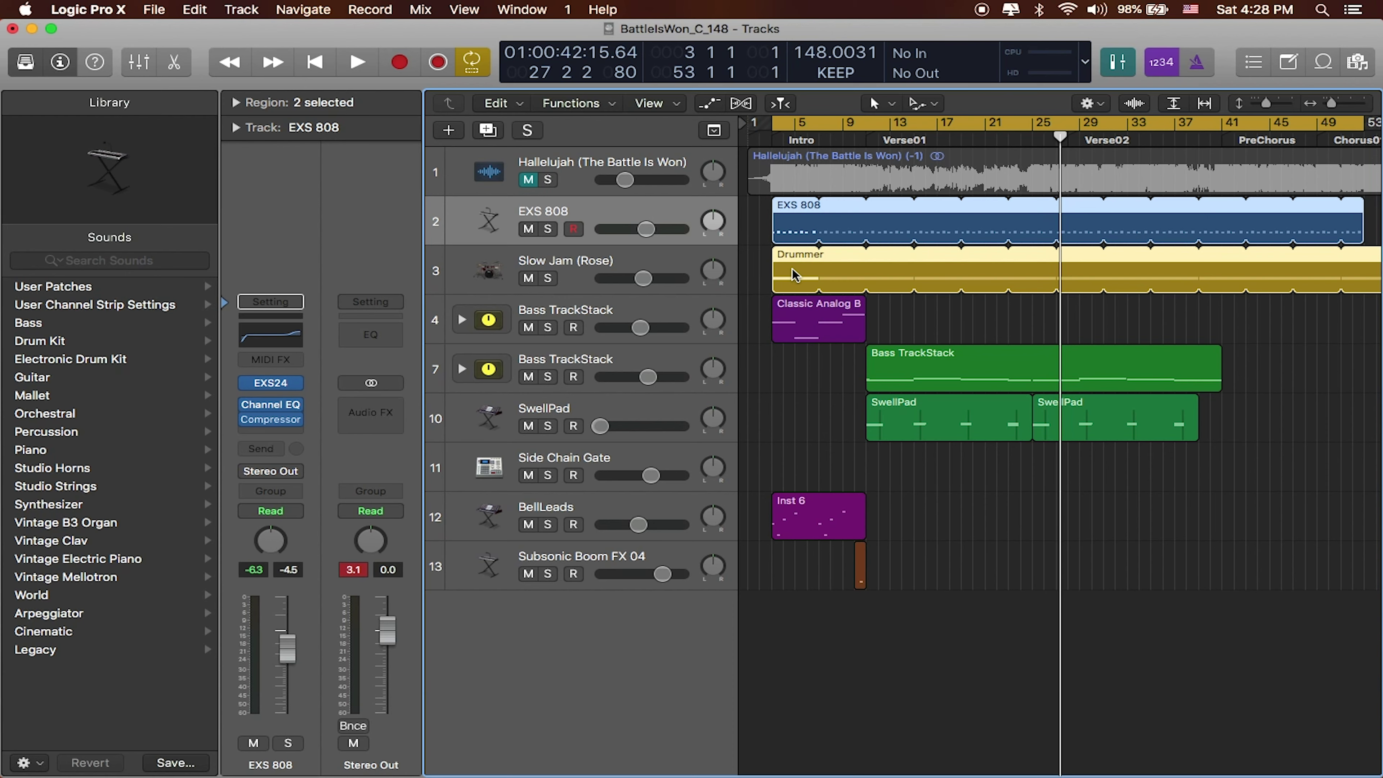
key(alt+c)
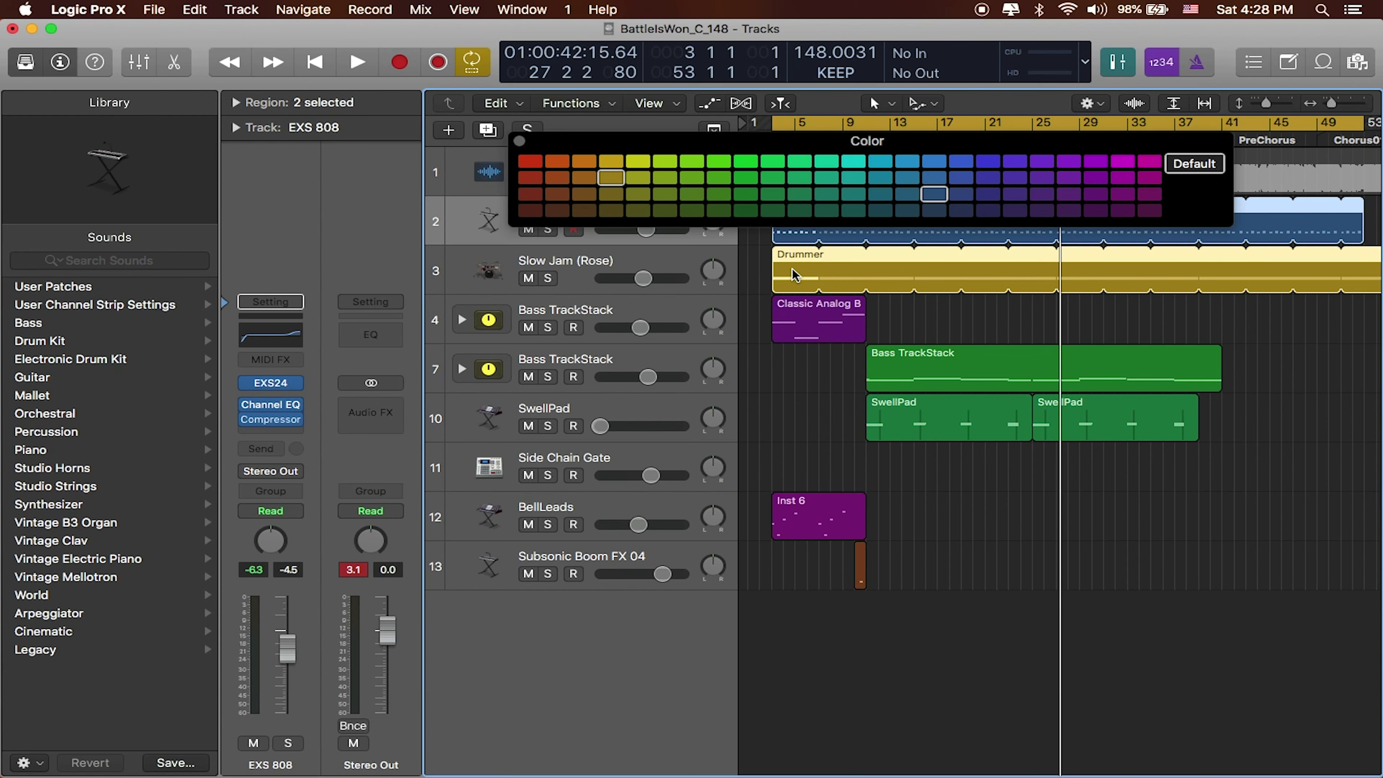
drag(839, 141, 843, 378)
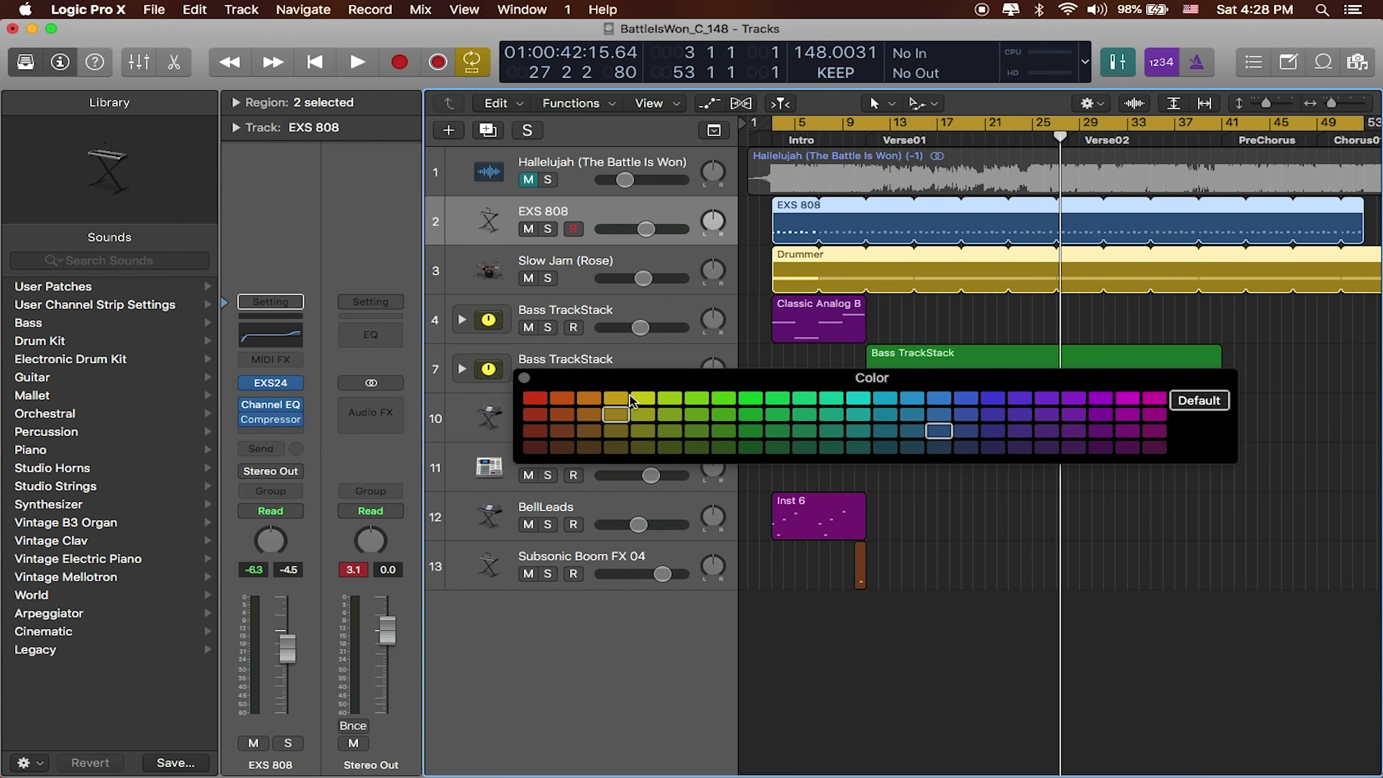
click(616, 415)
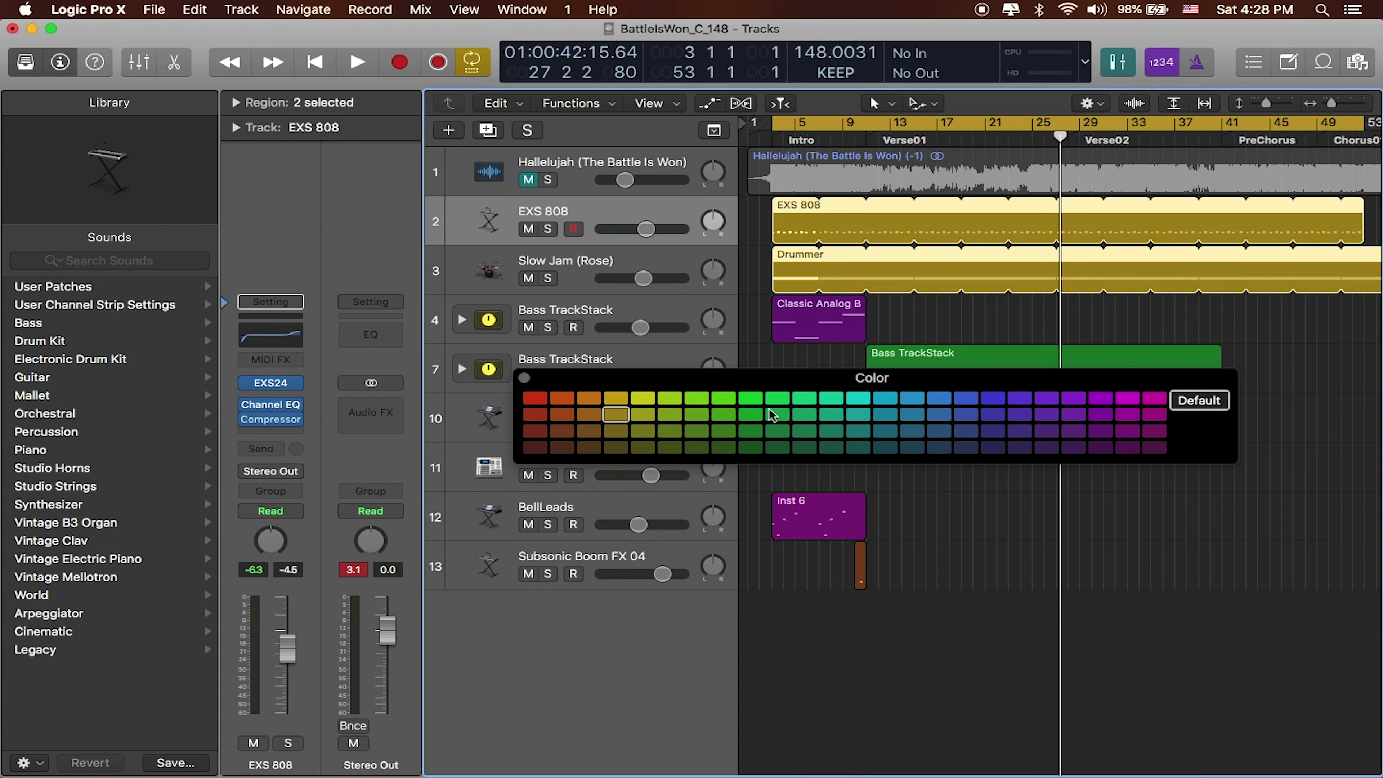
click(533, 399)
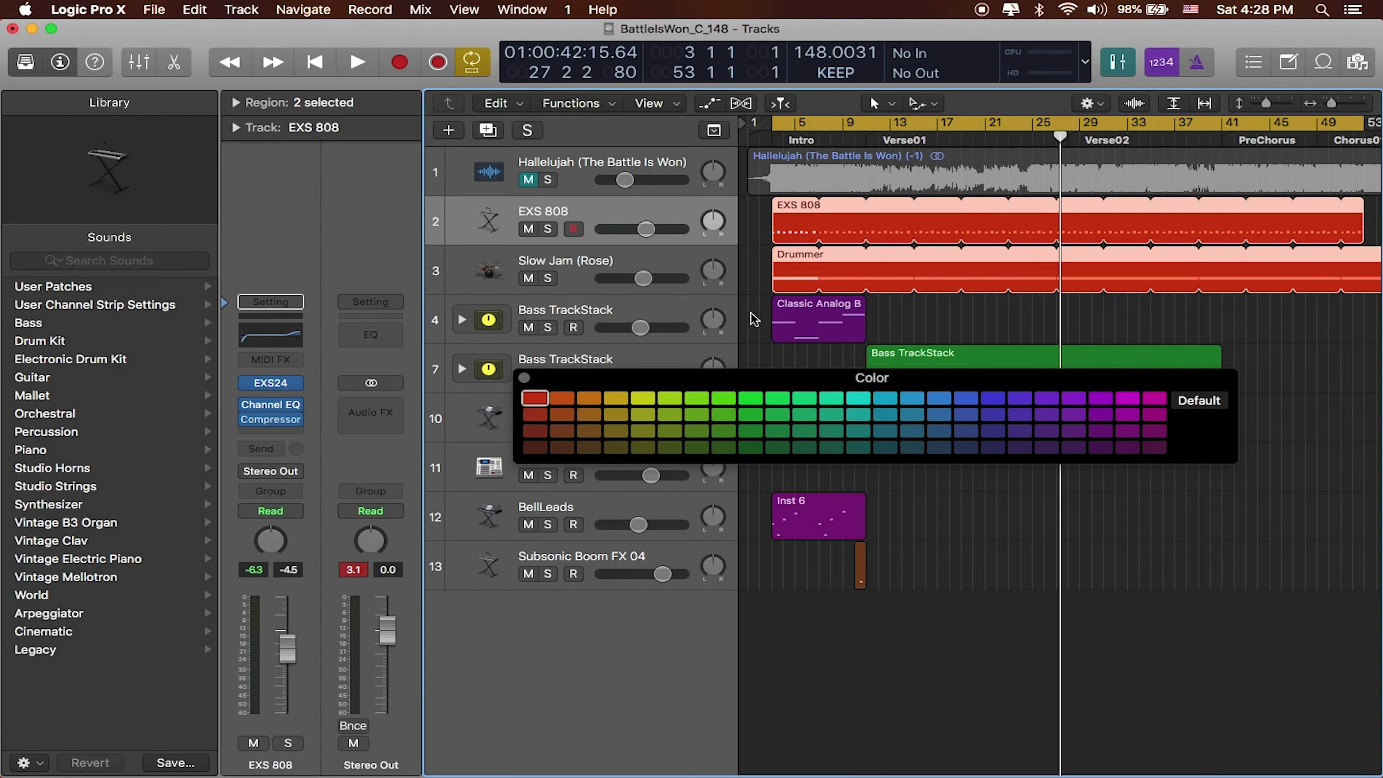
click(760, 320)
Colour the Classic Analog B and Bass TrackStack regions dark blue
drag(764, 325, 877, 388)
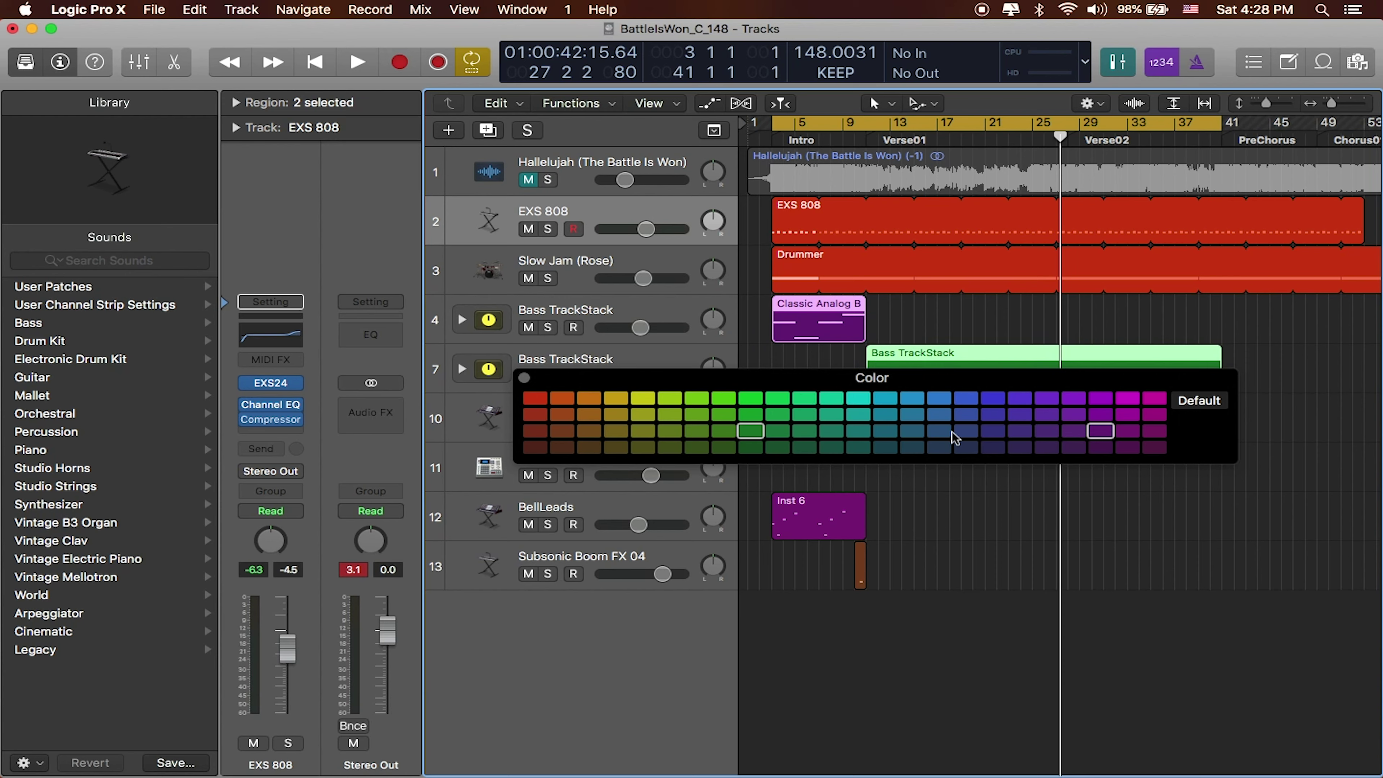
click(965, 447)
drag(875, 375, 910, 234)
Colour the SwellPad and Inst 6 regions bright green and close the colour palette
drag(838, 400, 908, 508)
key(super+u)
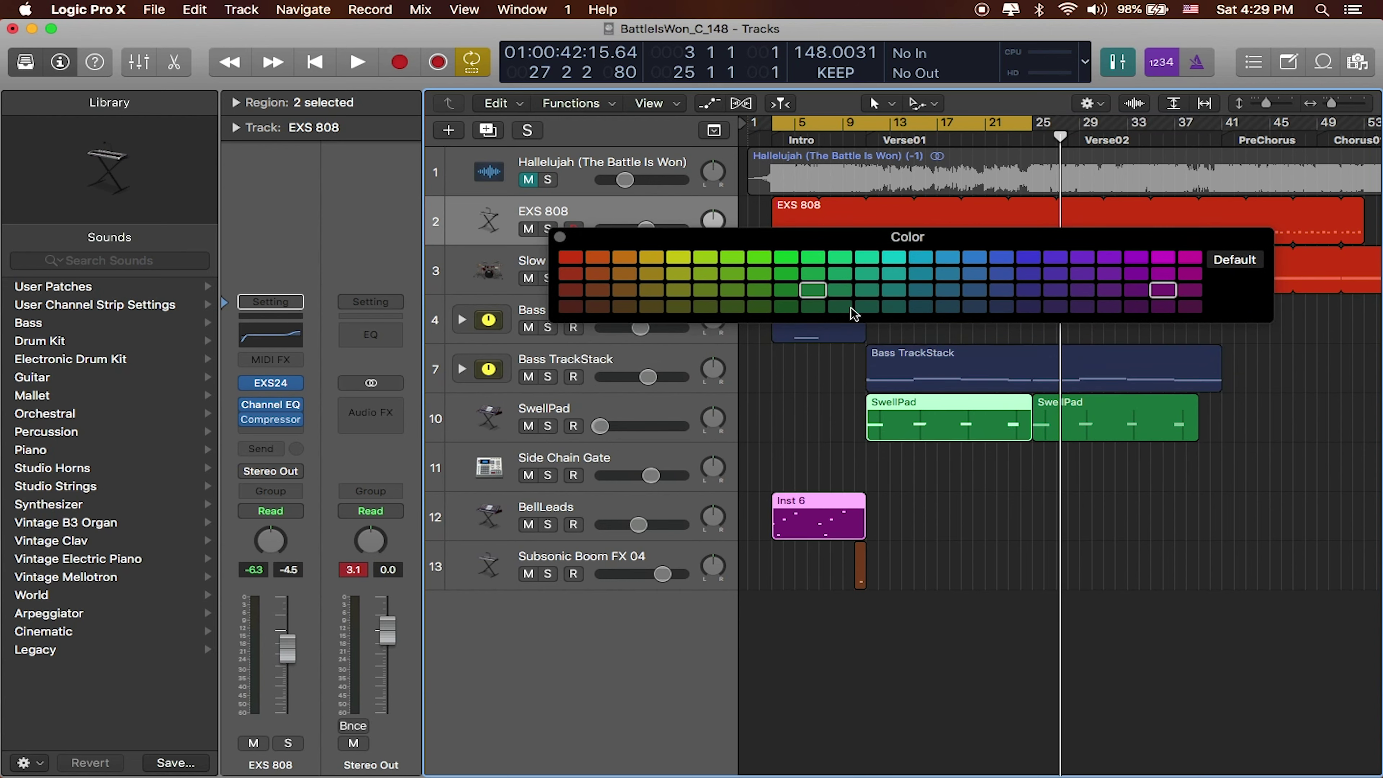
click(759, 258)
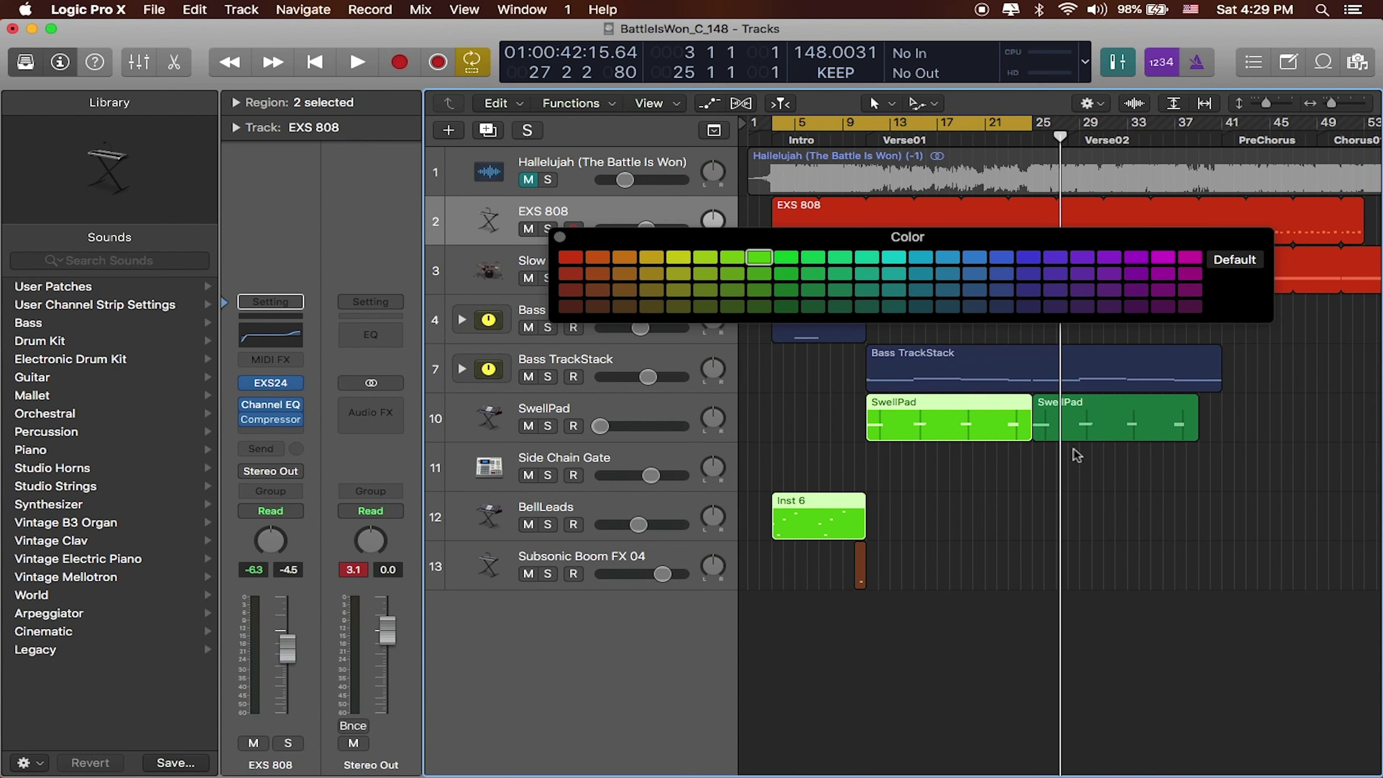
click(1097, 433)
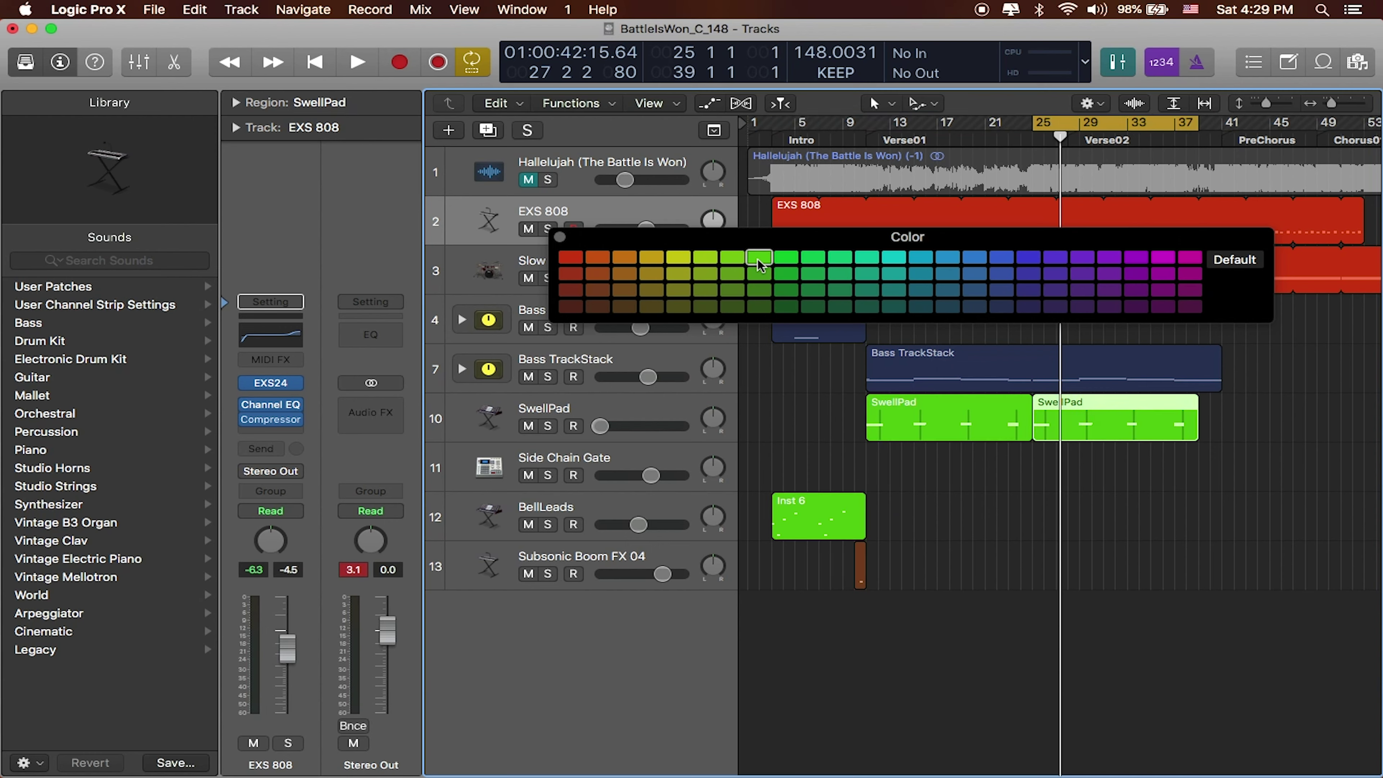
click(918, 466)
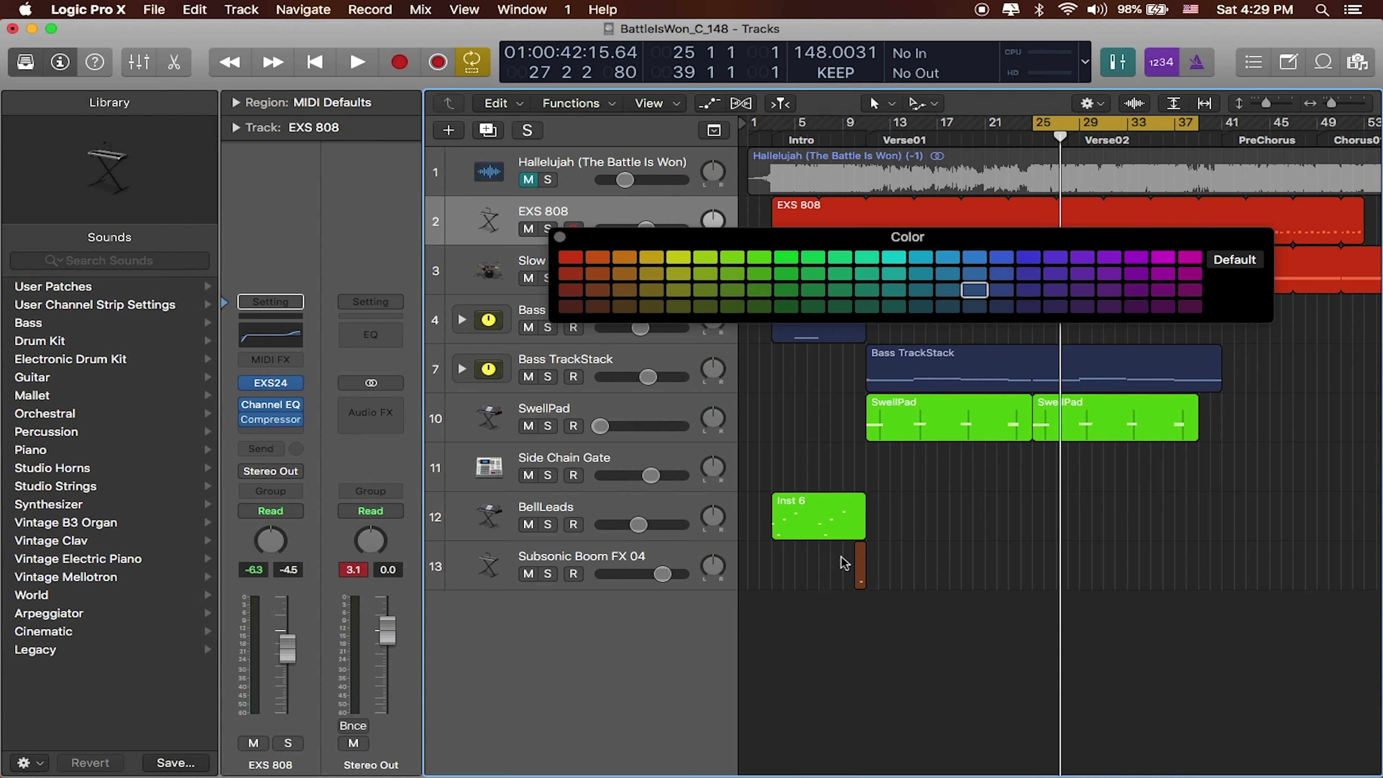
click(861, 566)
click(872, 553)
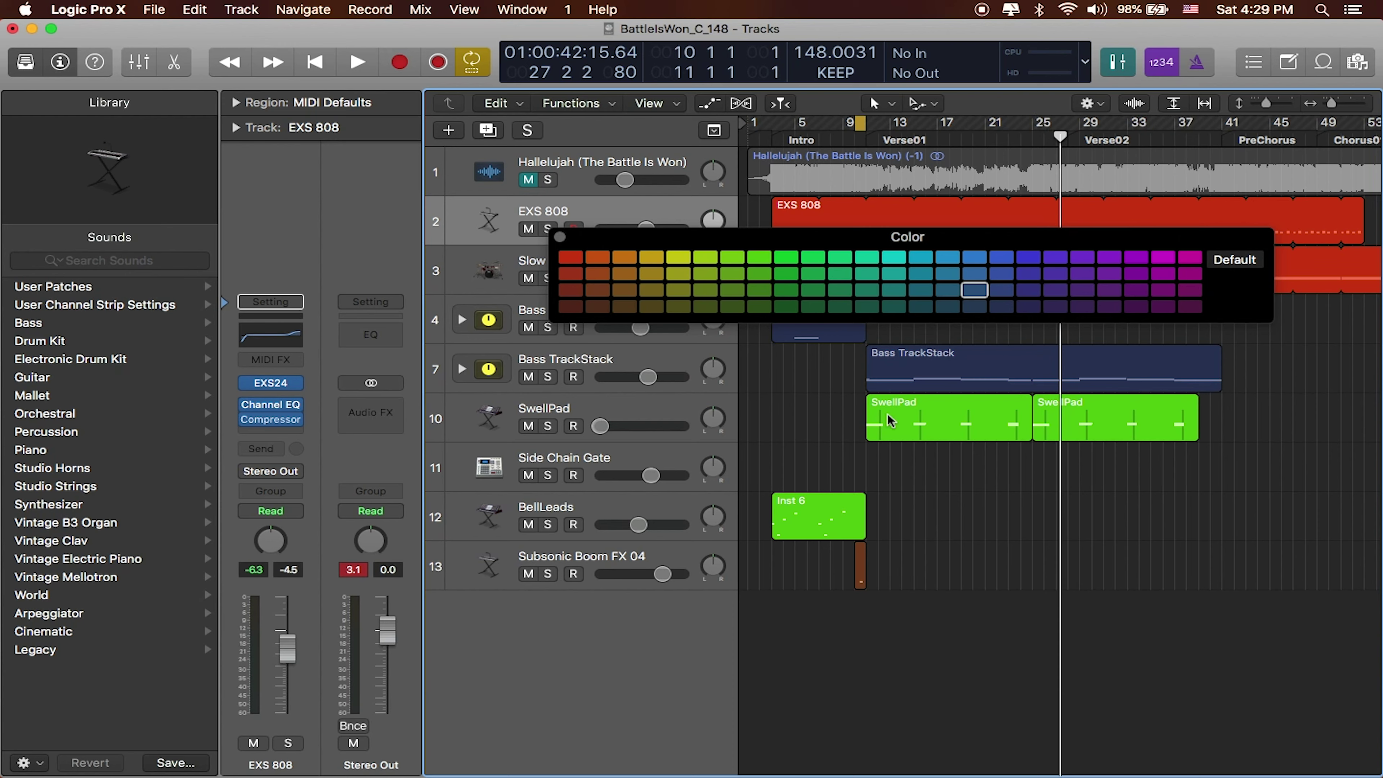
click(560, 236)
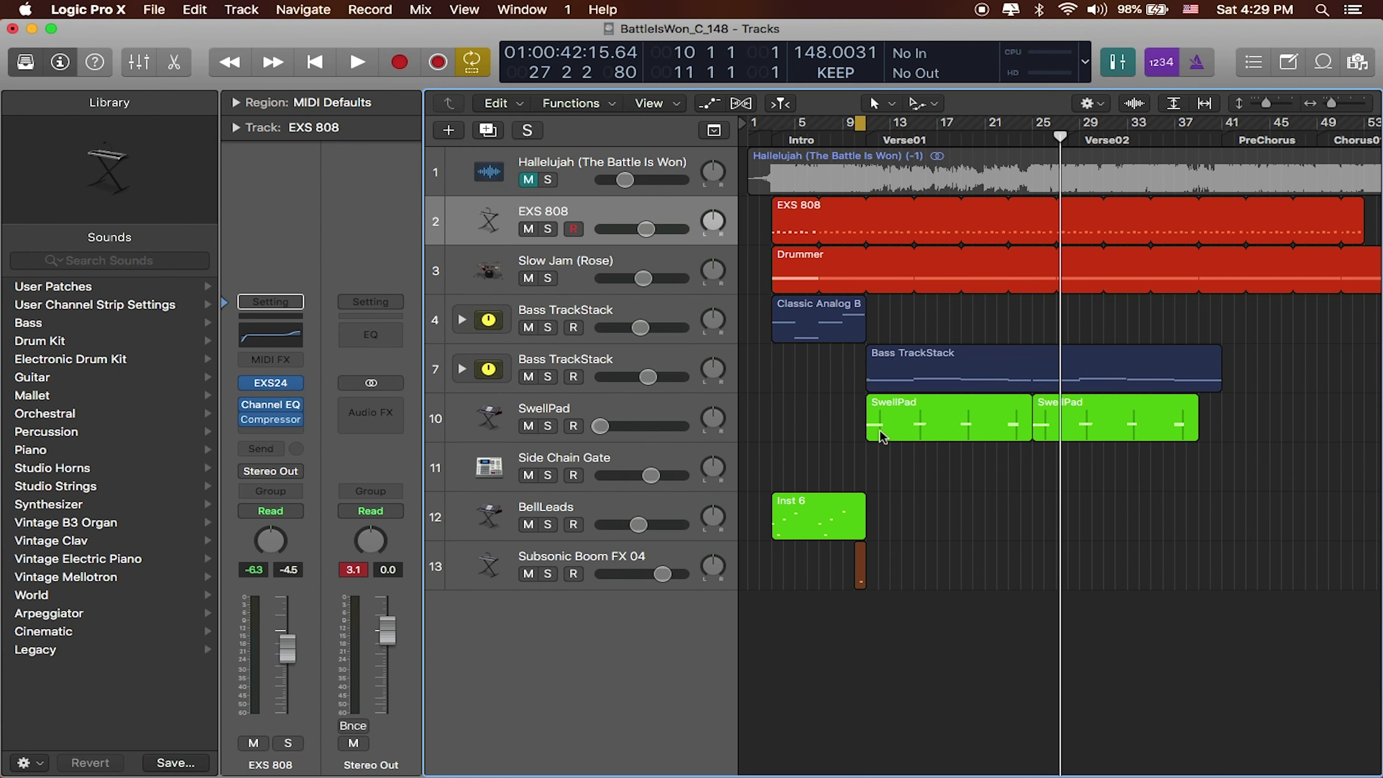
key(x)
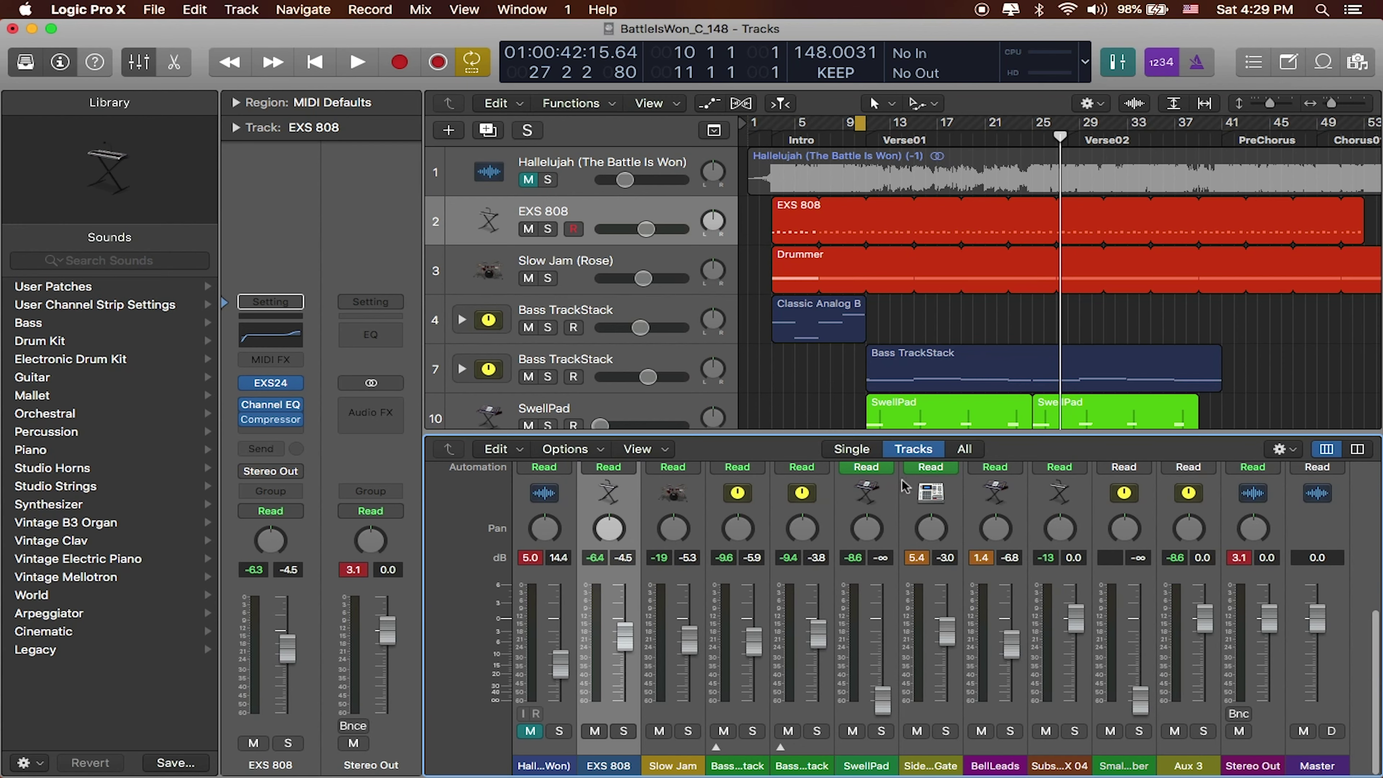
key(x)
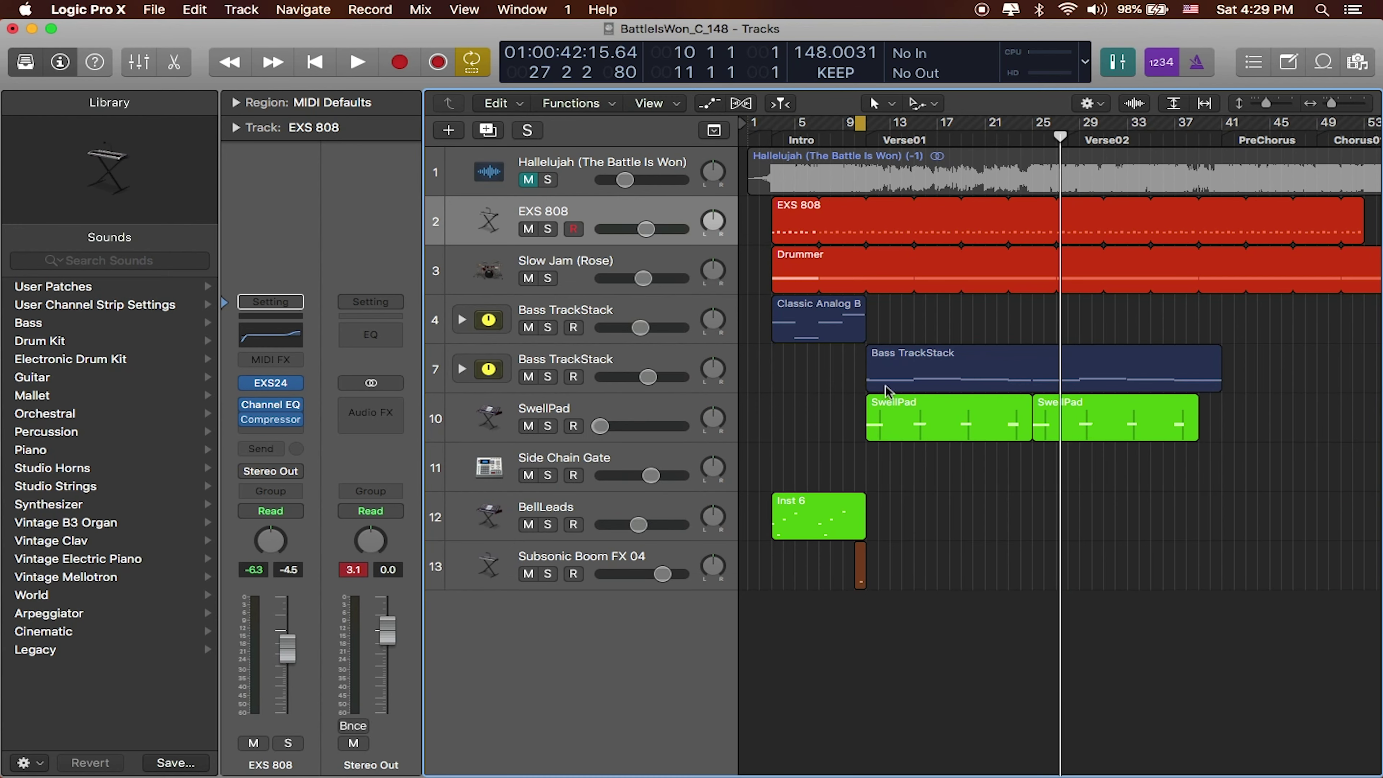
click(685, 228)
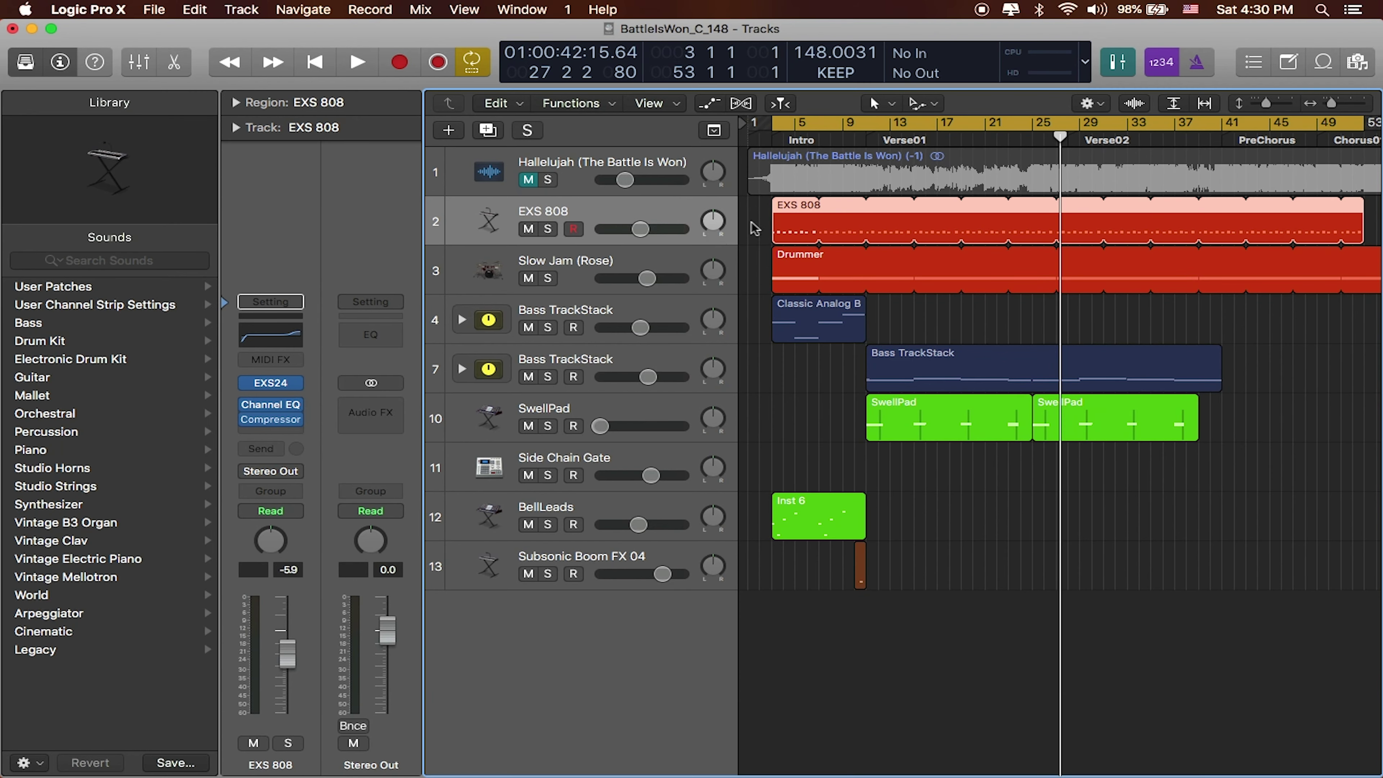
drag(754, 228, 980, 260)
click(964, 307)
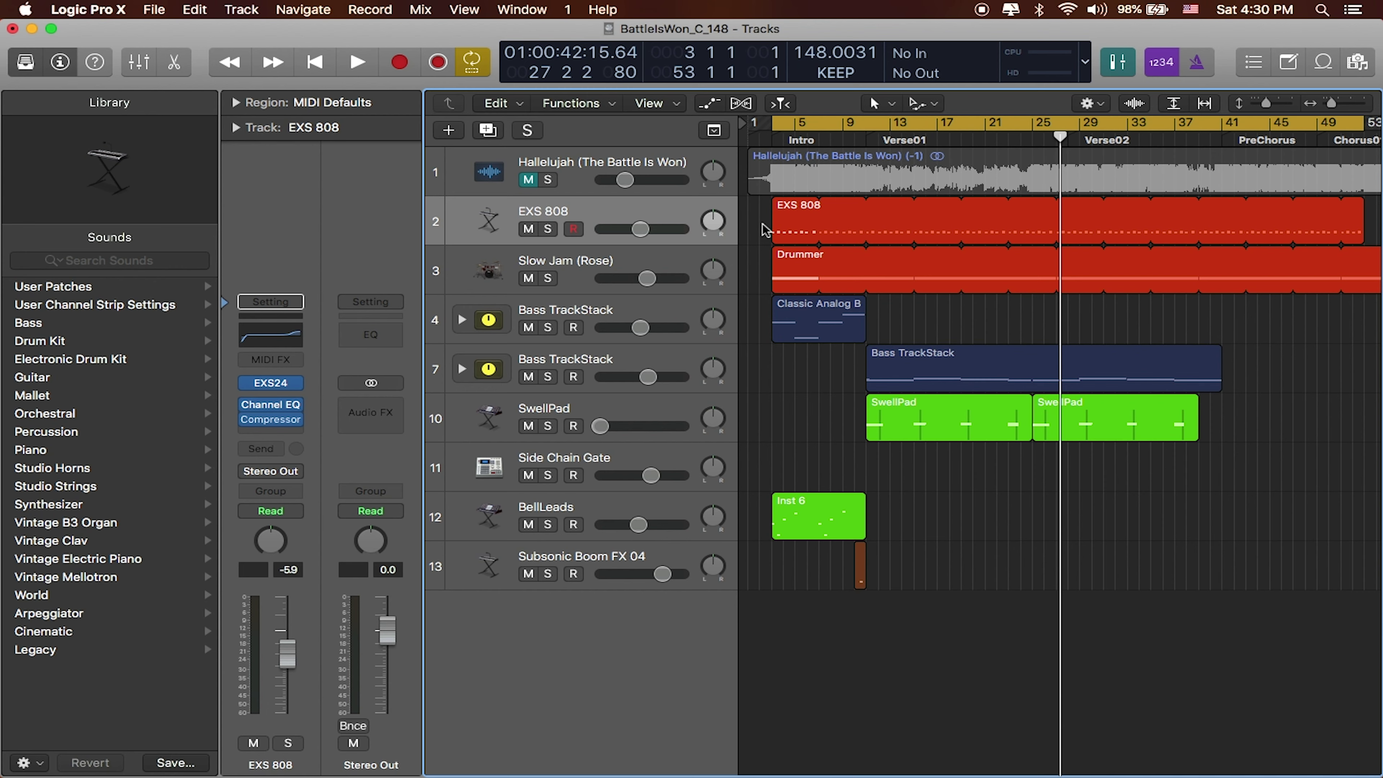
drag(754, 219, 1166, 264)
Shorten the cycle range so it ends at bar 29
scroll(1166, 264, right, 10)
scroll(1167, 270, left, 10)
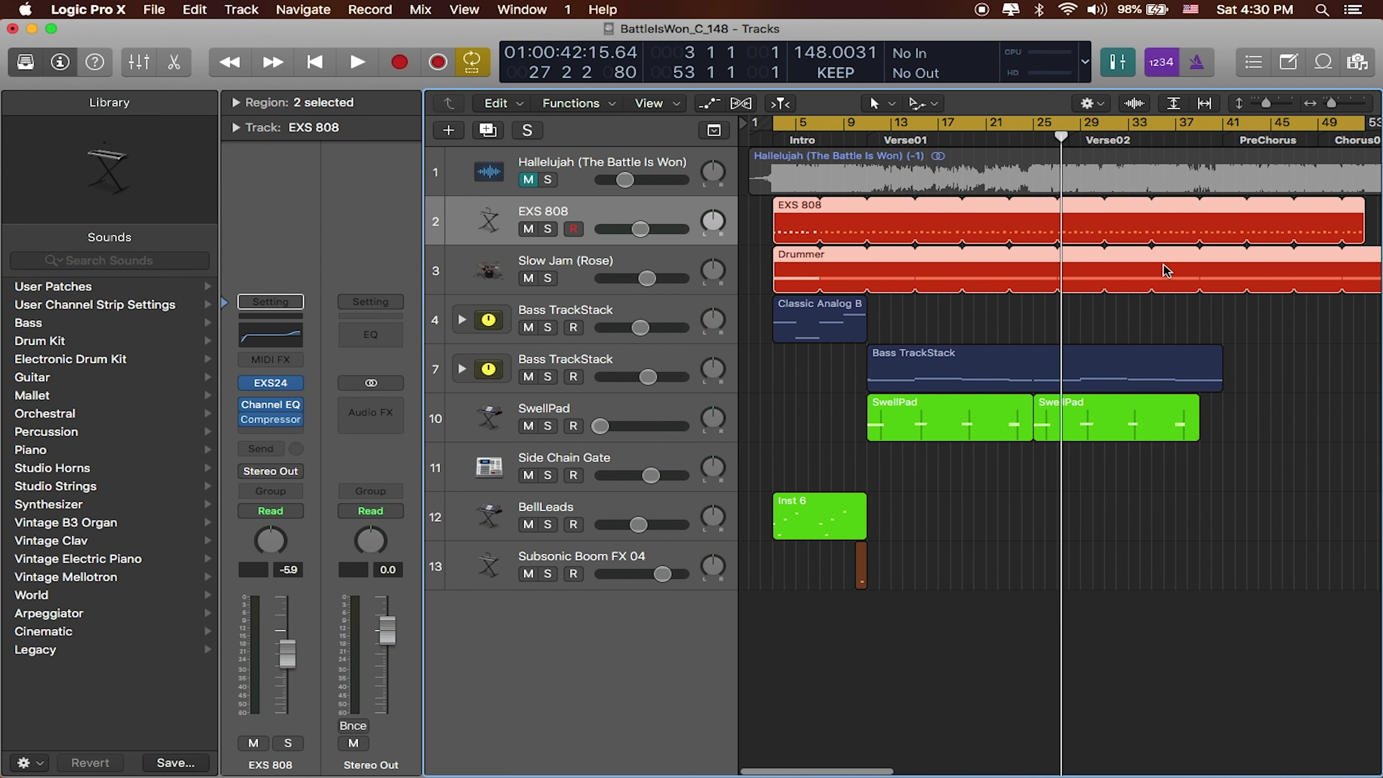
drag(1361, 125, 1080, 142)
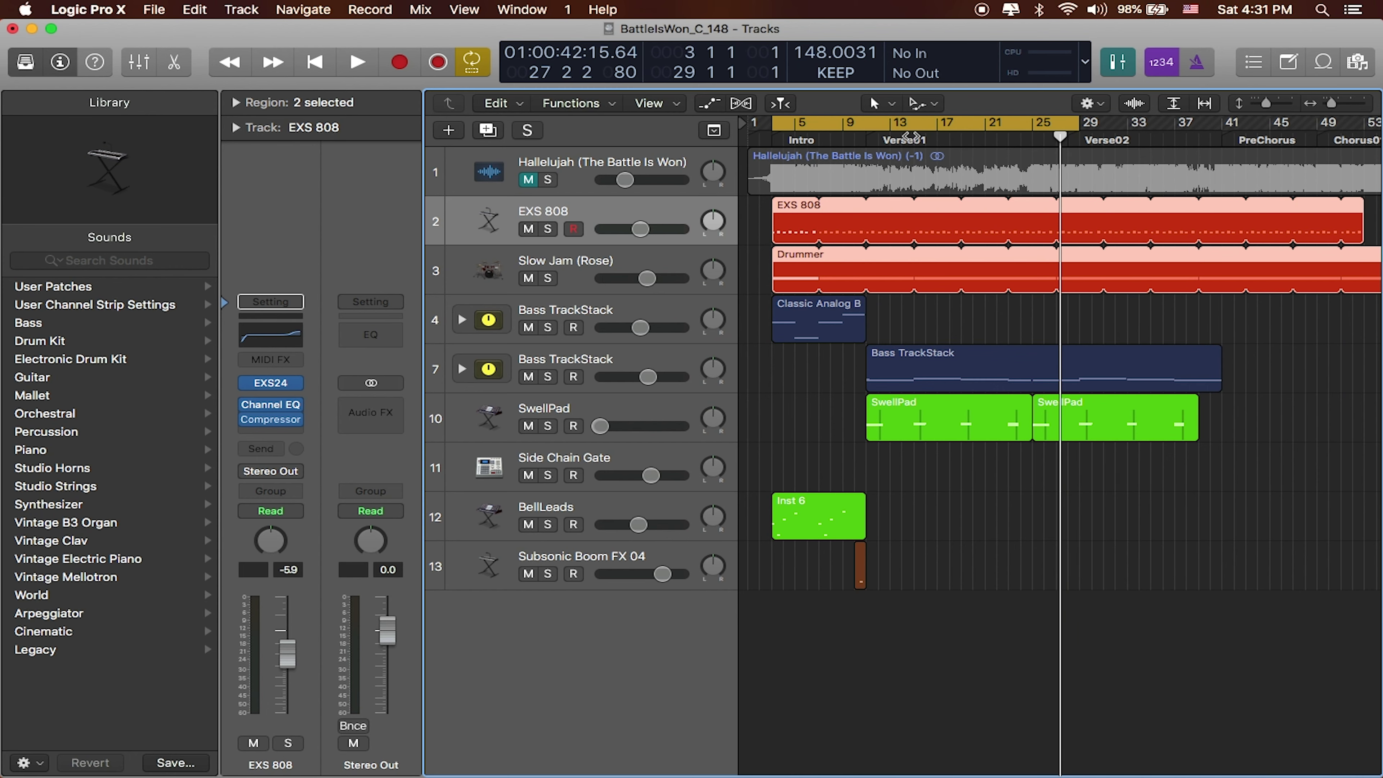
scroll(1032, 209, right, 10)
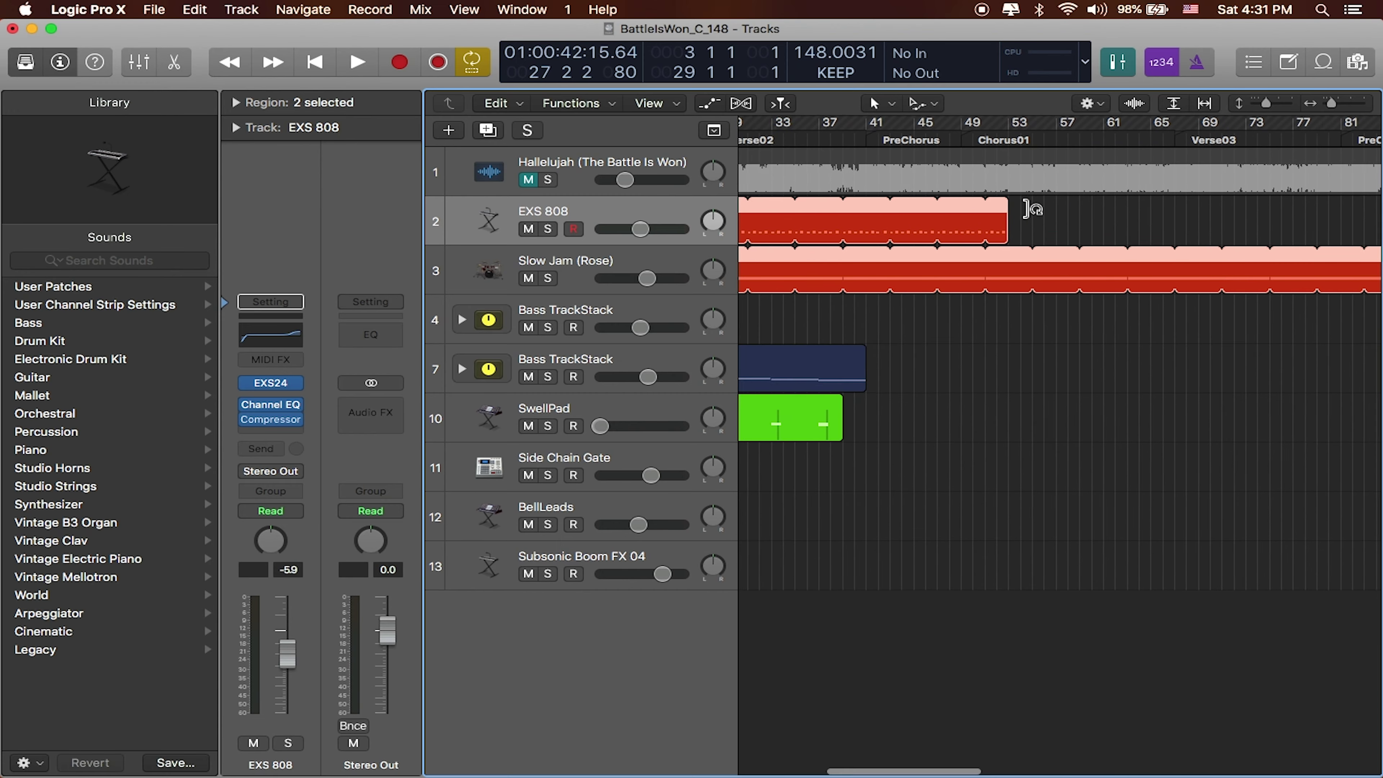
scroll(1032, 209, left, 10)
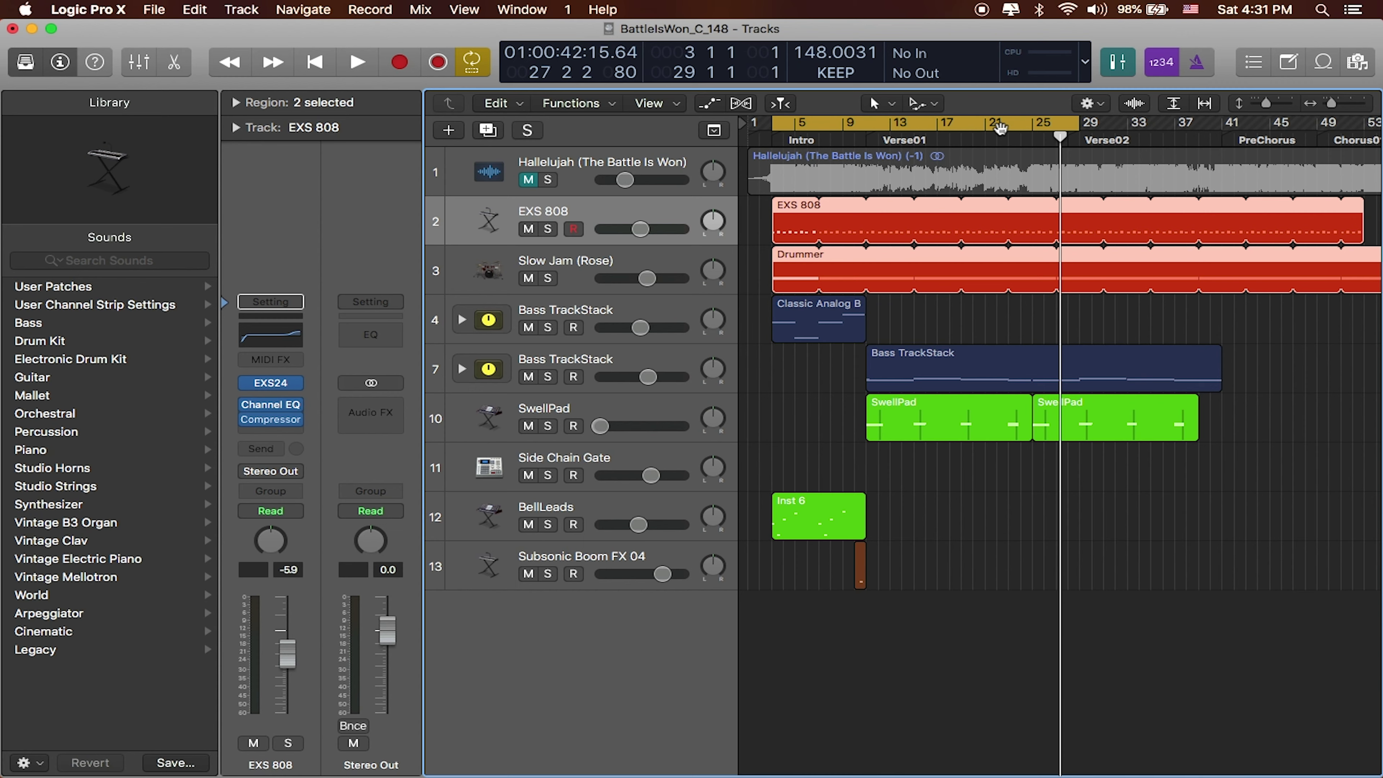
scroll(1187, 172, right, 5)
scroll(1187, 172, right, 6)
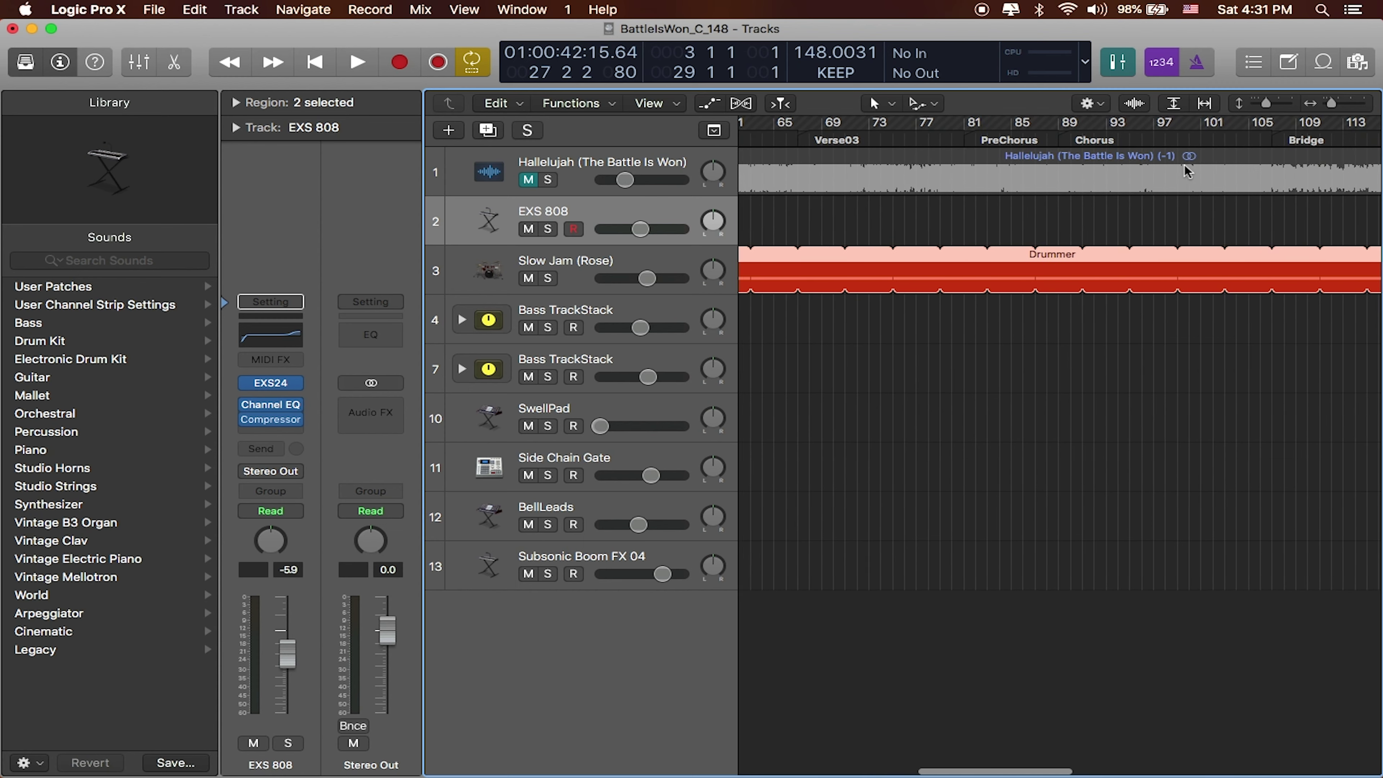
scroll(1187, 172, left, 15)
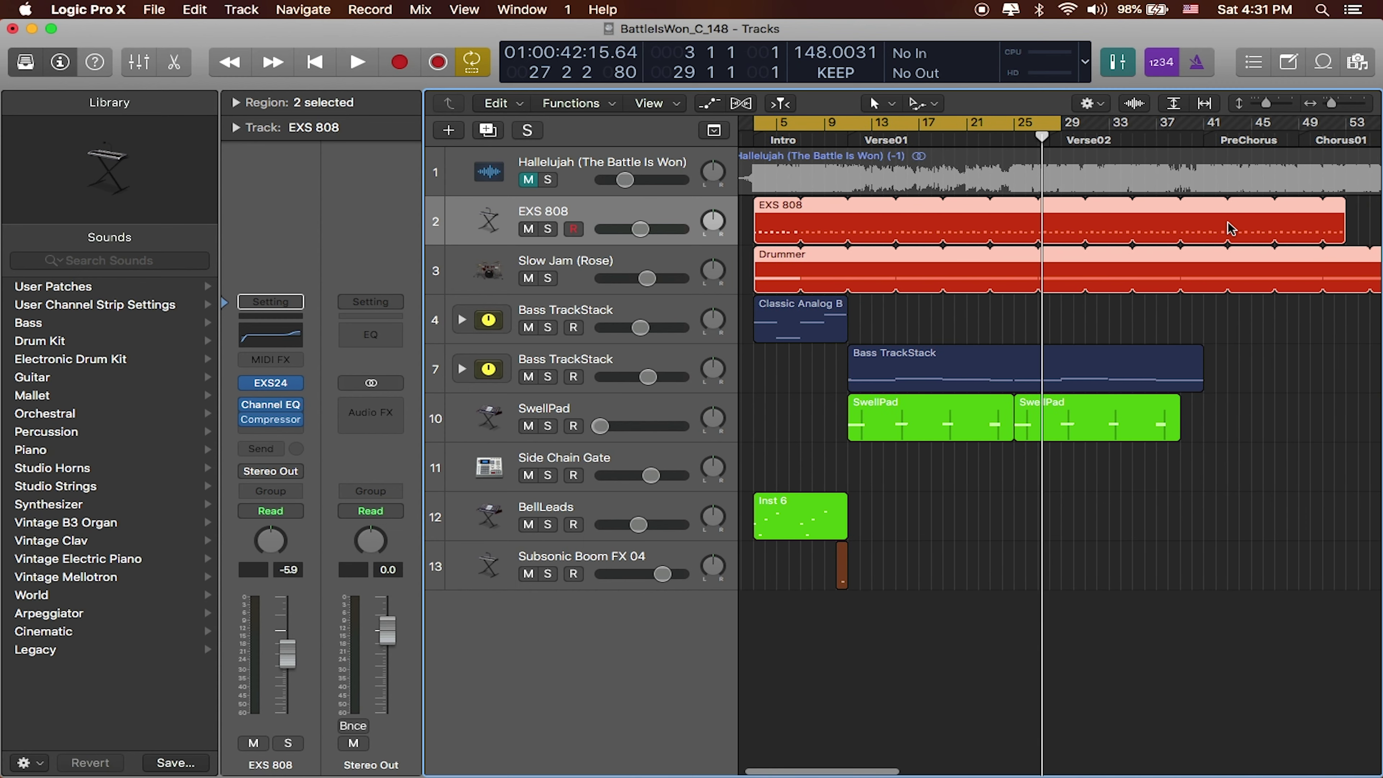
scroll(1026, 182, left, 2)
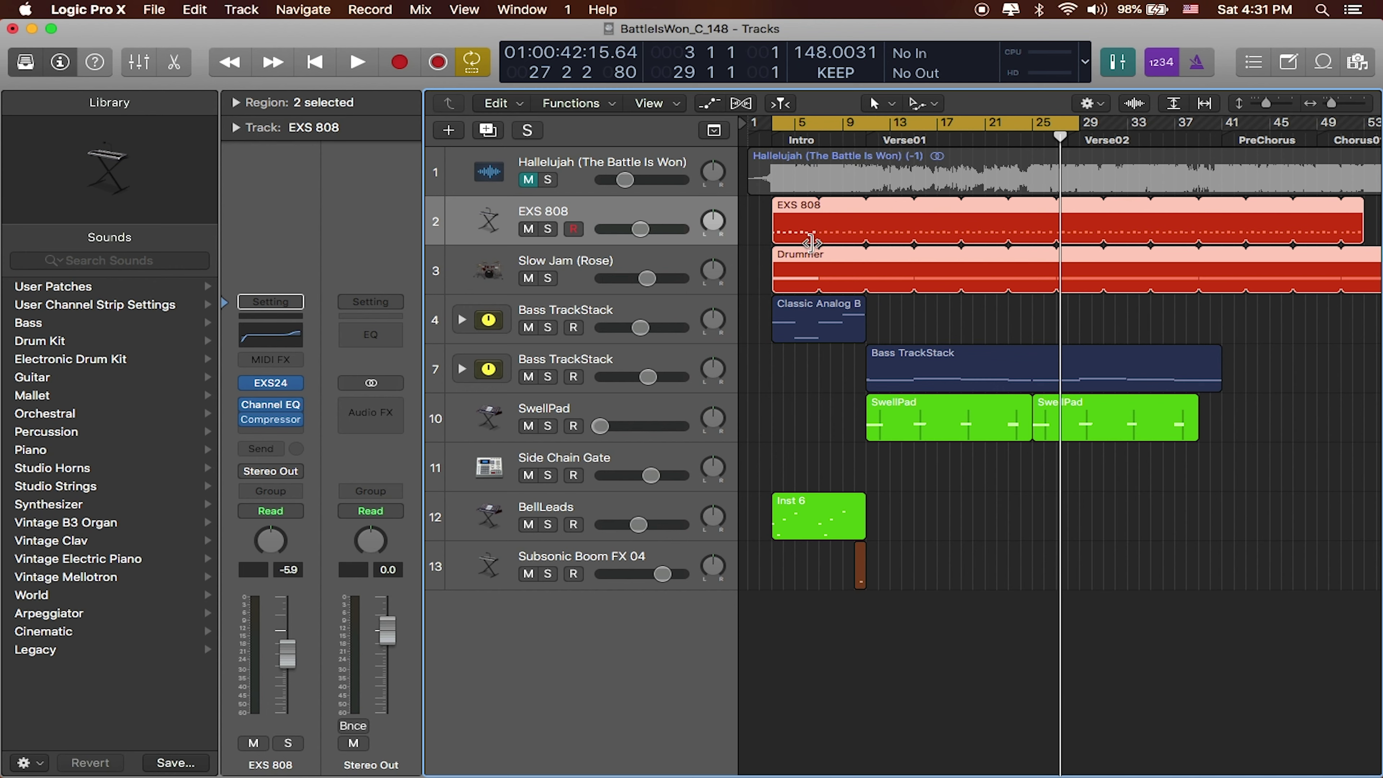
Set the cycle to the EXS 808 and Drummer regions and solo both drum tracks
drag(762, 219, 780, 256)
key(super+u)
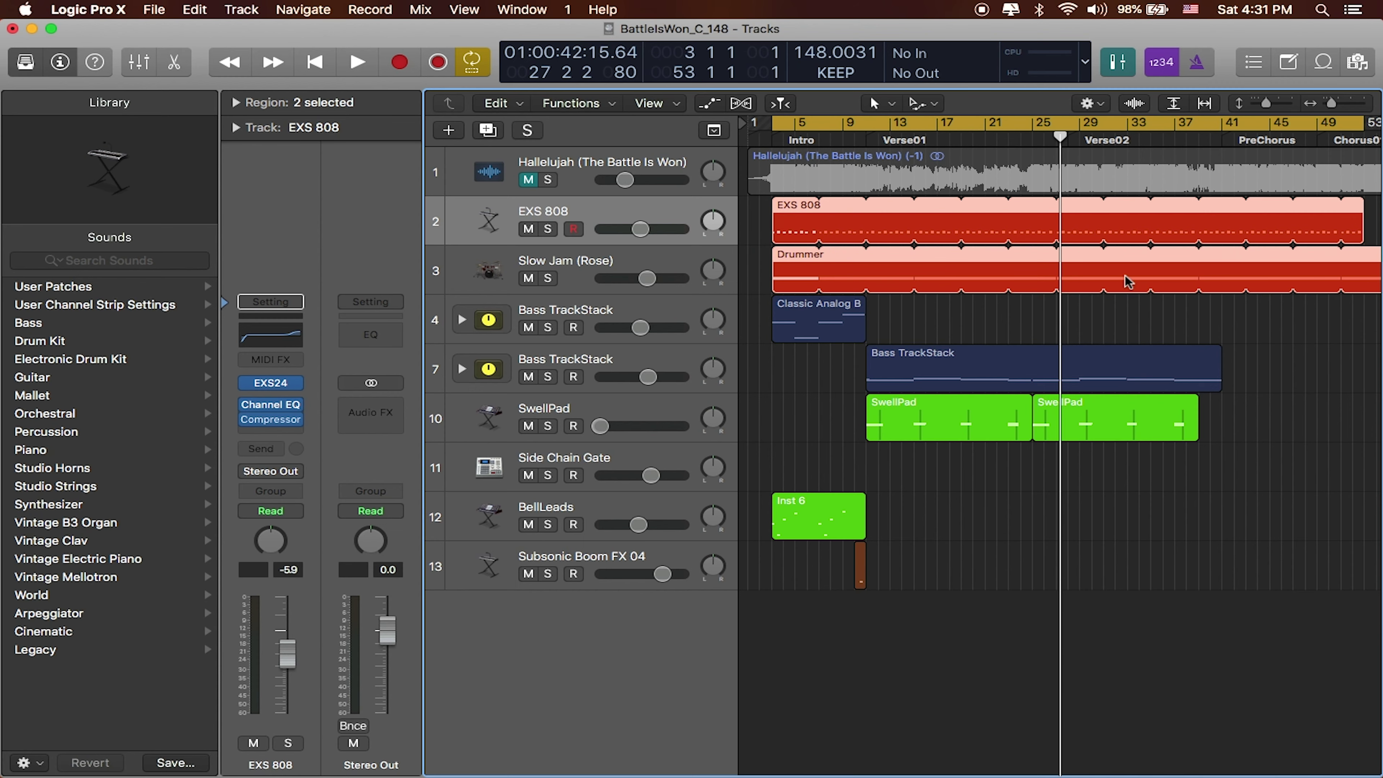
scroll(1130, 284, right, 10)
scroll(1134, 282, left, 10)
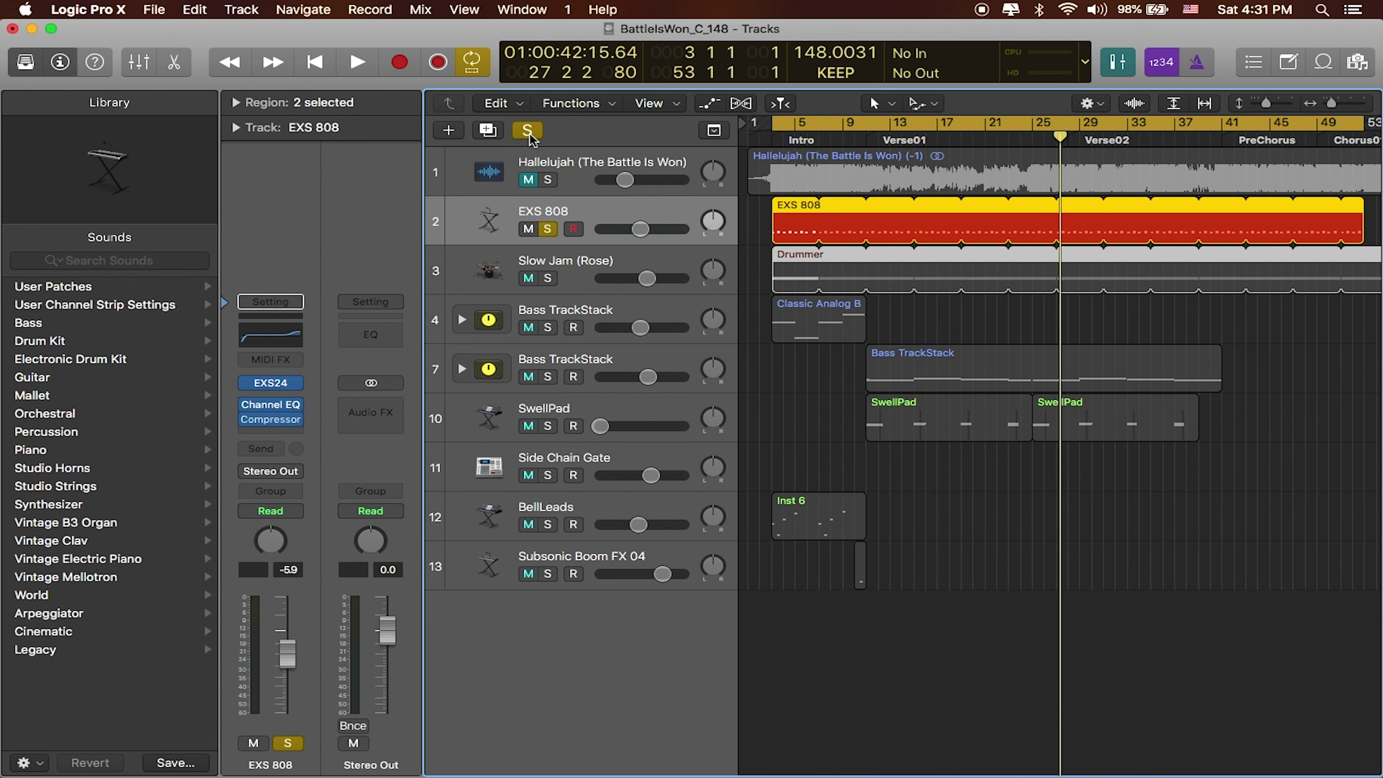
drag(549, 228, 629, 287)
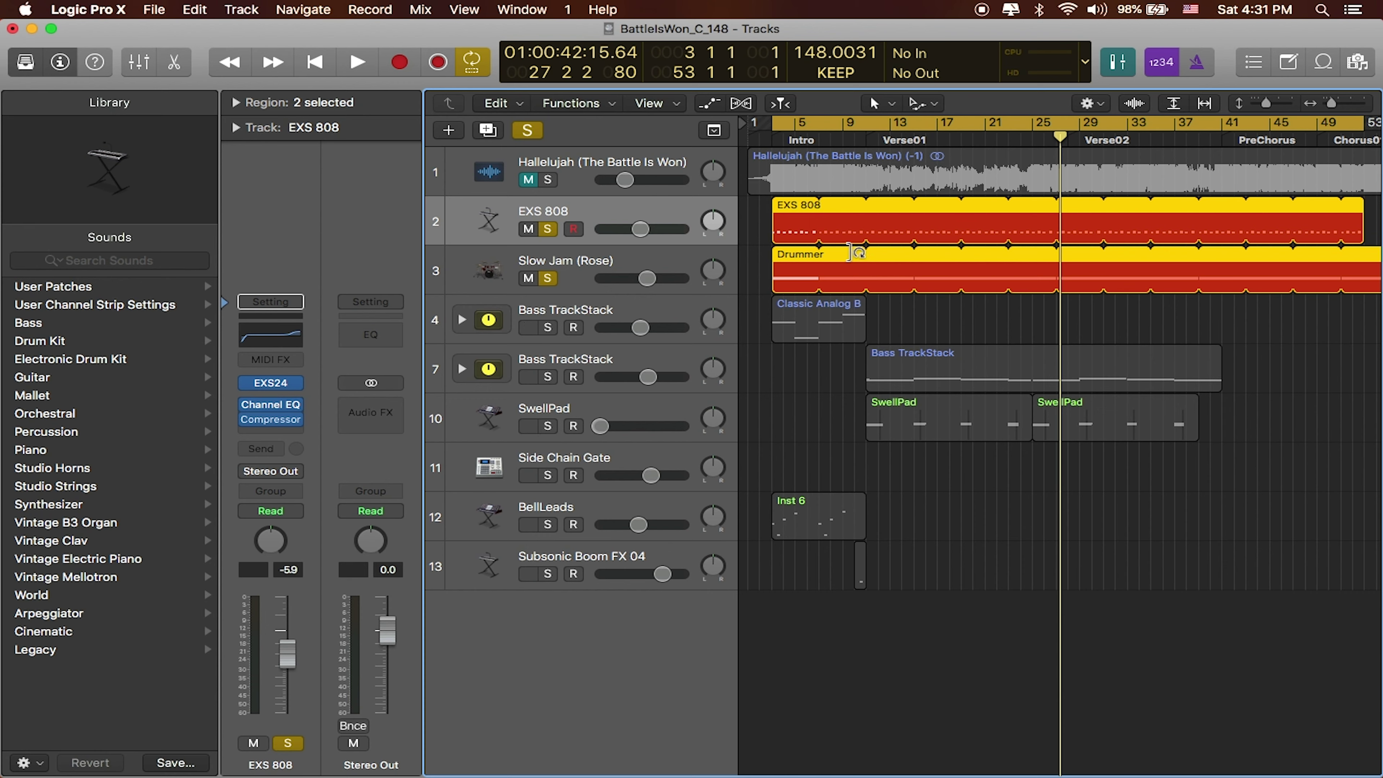
Bounce the drums in place as BattleIsWon_C_148_DRUMS with audio tail and no normalize, then clear solos
right_click(786, 236)
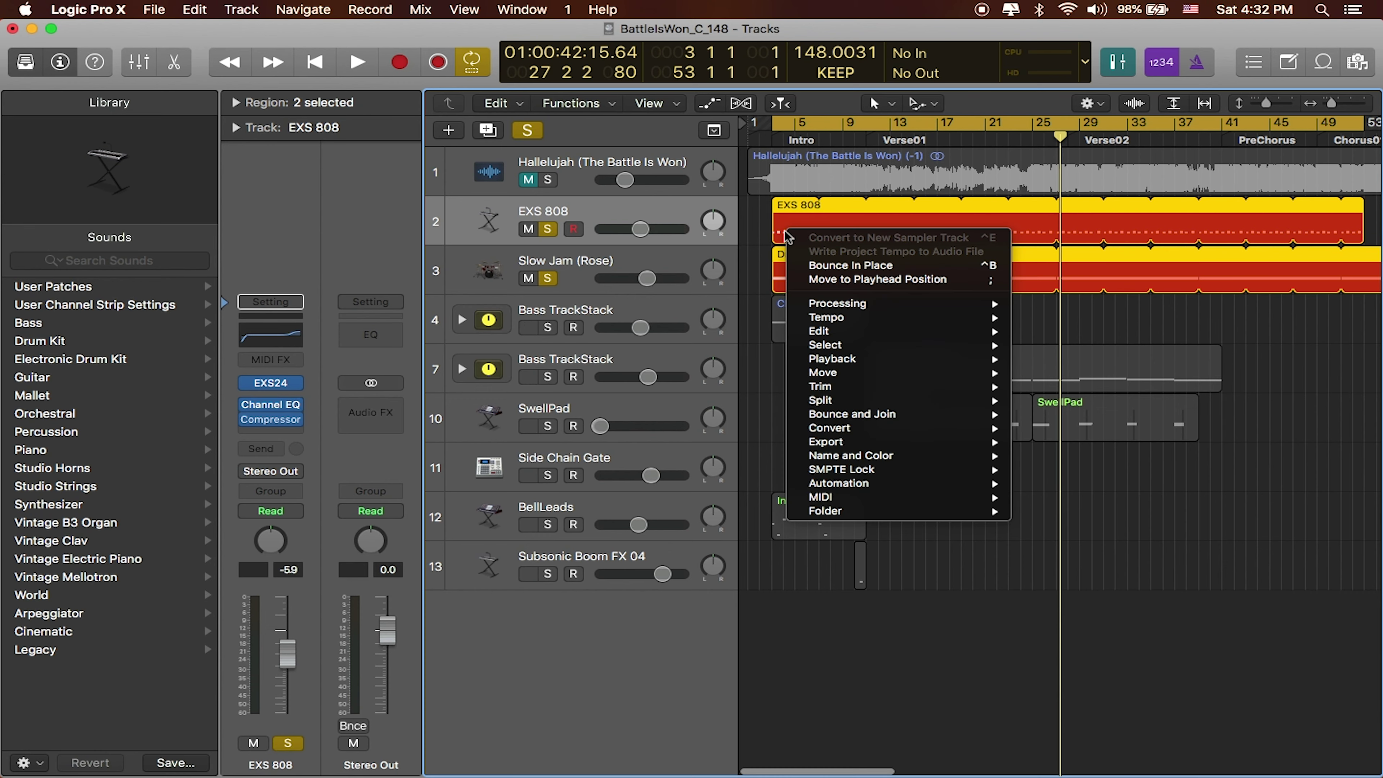
click(857, 266)
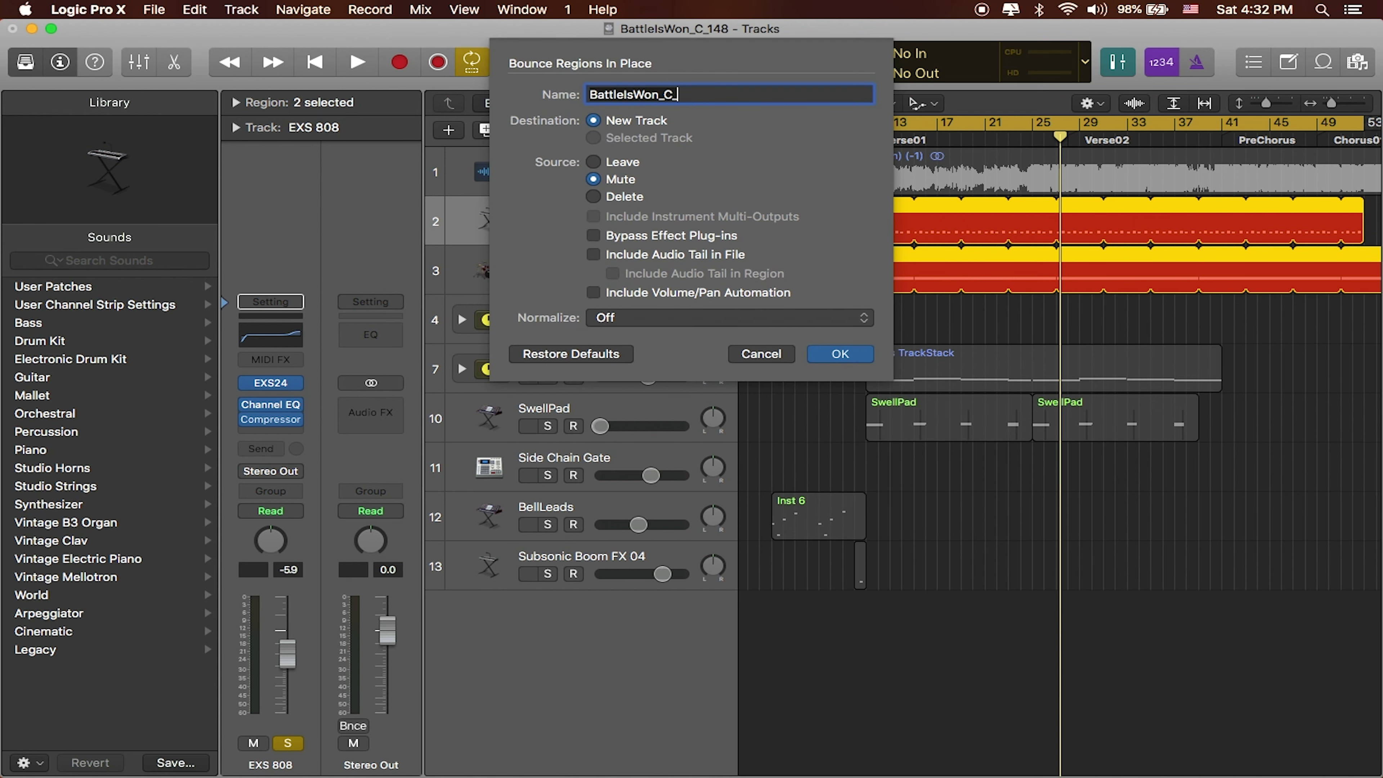
text(148)
text(bp)
text(_)
text(DRUMS)
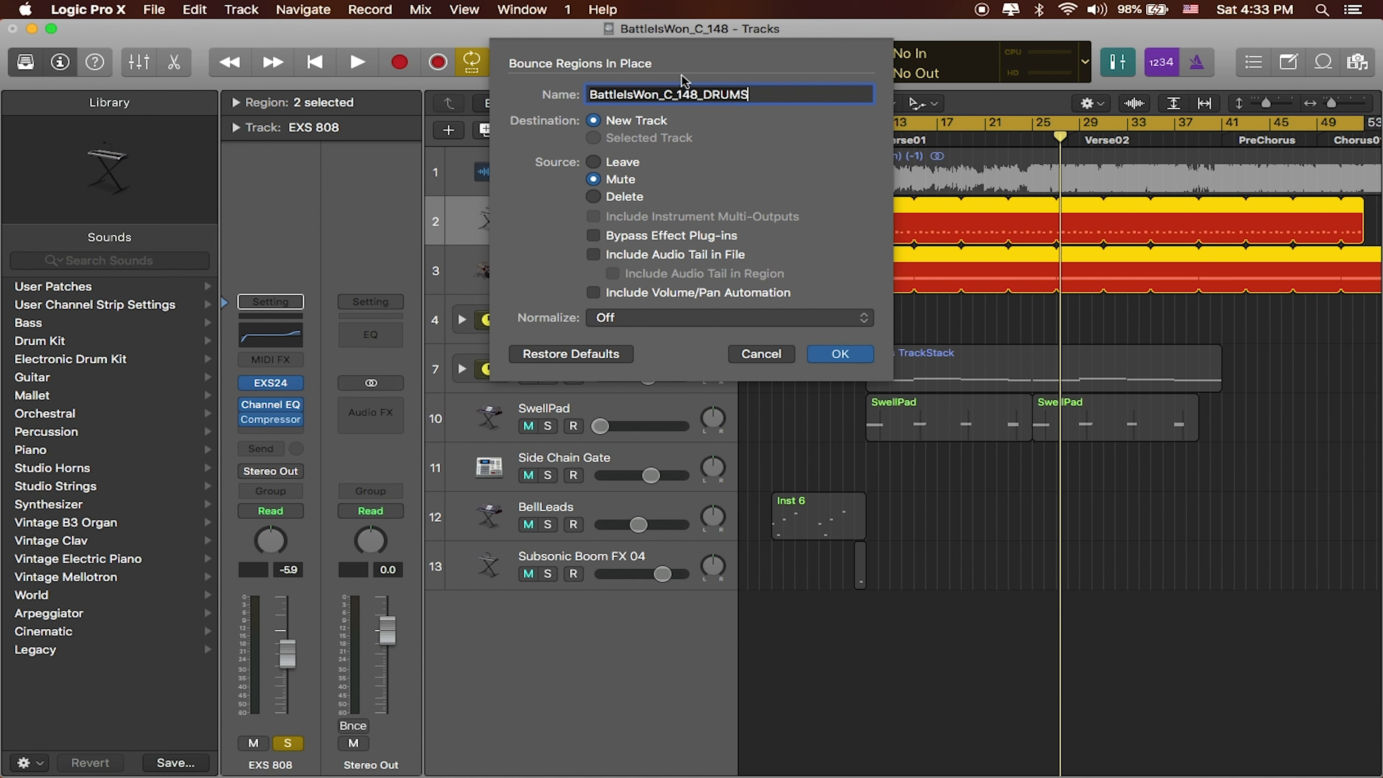
click(594, 255)
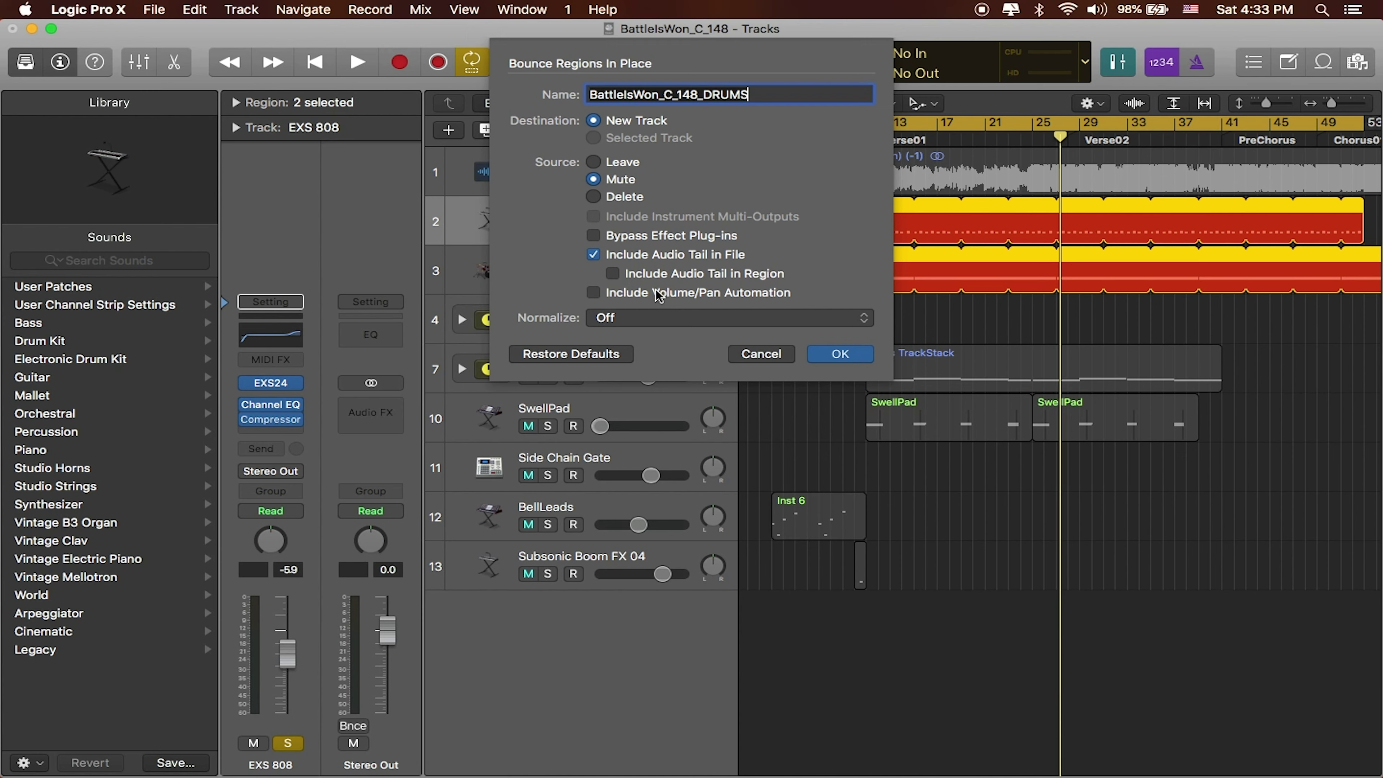
click(708, 317)
click(599, 420)
click(841, 355)
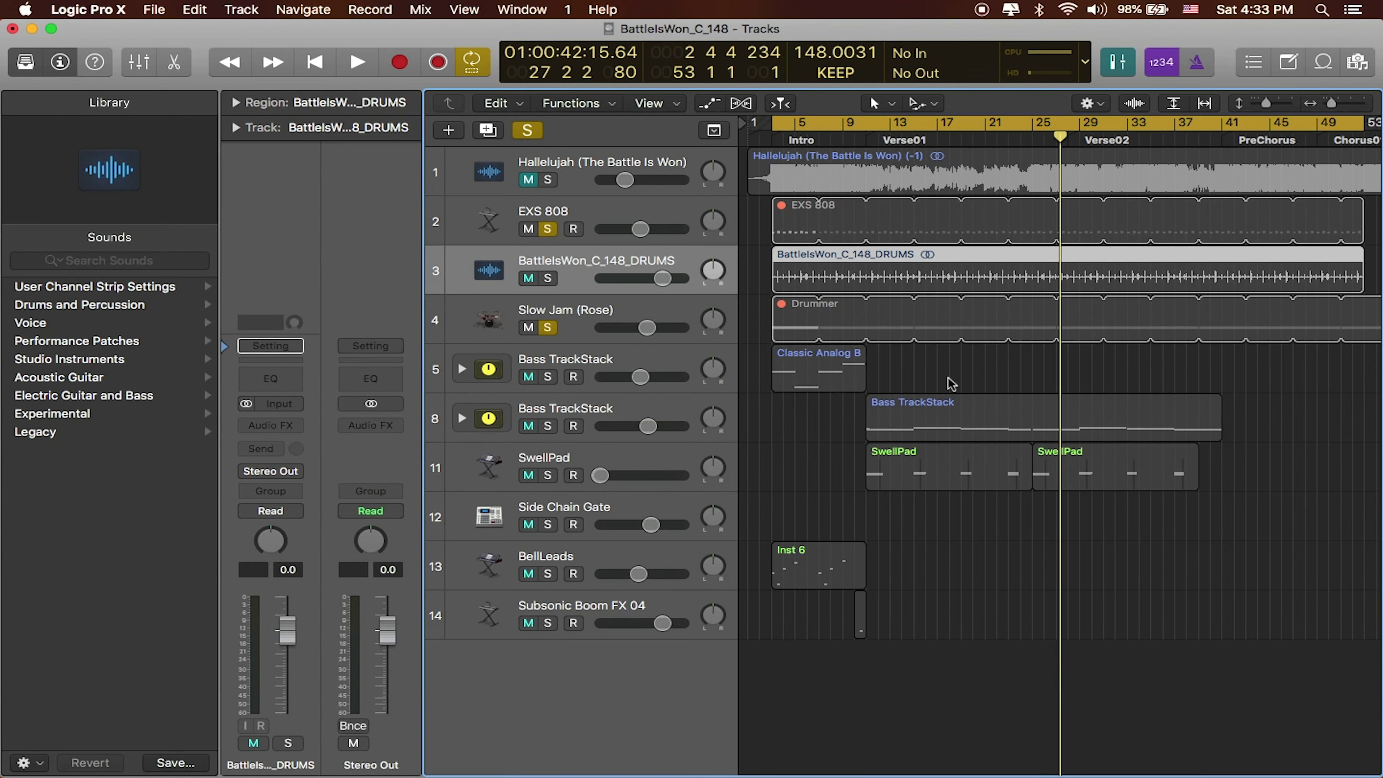
click(547, 229)
click(548, 327)
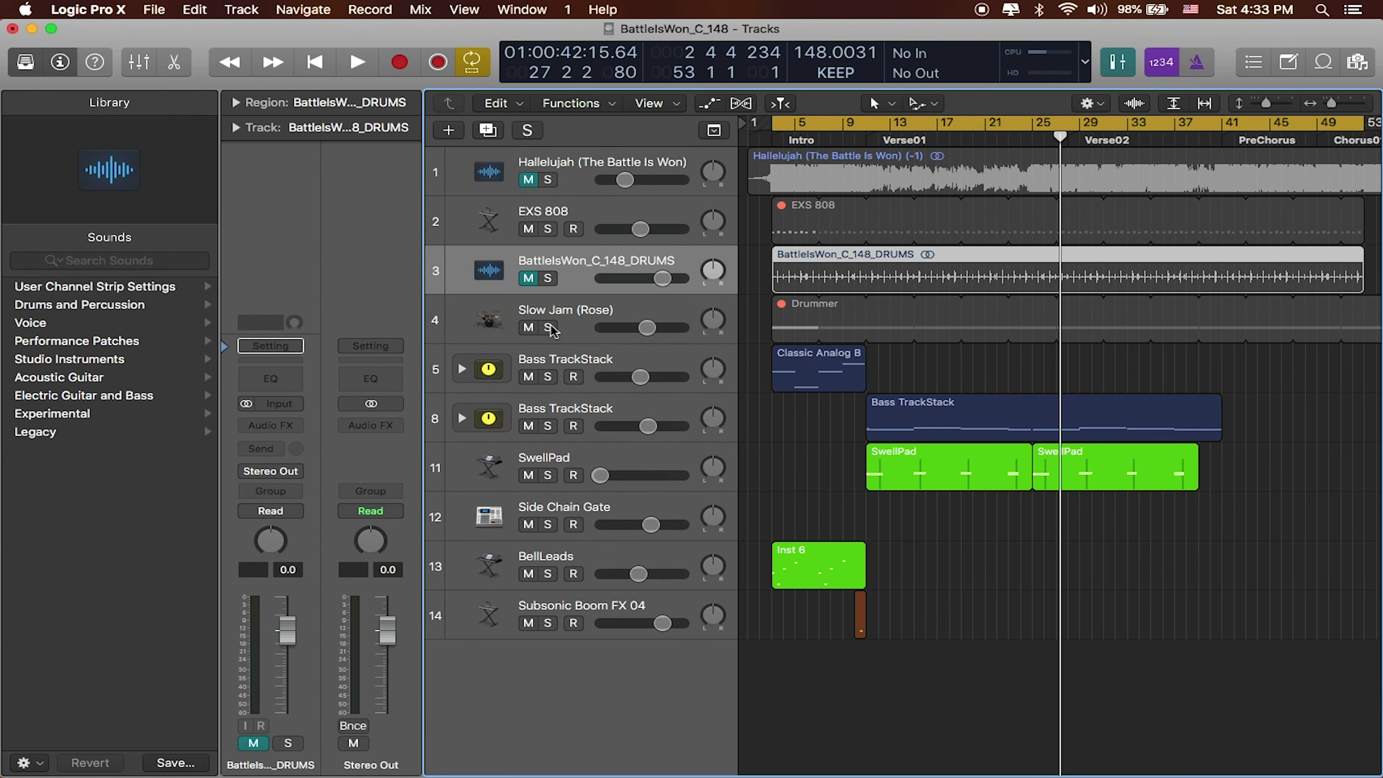
Solo and play the BattleIsWon_C_148_DRUMS stem, then move it below Subsonic Boom FX 04
click(547, 279)
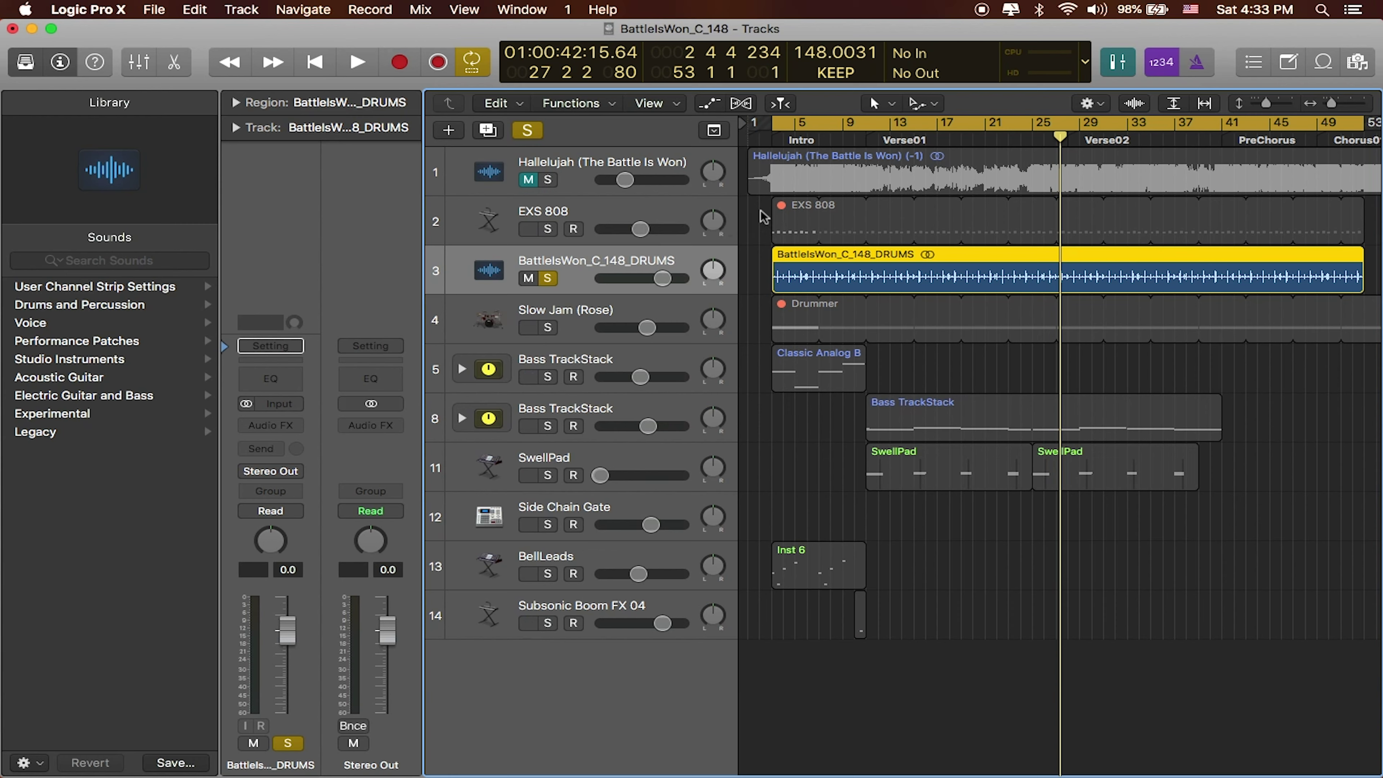
key(shift+space)
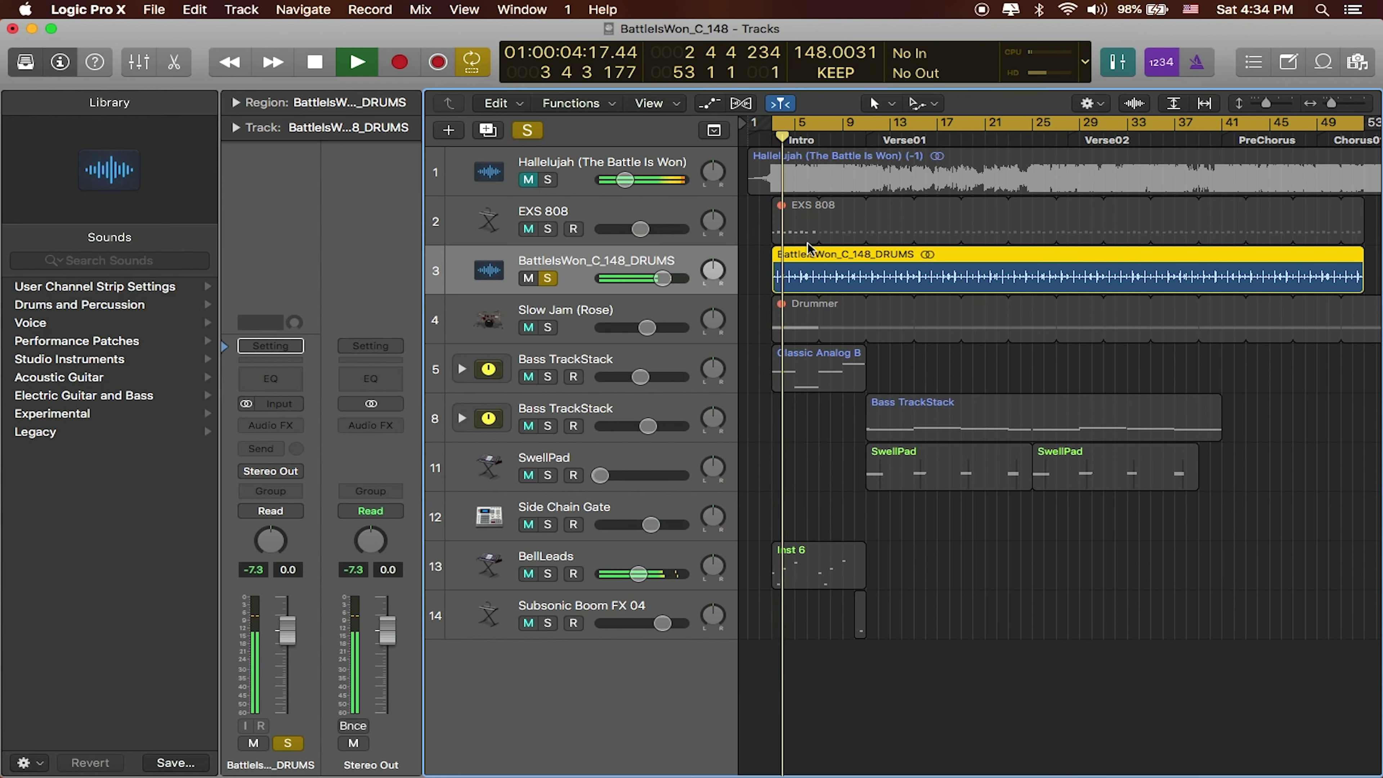
key(XF86AudioRaiseVolume)
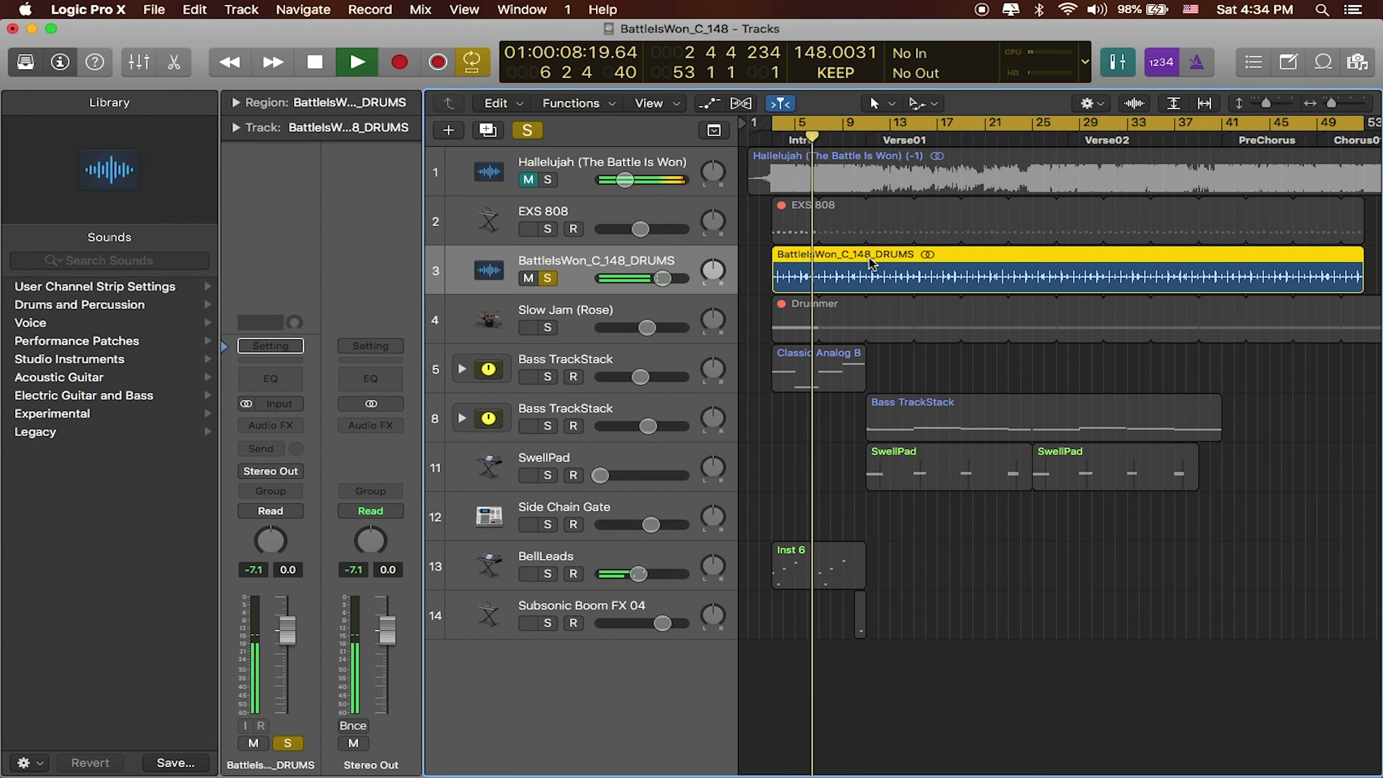
key(space)
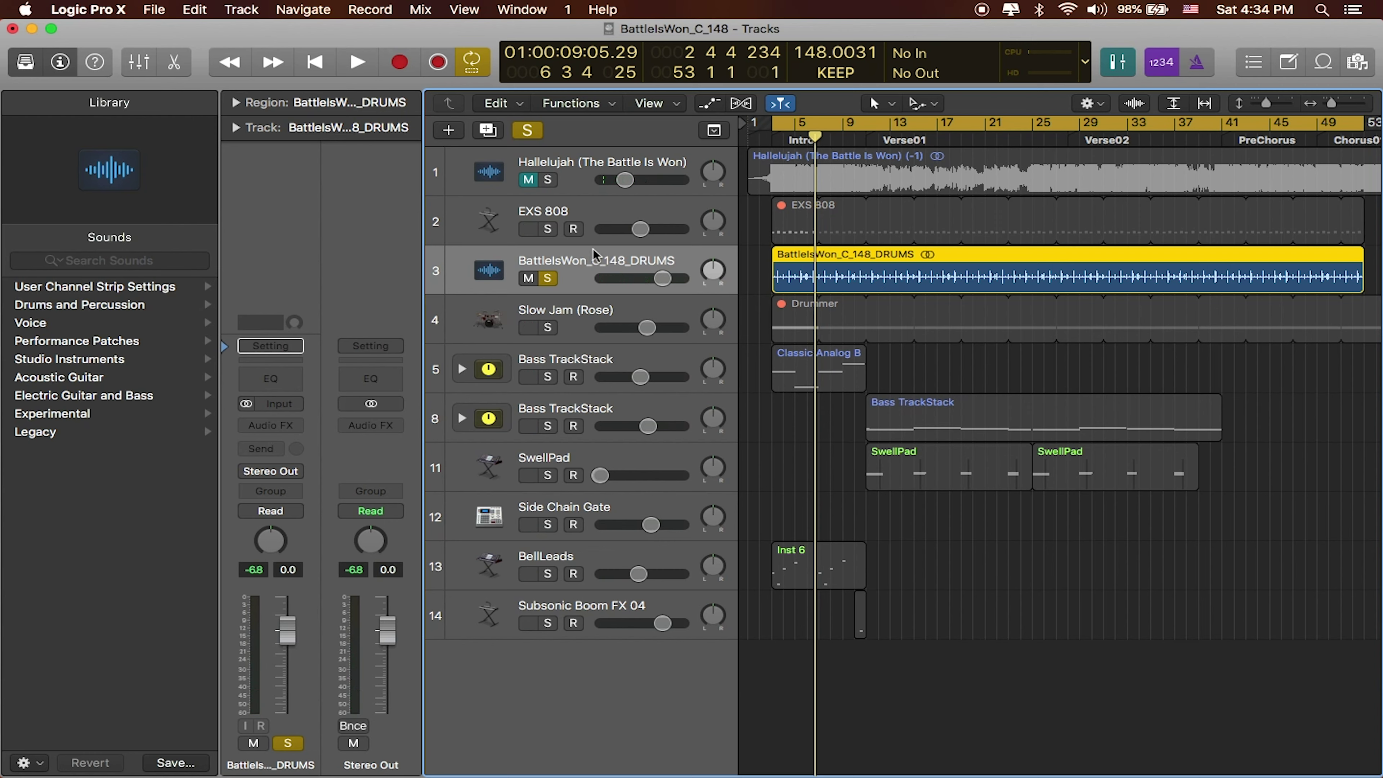
drag(588, 253, 542, 606)
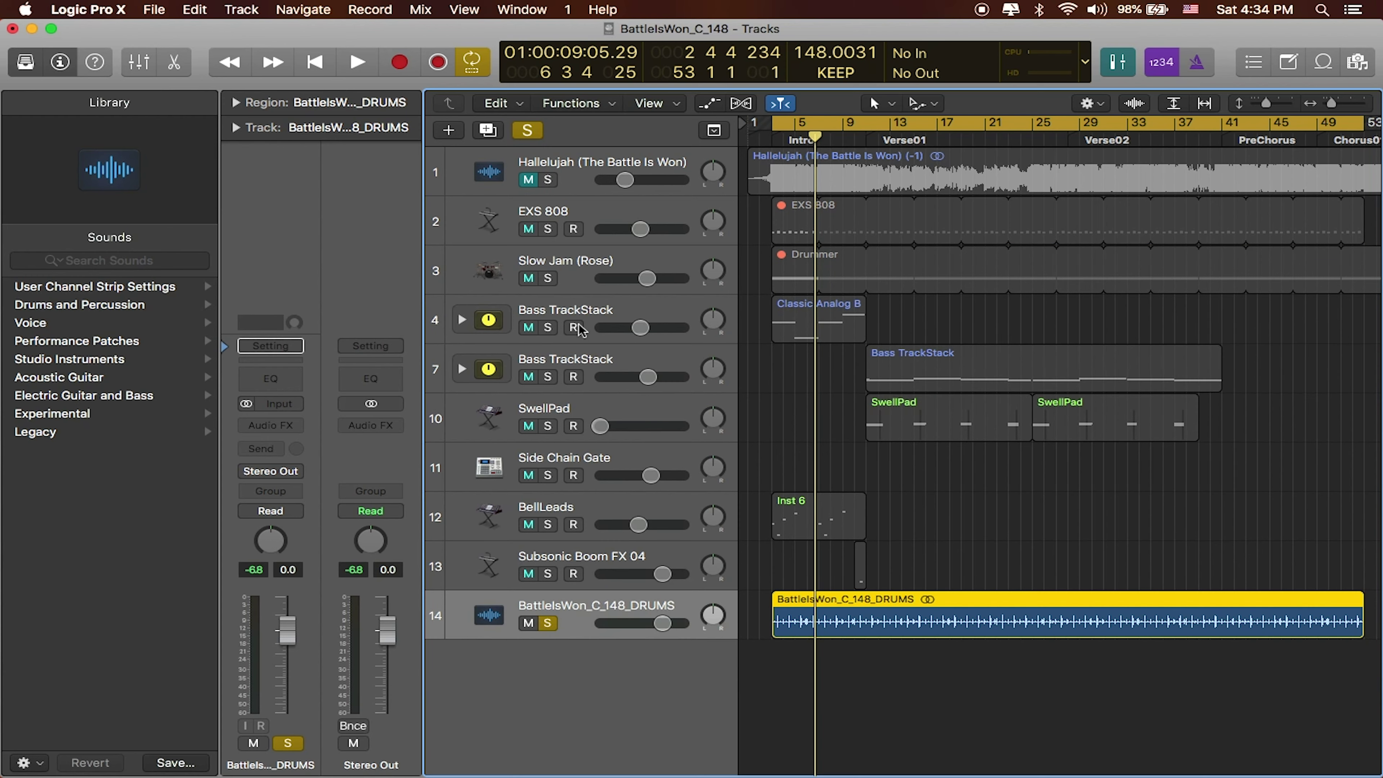
Clear all solos and set the cycle to the Classic Analog B and Bass TrackStack regions
click(602, 303)
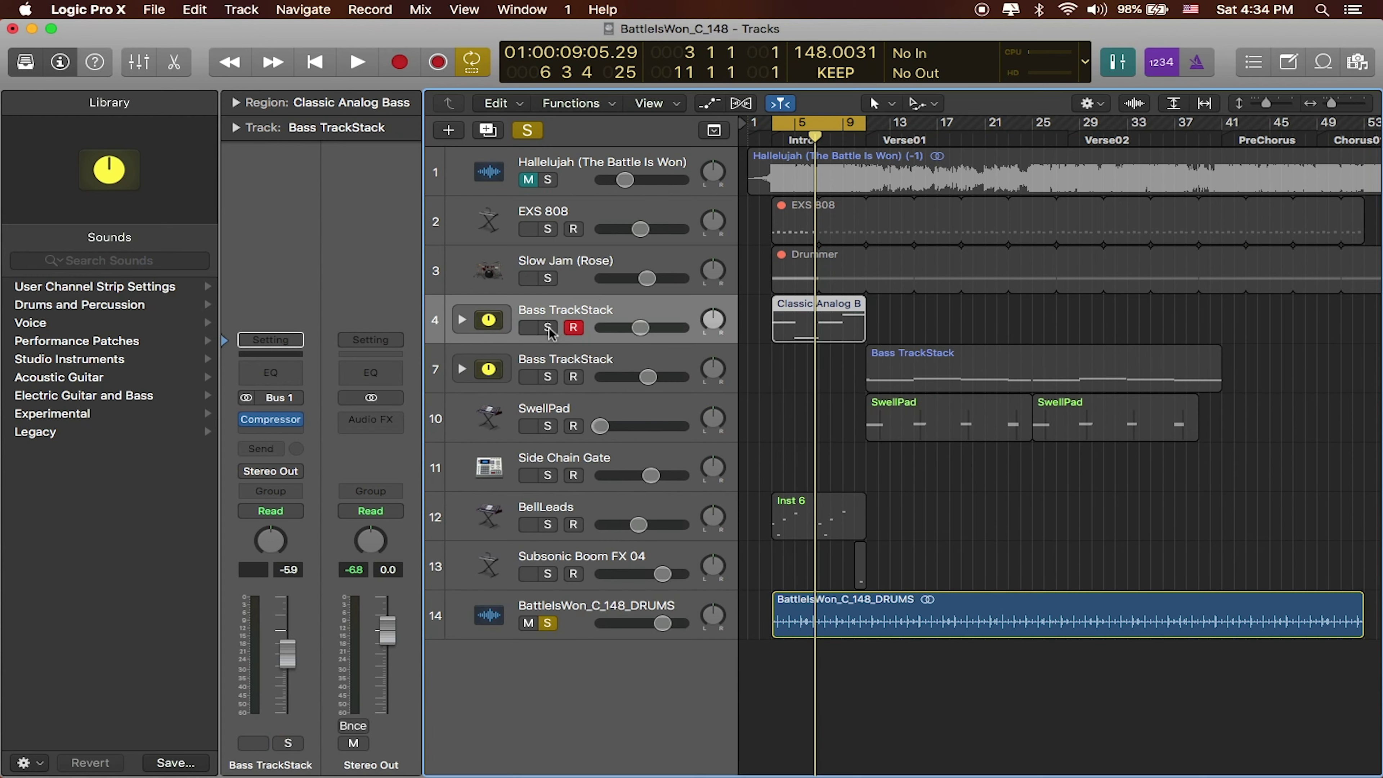
click(548, 377)
click(773, 403)
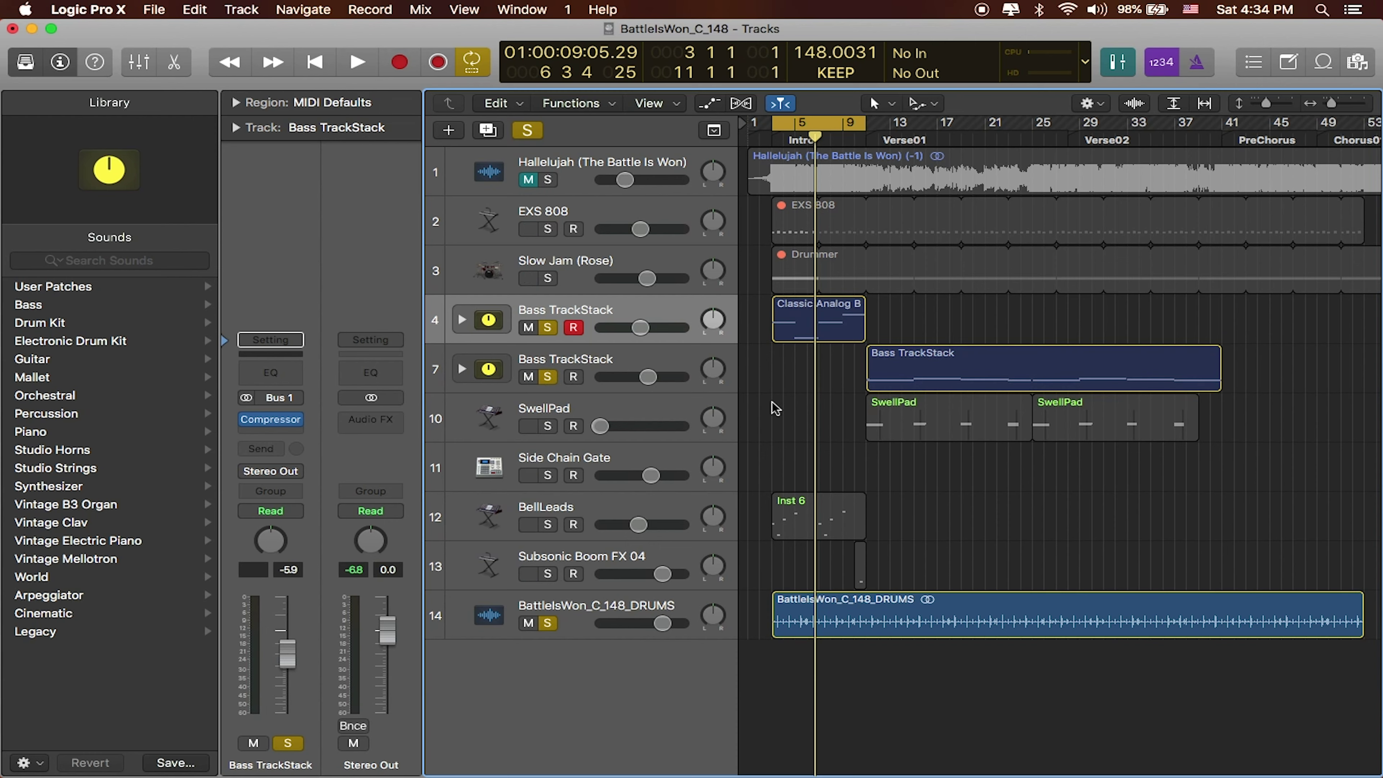
alt+click(547, 329)
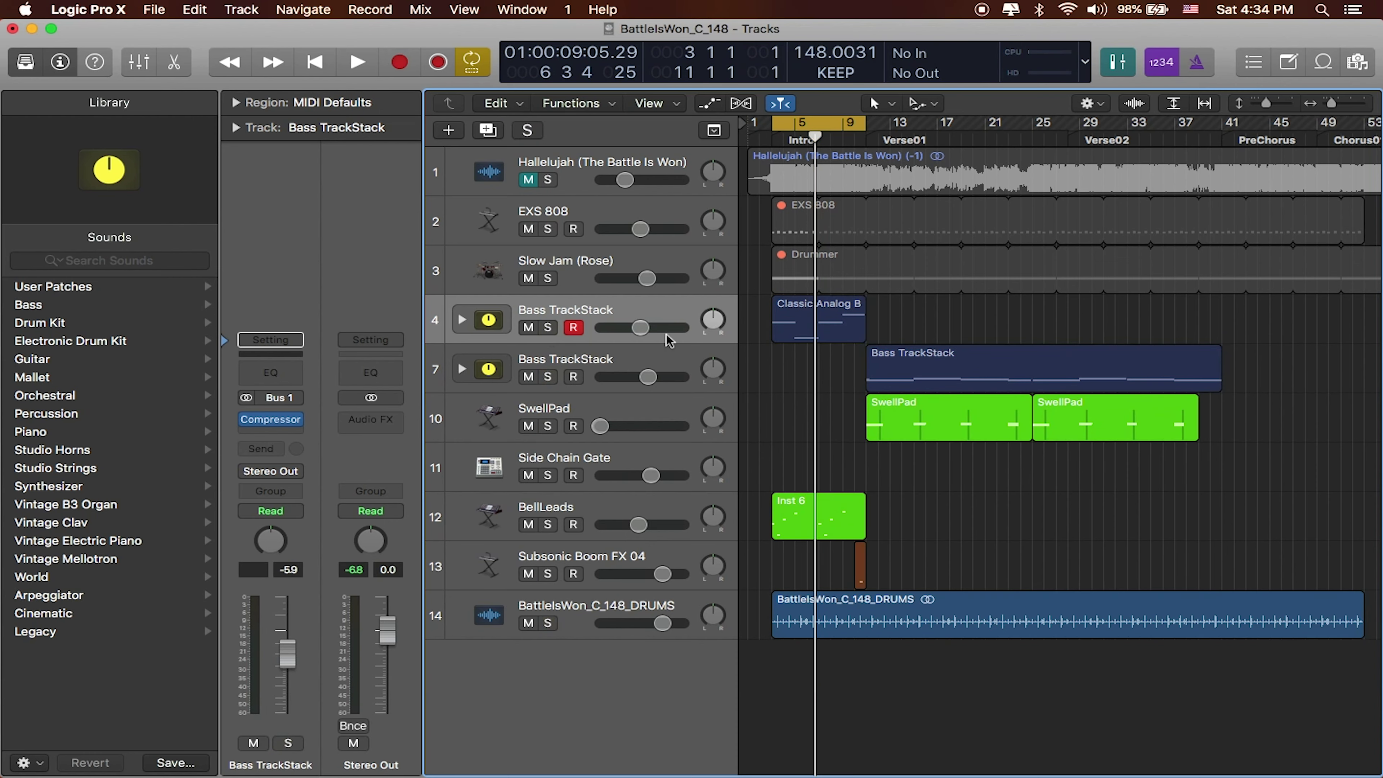
click(782, 335)
shift+click(907, 376)
key(super+u)
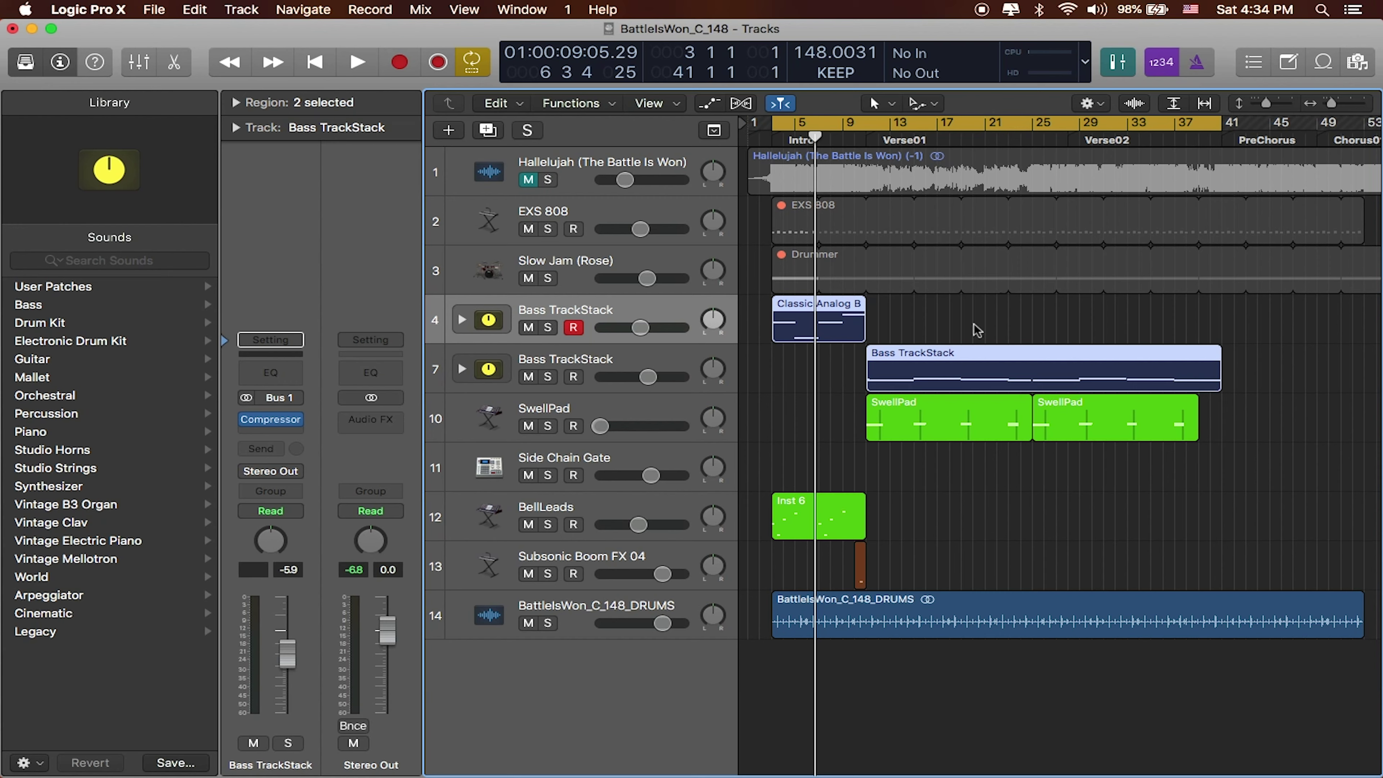
Bounce the two bass regions in place as BattleIsWon_C_148_BassSynth
right_click(948, 368)
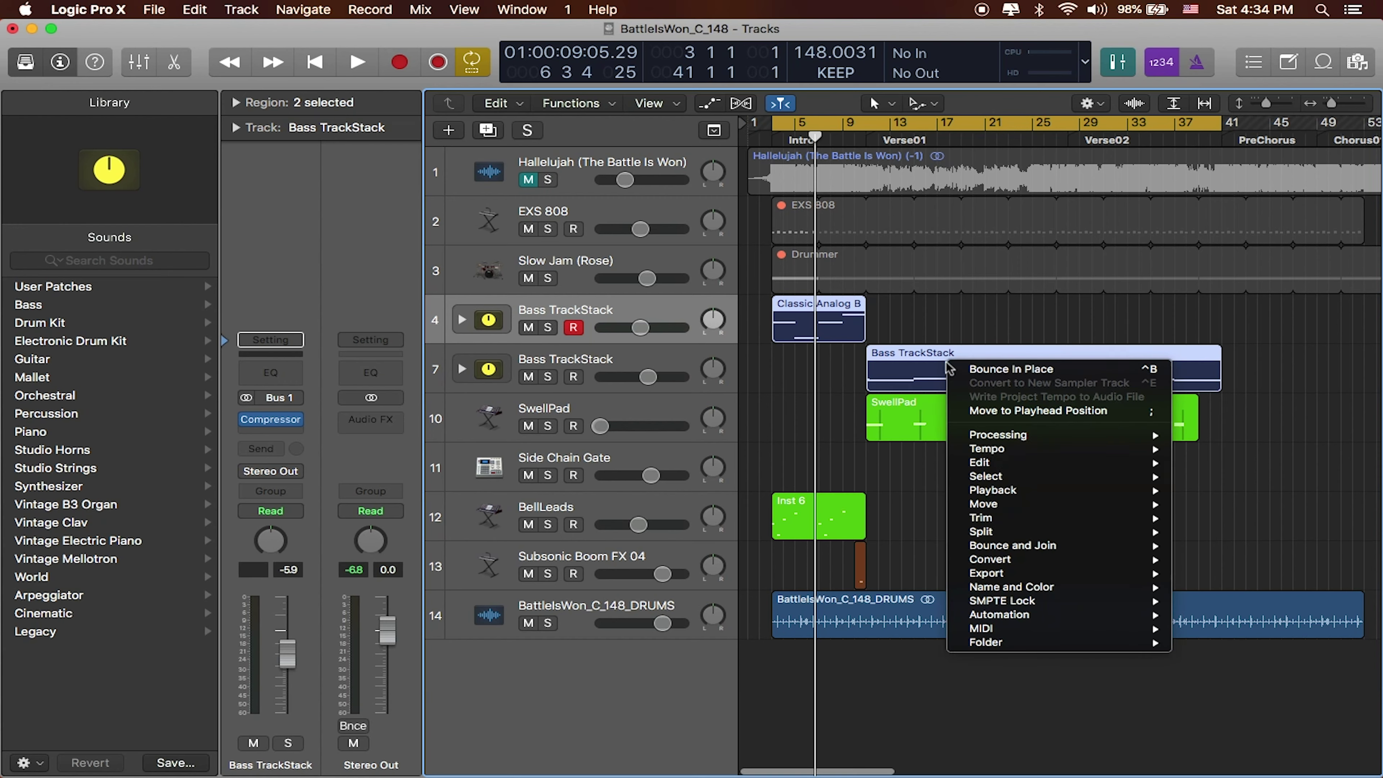
click(980, 369)
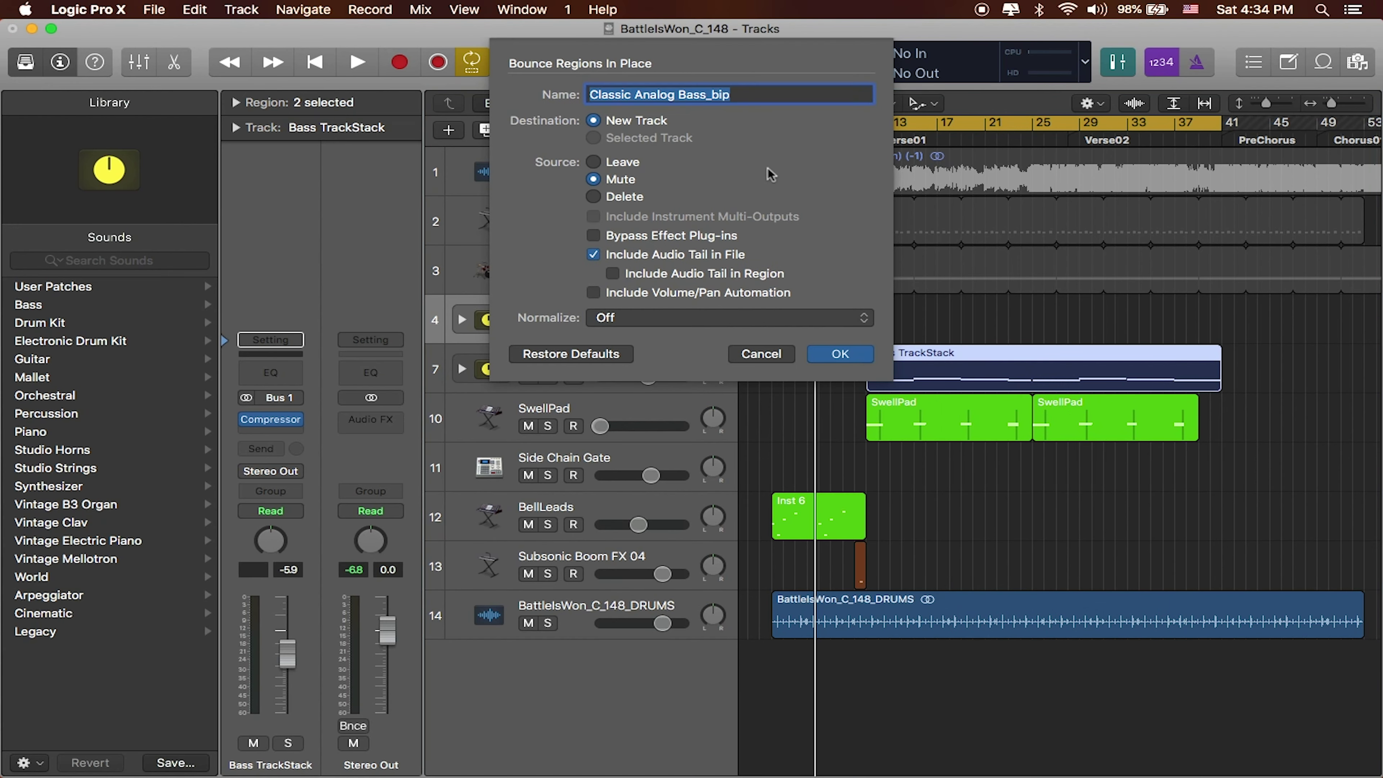
text(BattleIsWon_C_148_BassSy)
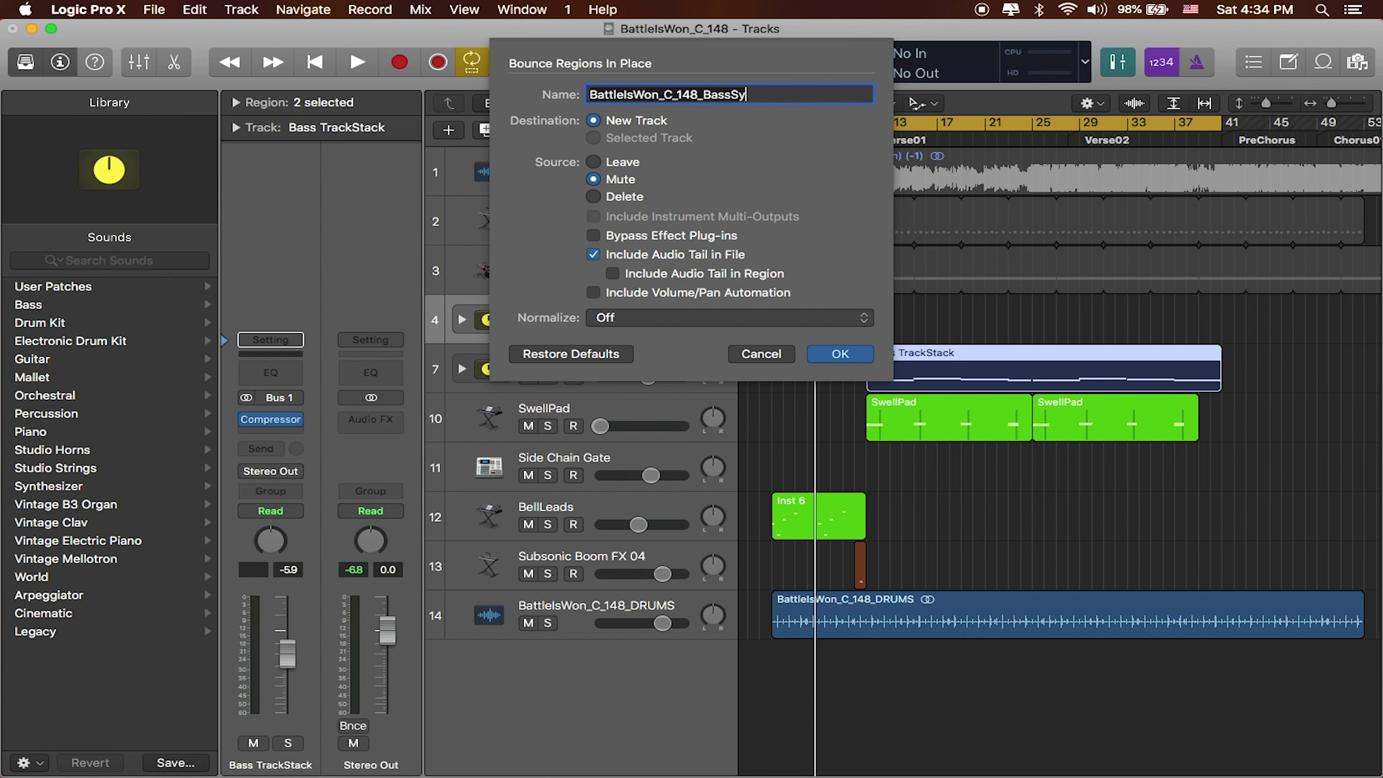
text(nth)
key(Return)
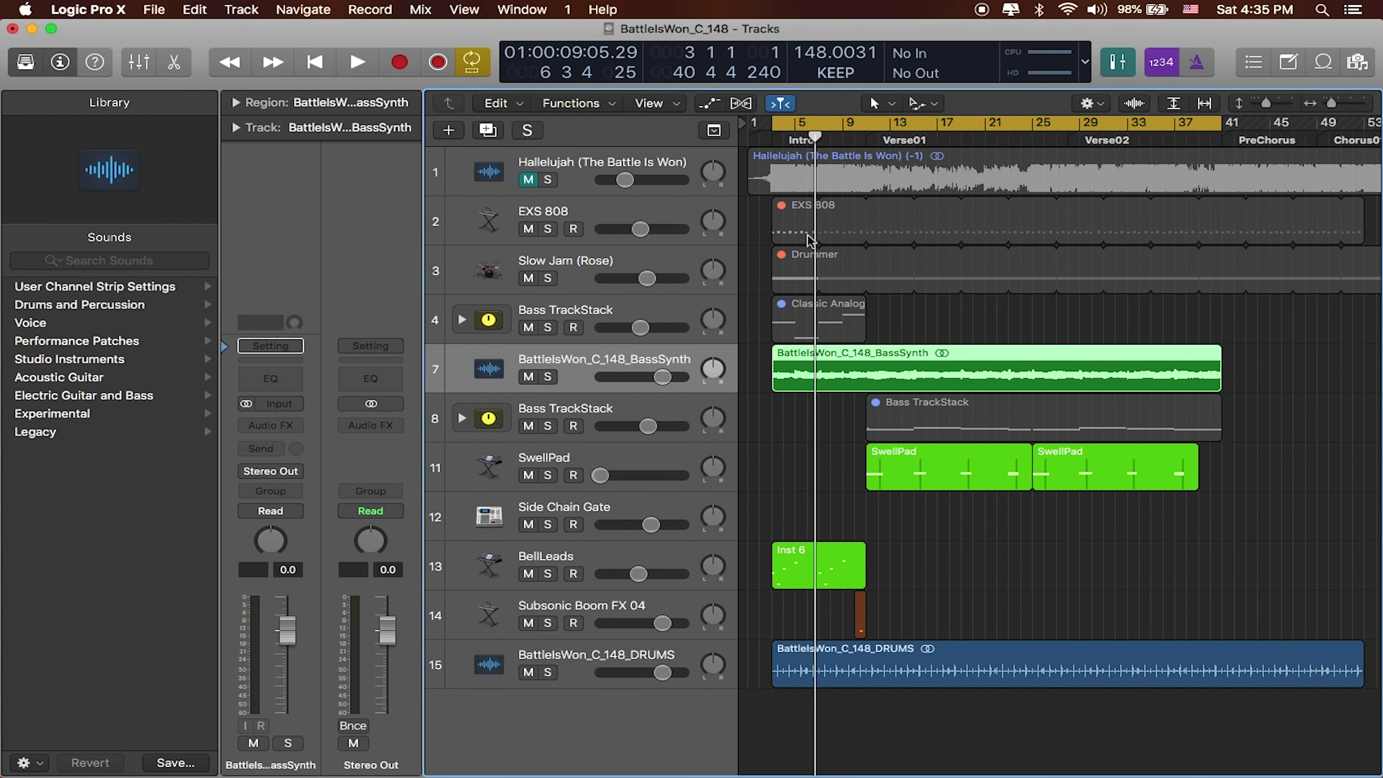
Move BassSynth above the DRUMS stem, then loop the soloed synth tracks from bar 5
drag(640, 357, 623, 621)
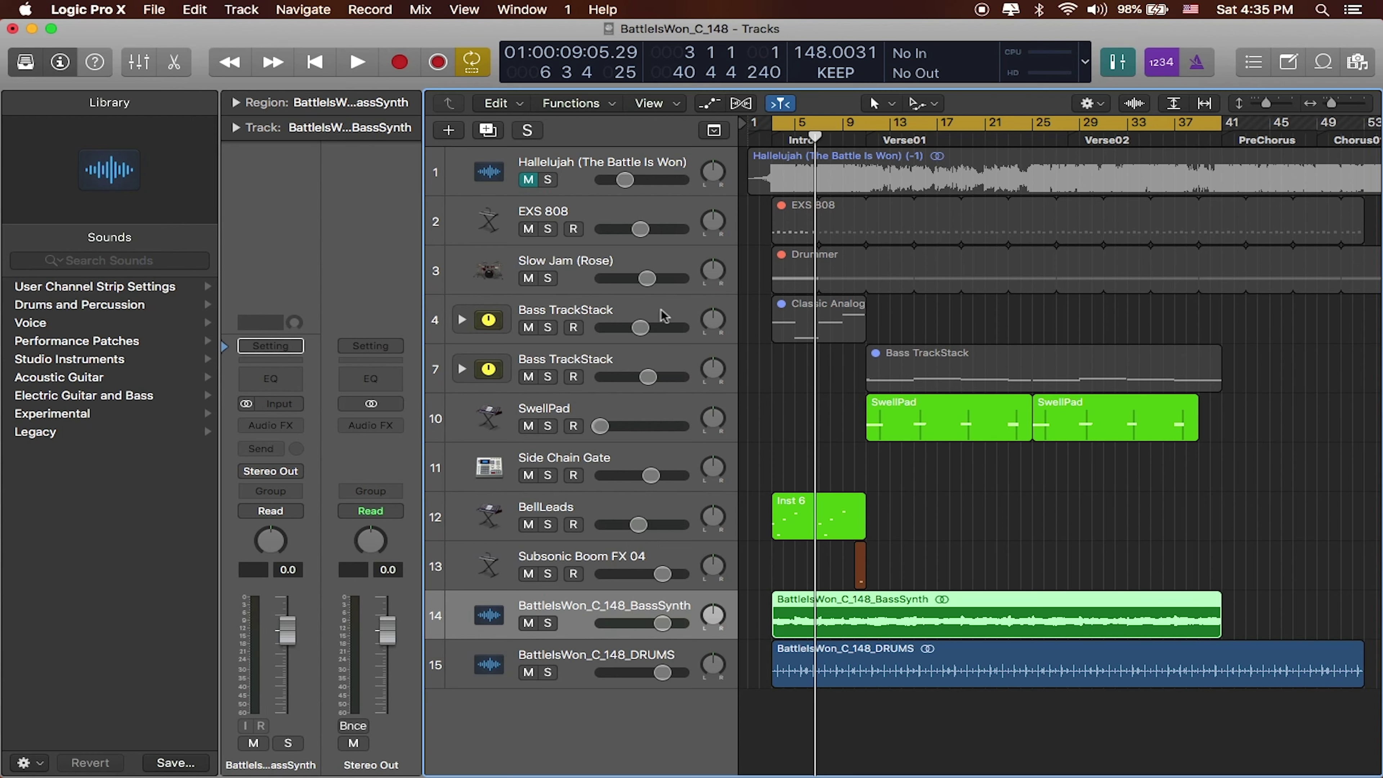
click(812, 406)
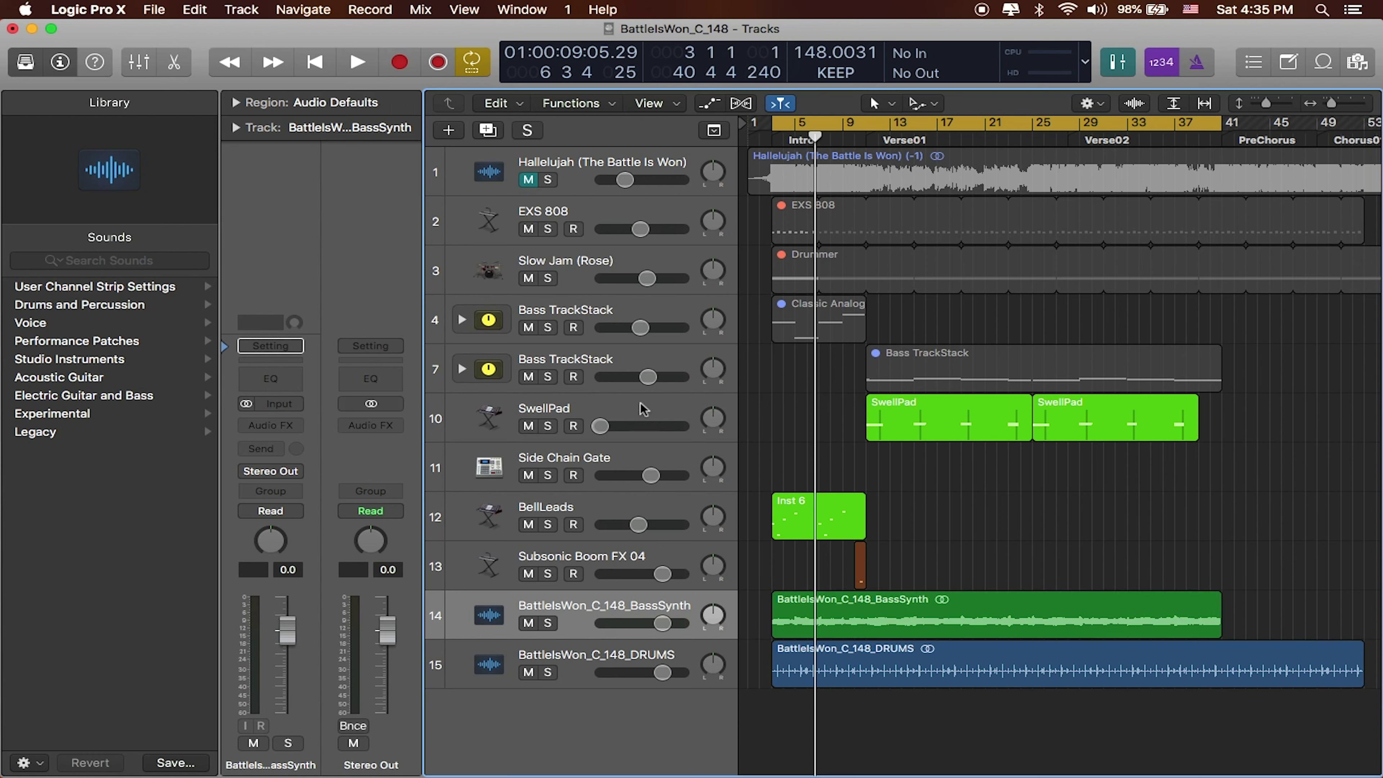
click(629, 420)
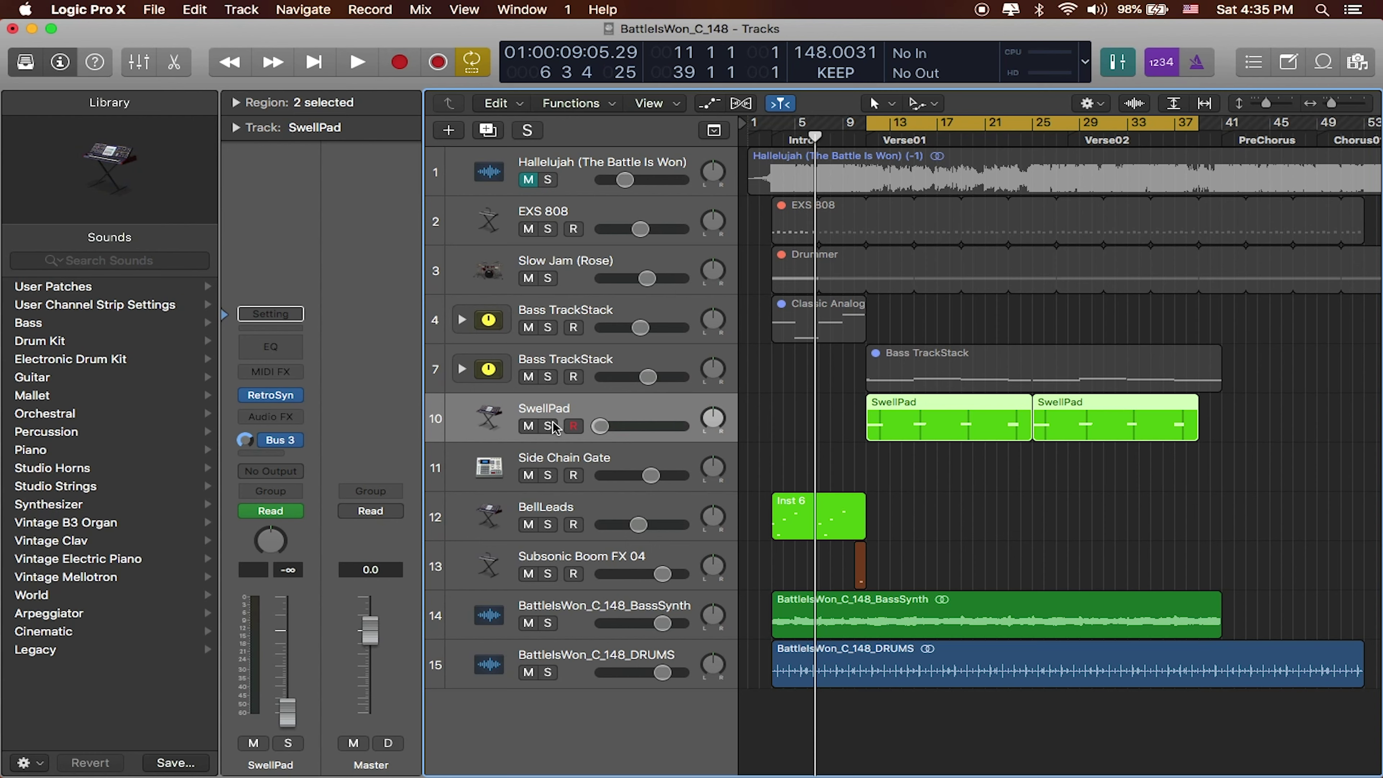
drag(547, 425, 545, 524)
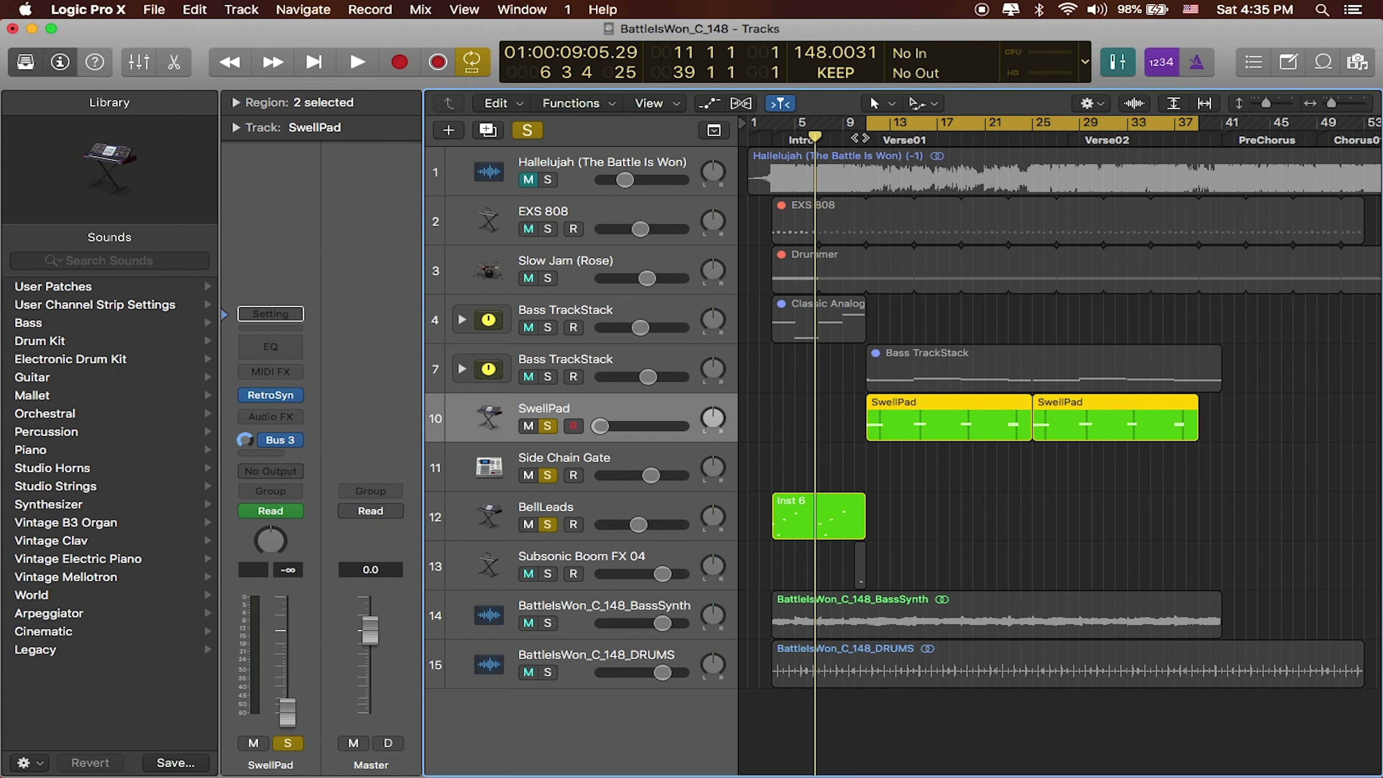
drag(866, 123, 795, 123)
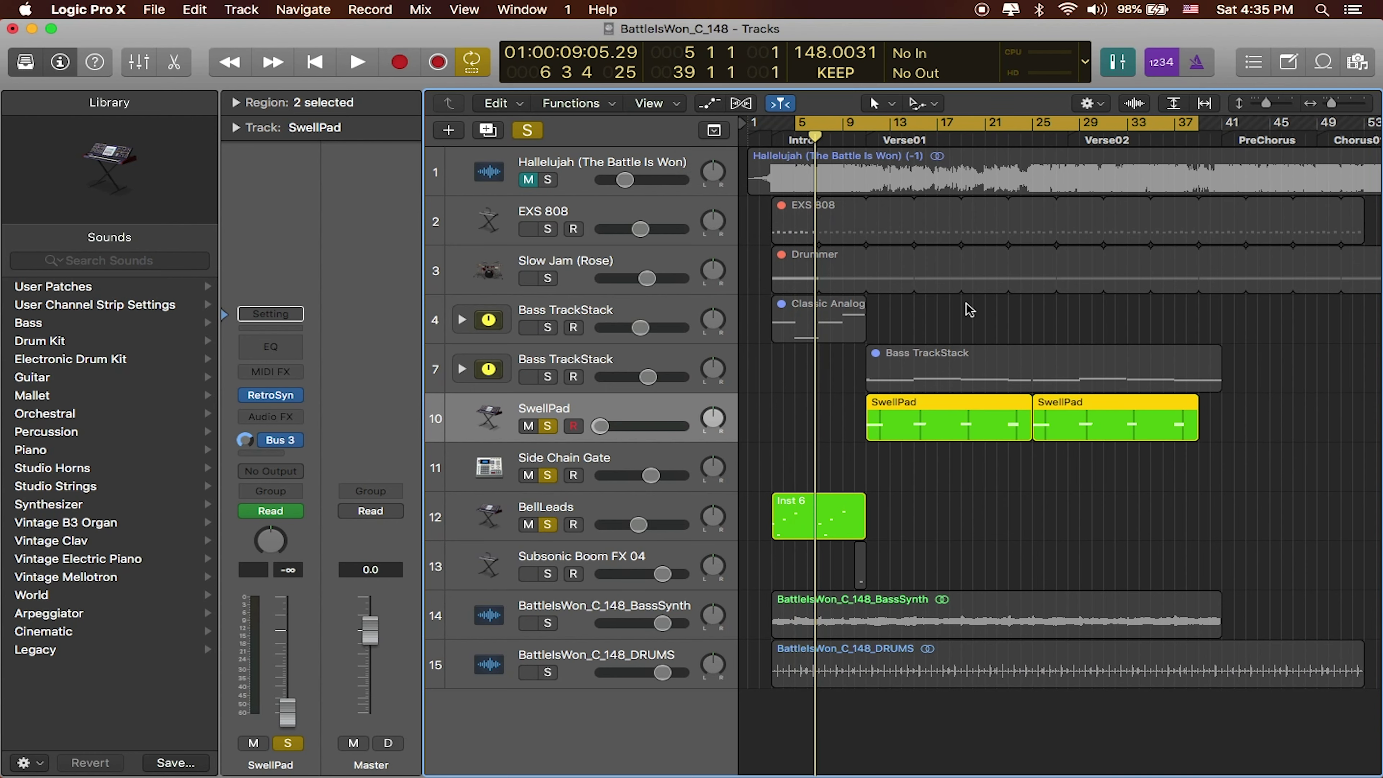
key(space)
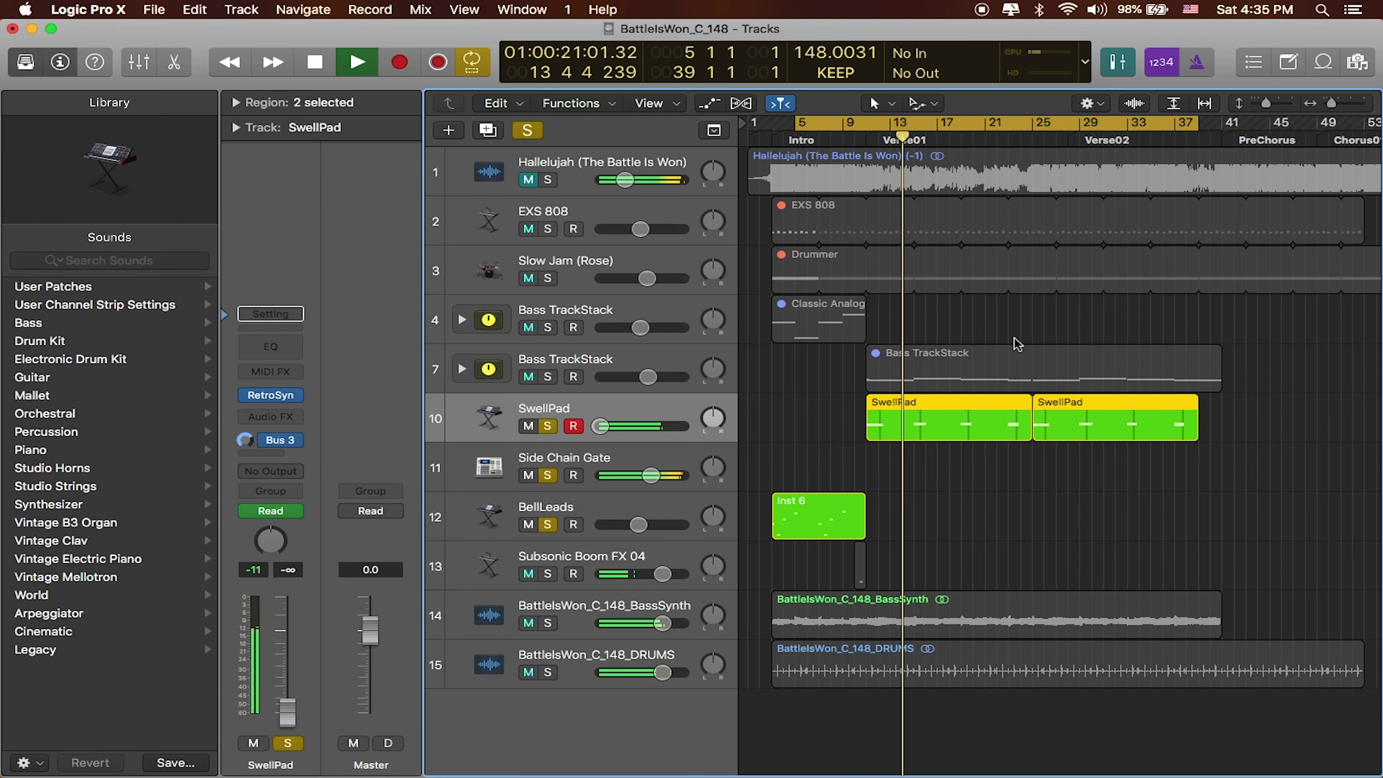
key(space)
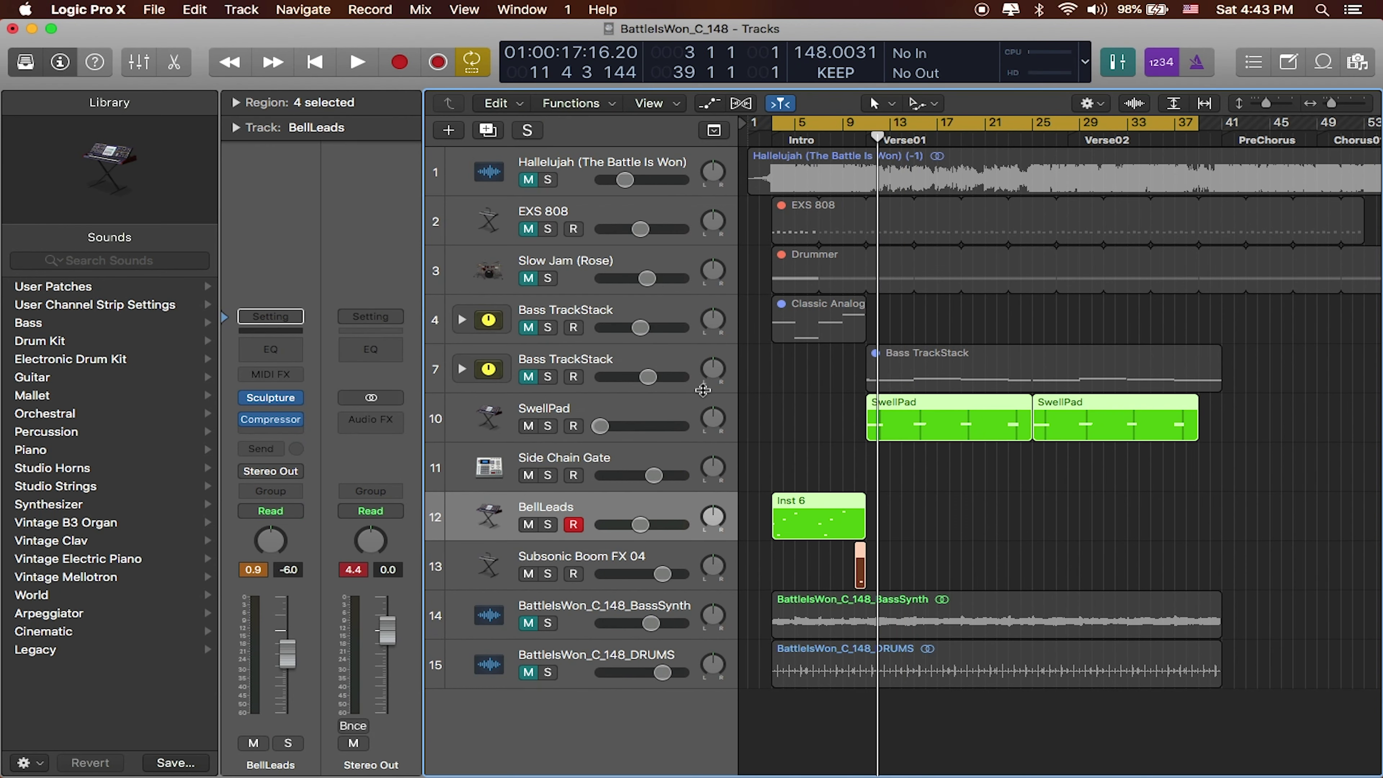
Select the SwellPad, Side Chain Gate and BellLeads tracks, checking SwellPad's Bus 3 aux channel
click(653, 414)
click(680, 448)
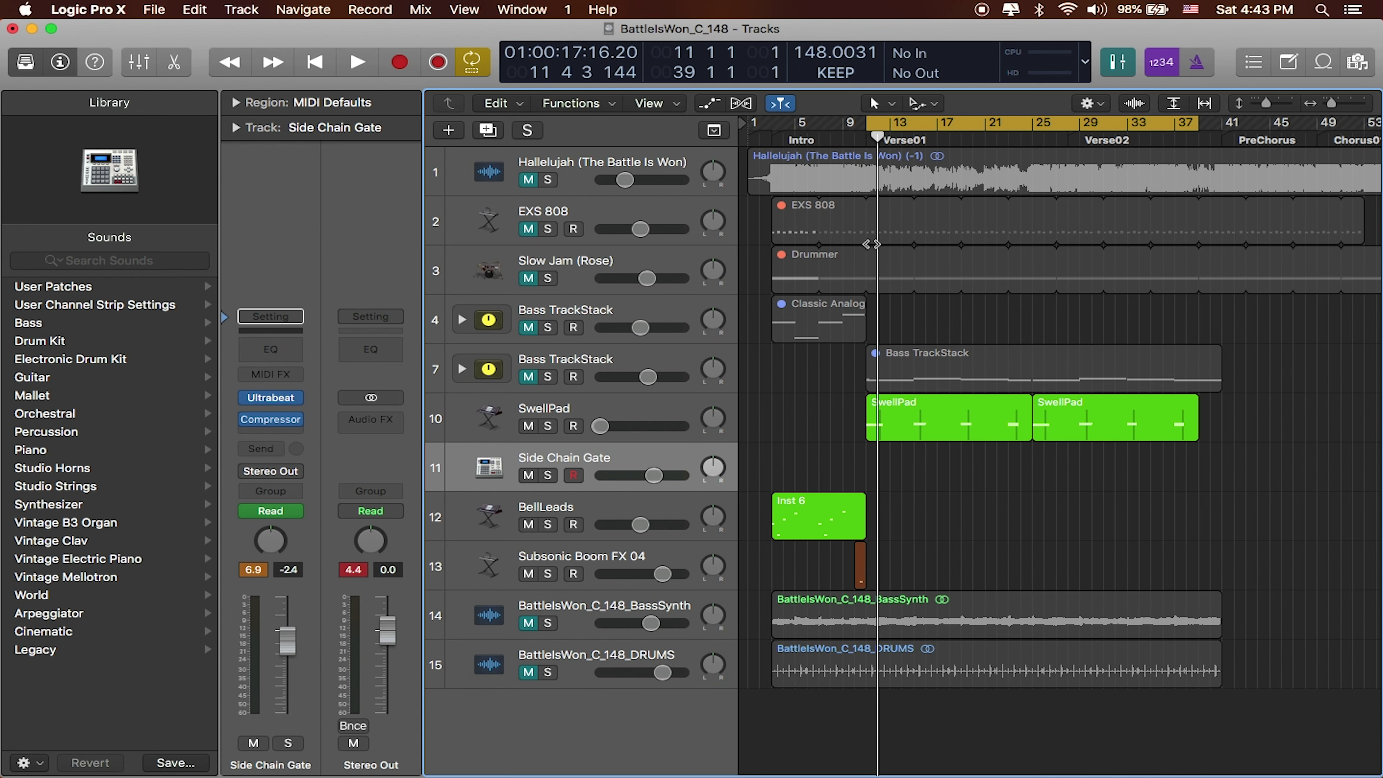
click(642, 404)
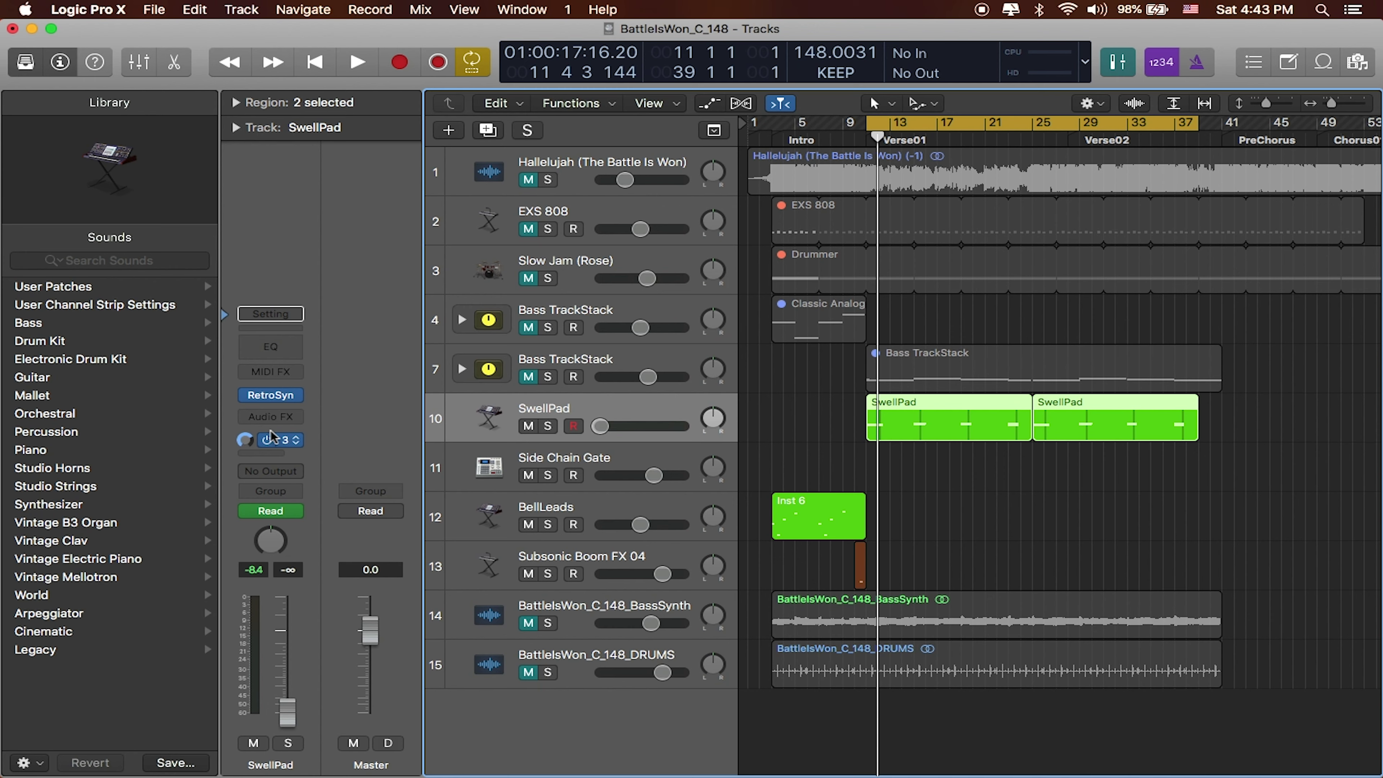
click(293, 439)
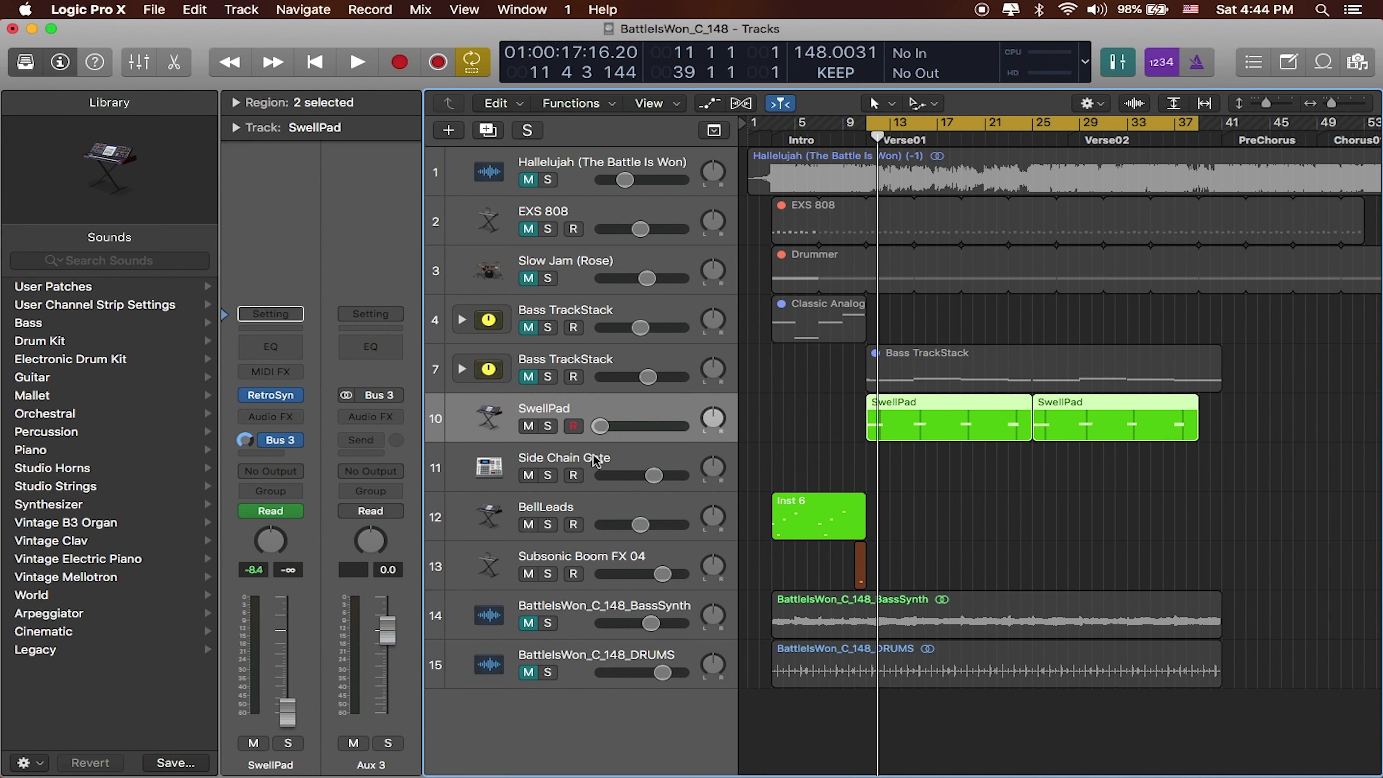
click(598, 463)
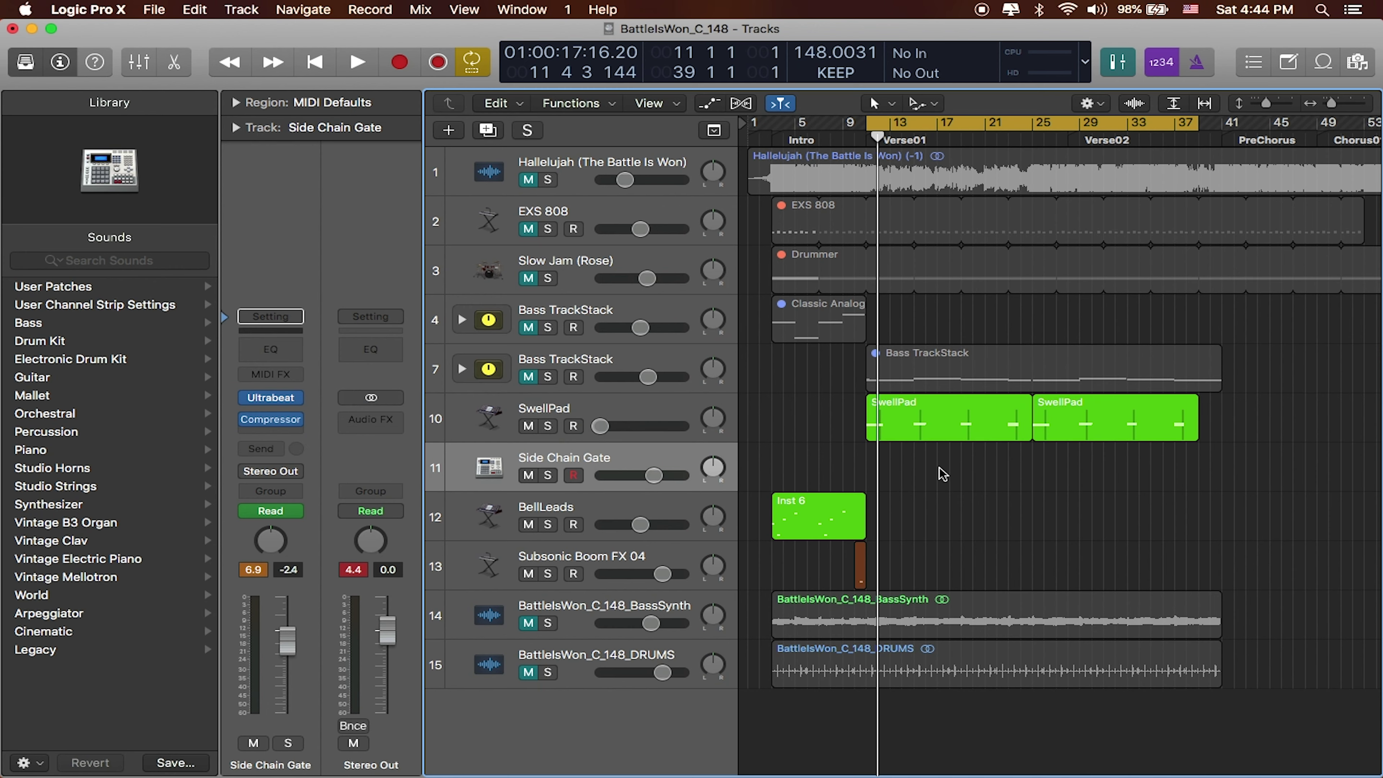
click(621, 414)
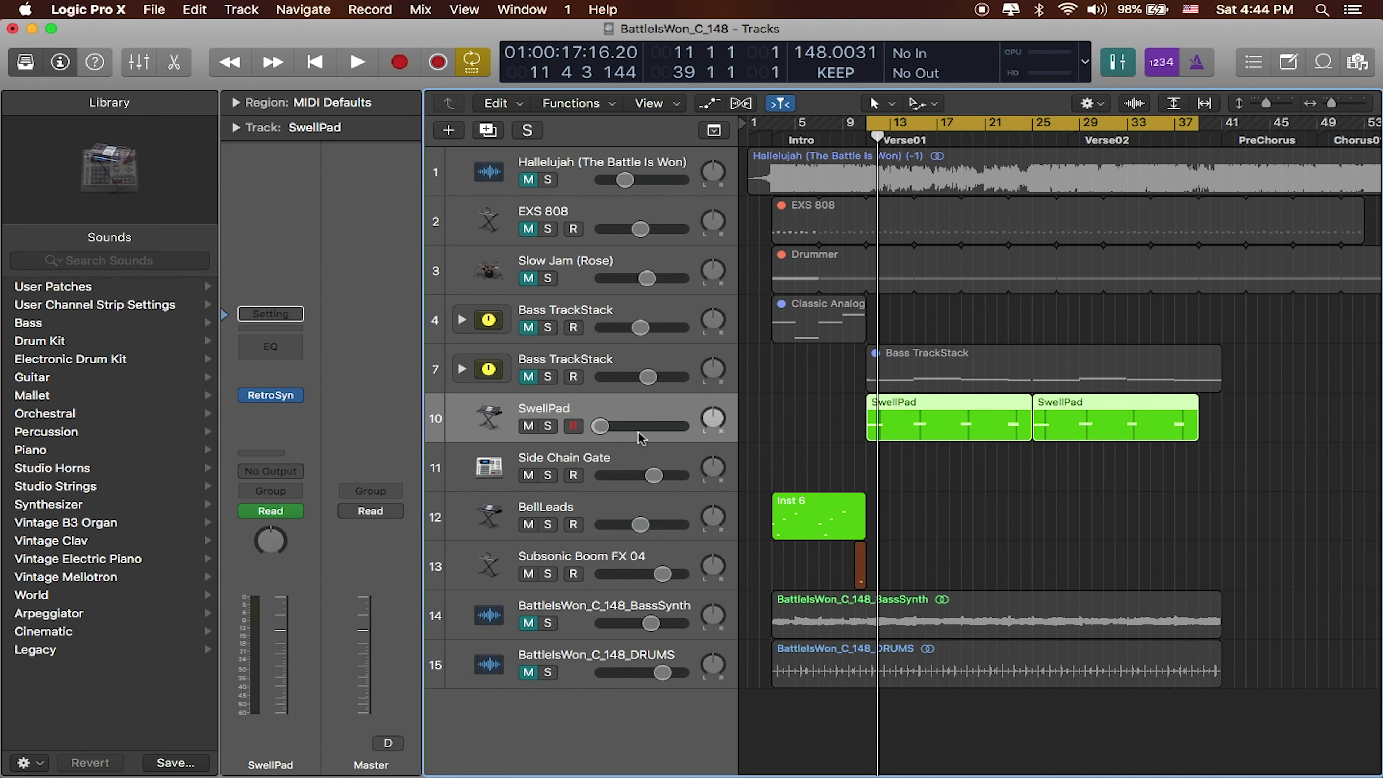
click(646, 463)
key(Down)
click(648, 418)
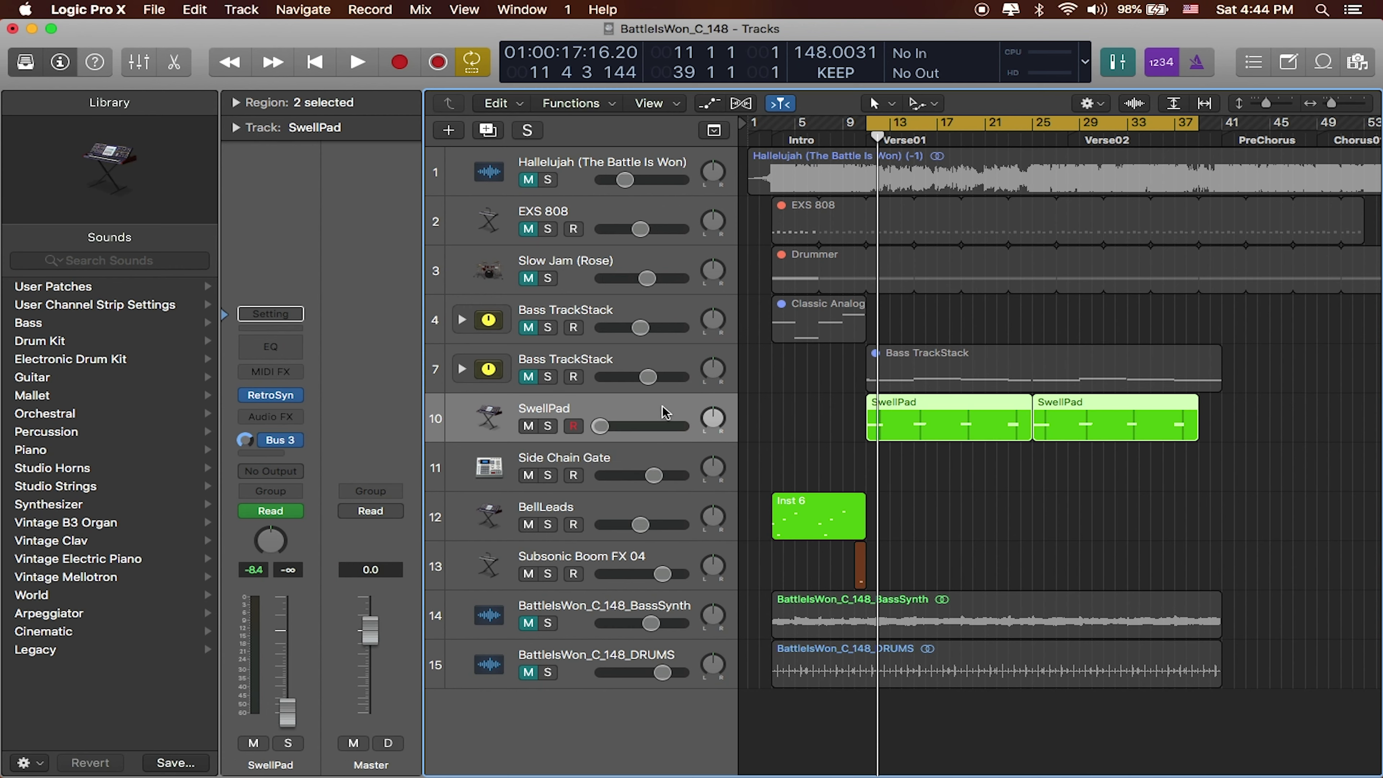
Select the synth regions on tracks 10–13 and stretch the cycle from bar 5 to bar 41
drag(753, 412, 1024, 596)
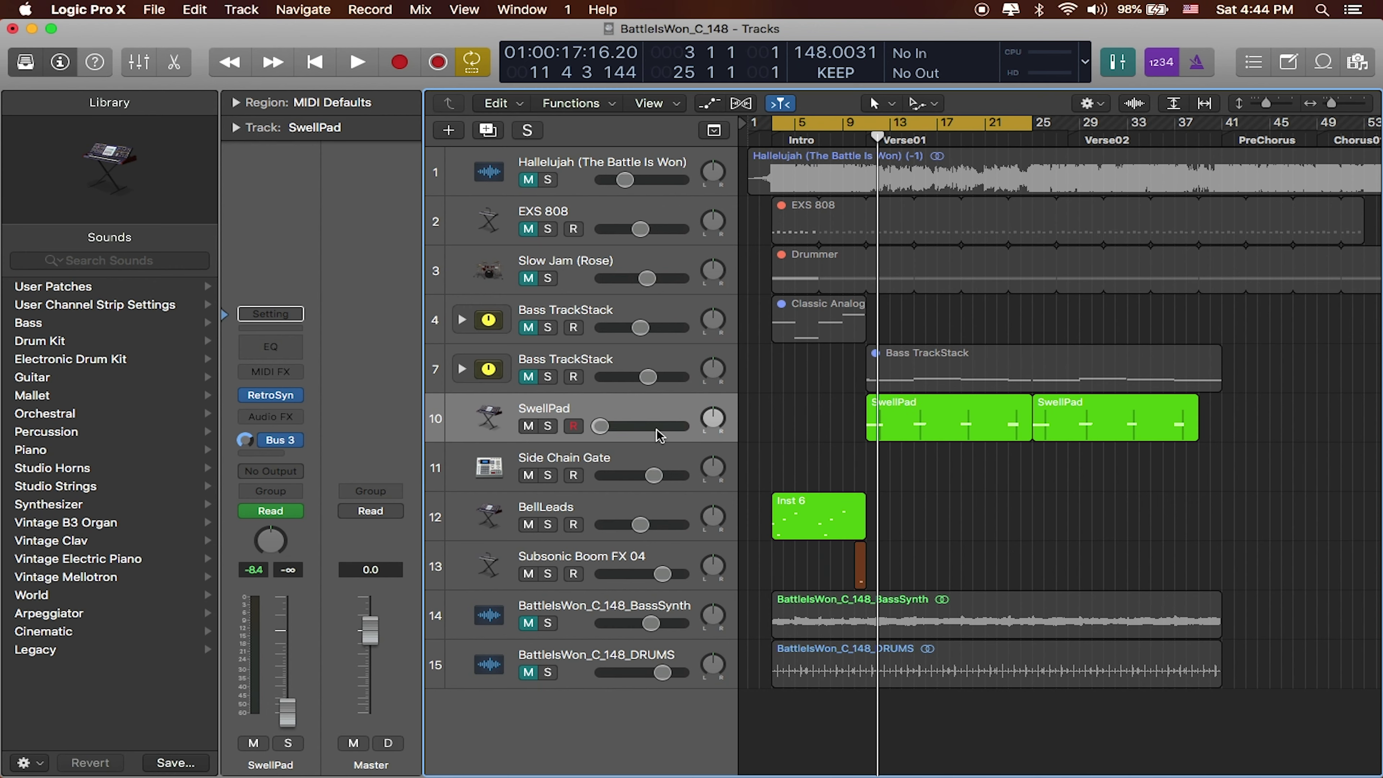
key(Right)
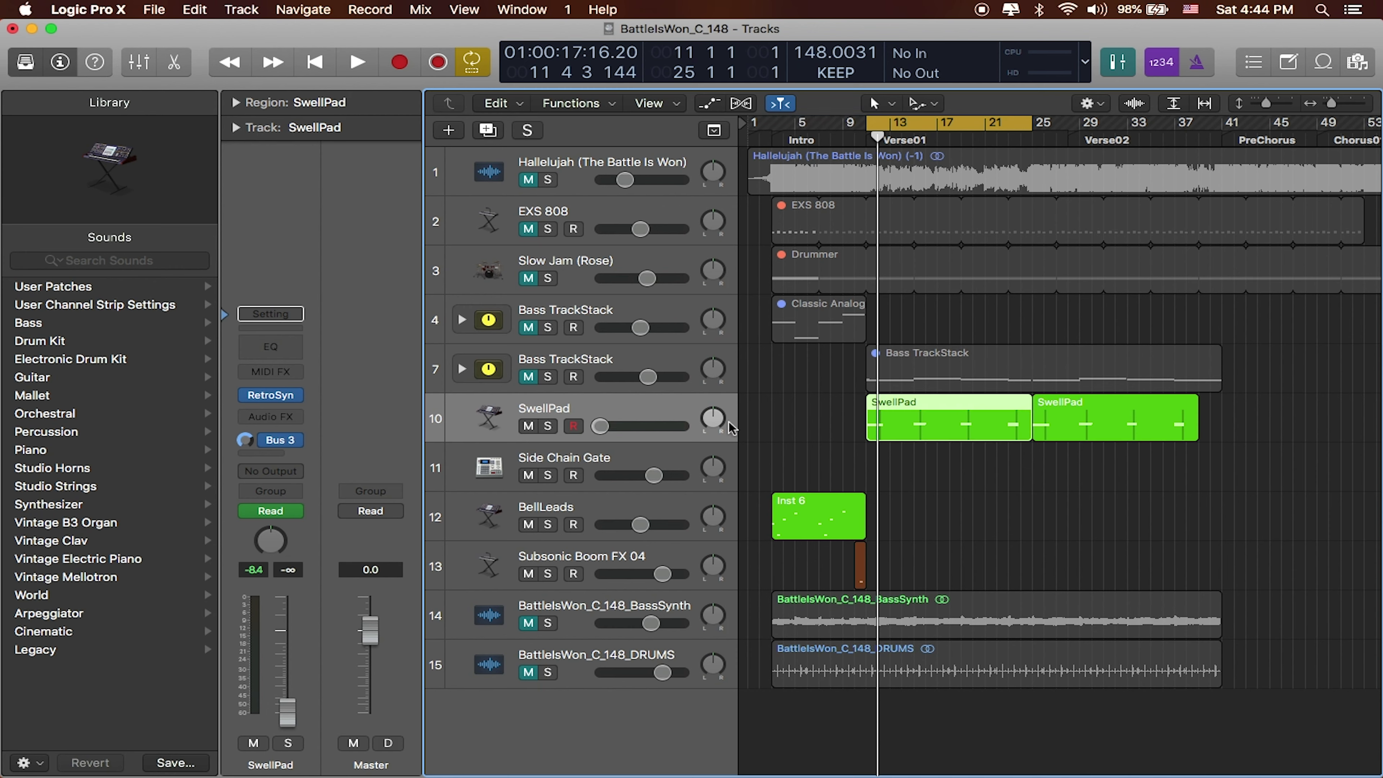
drag(867, 124, 775, 124)
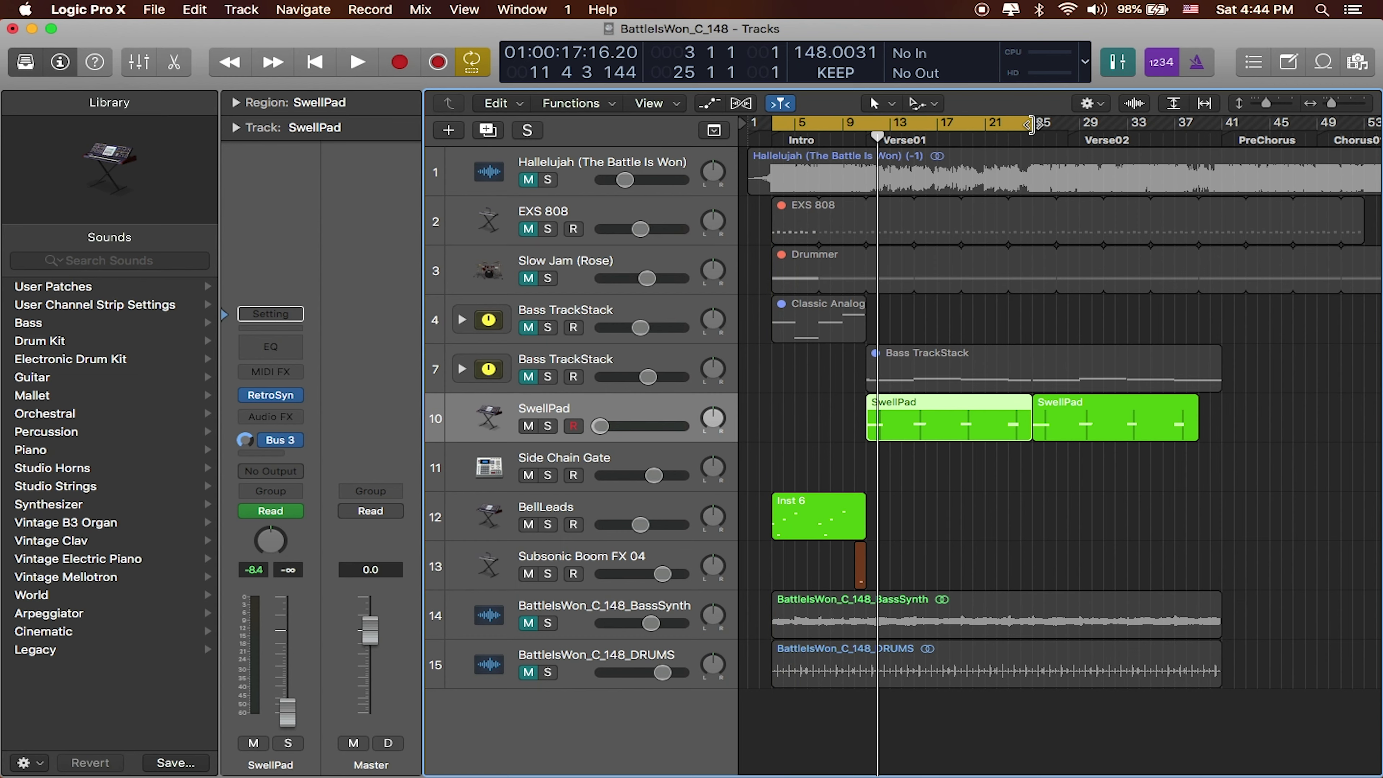
drag(1031, 124, 1224, 145)
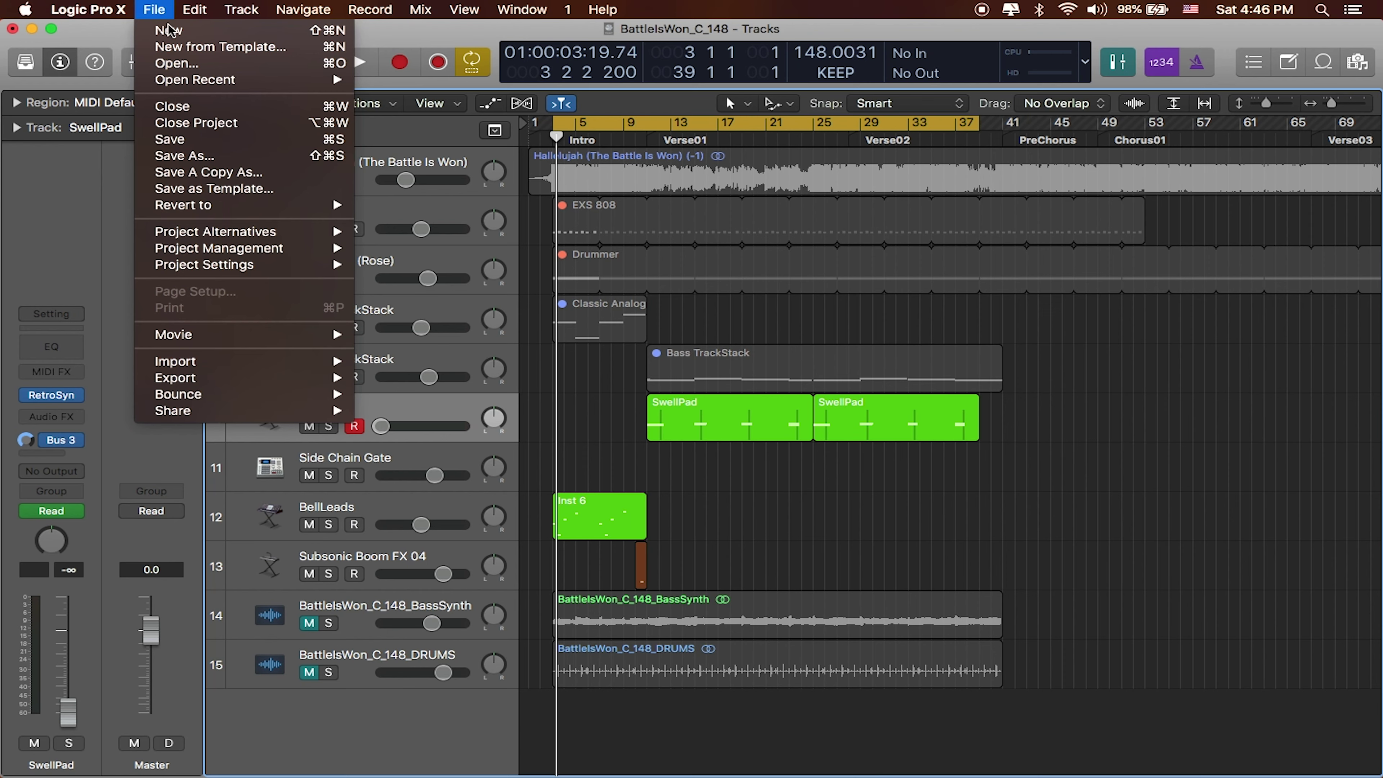
Accept the WAV bounce settings and save the bounce as BattleIsWon_C_148_Synths-Leads.wav
mouse_move(239, 402)
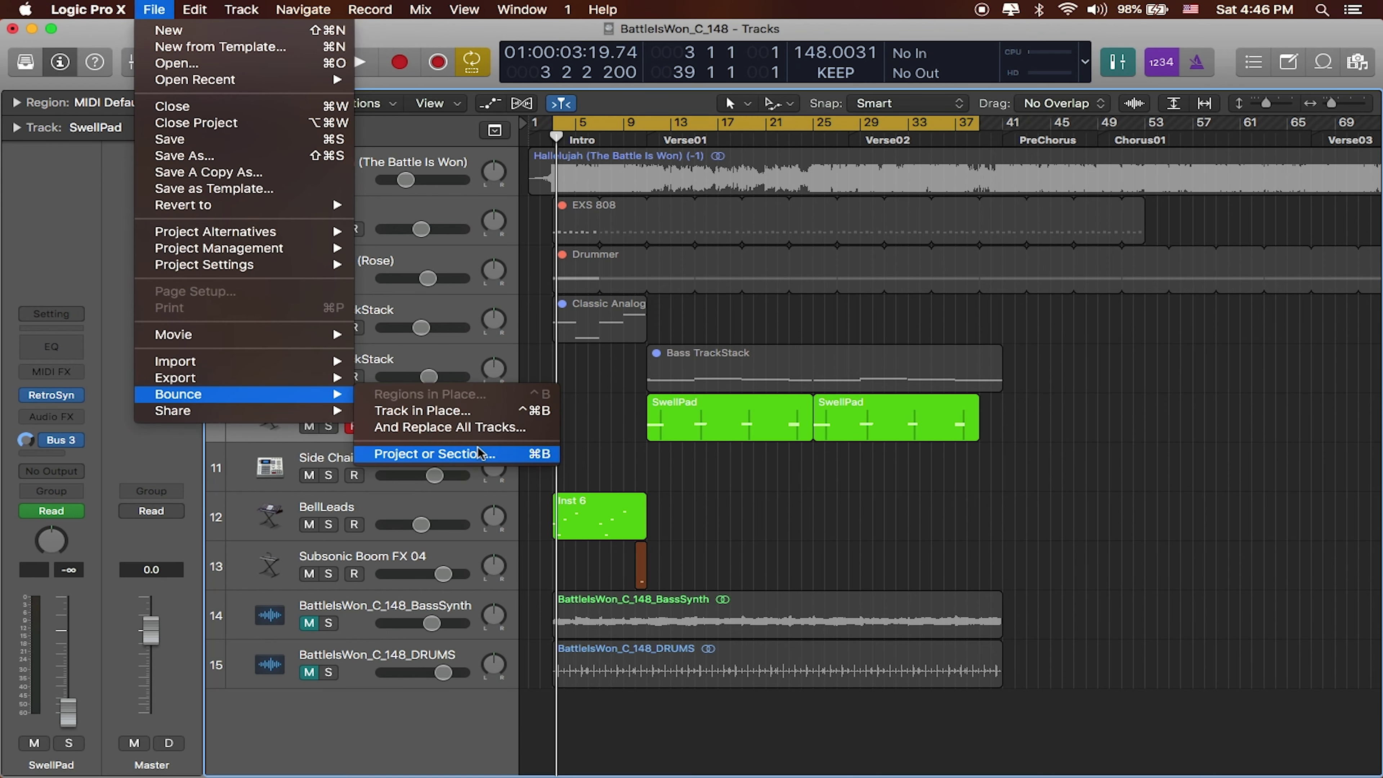
click(482, 455)
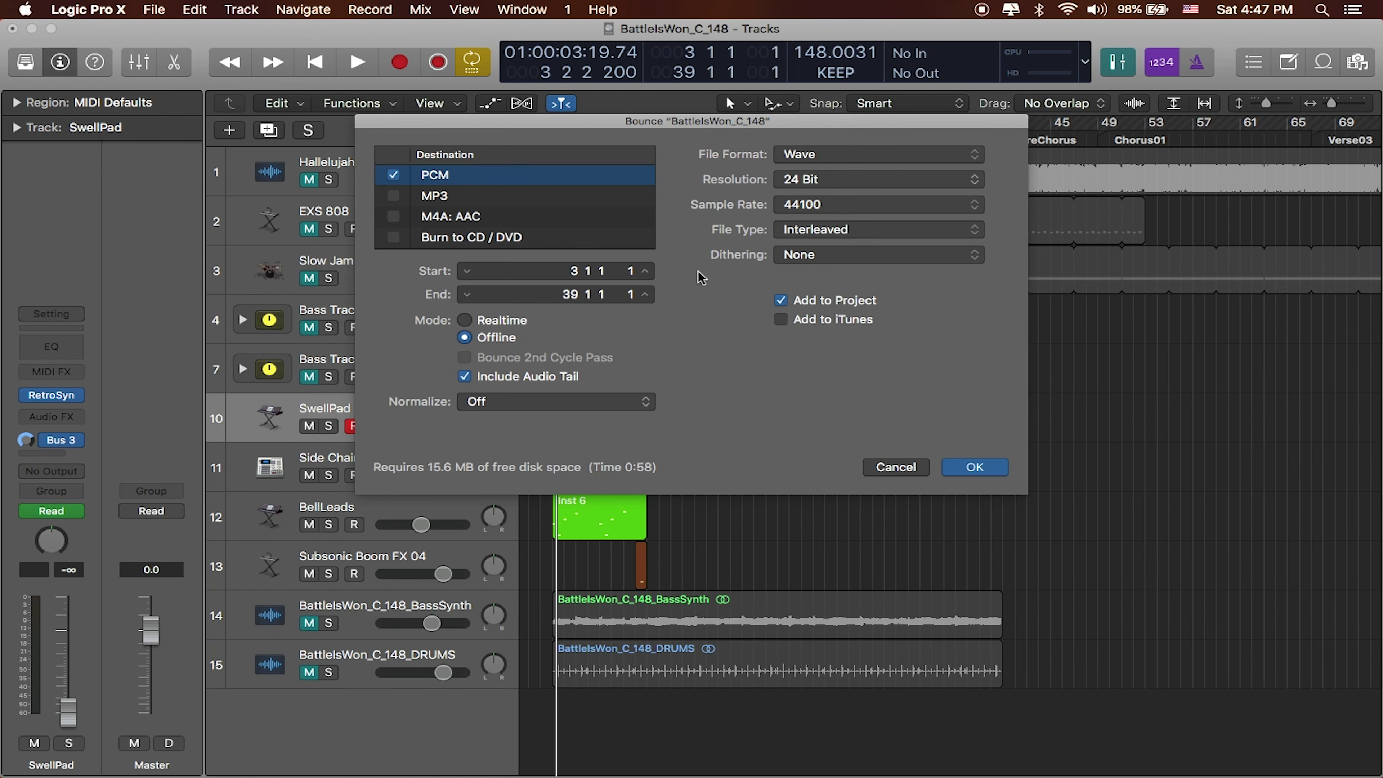
click(995, 470)
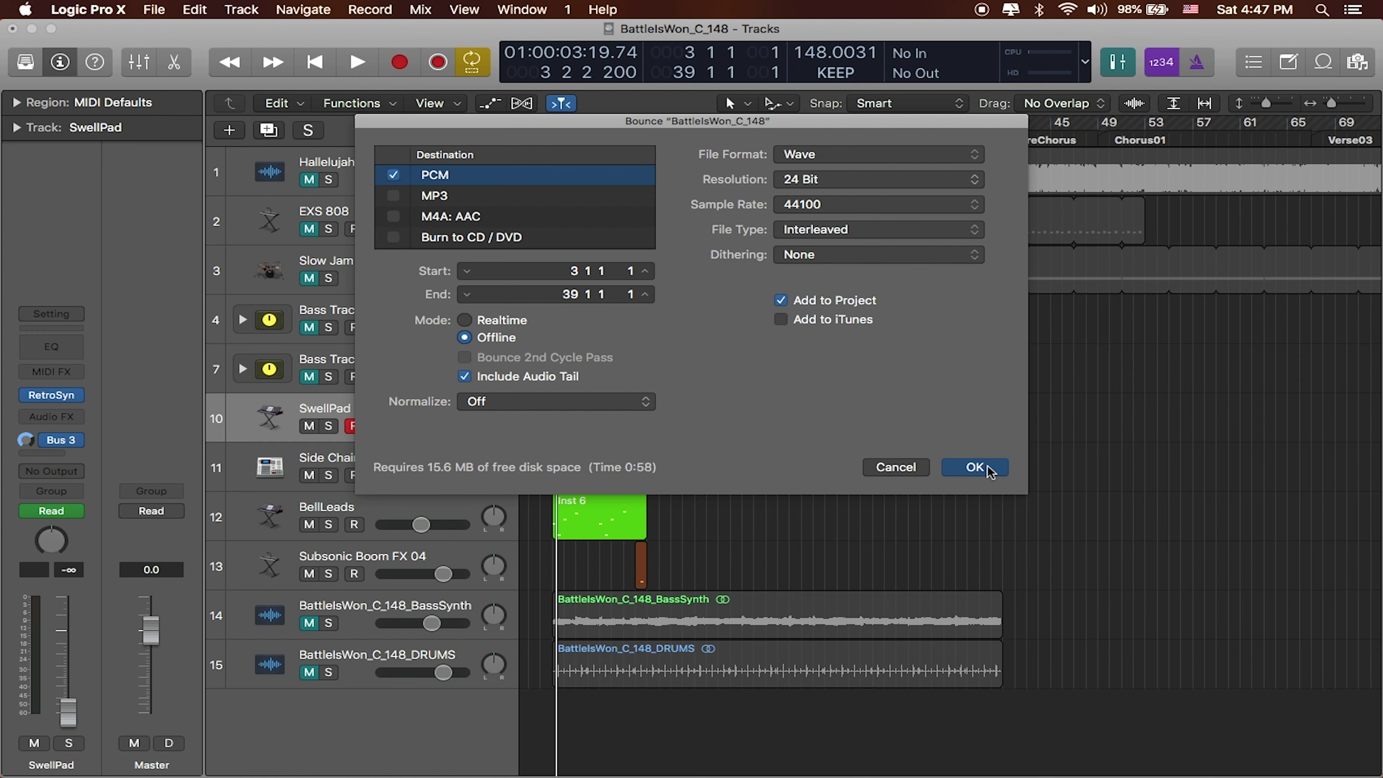
click(382, 184)
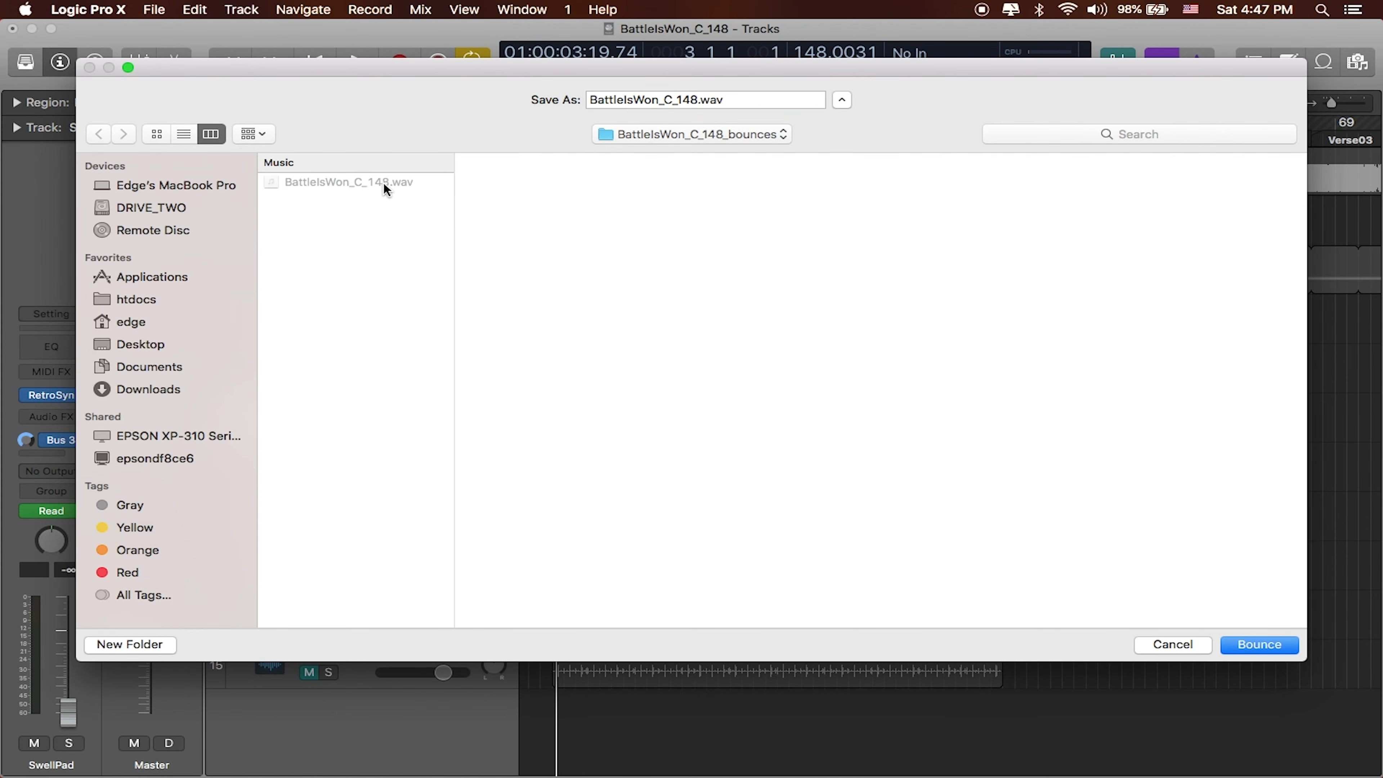
click(694, 99)
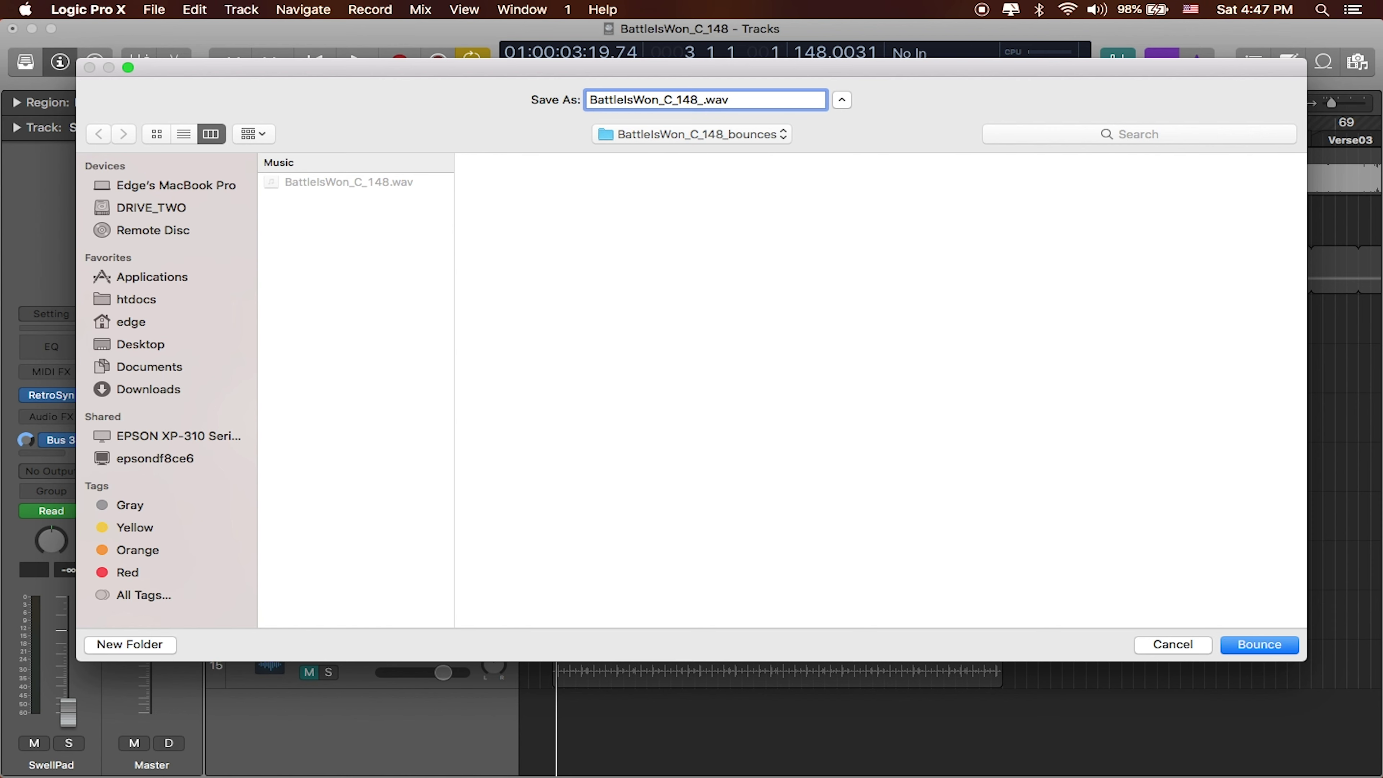
text(_Synths-Leads)
click(1254, 646)
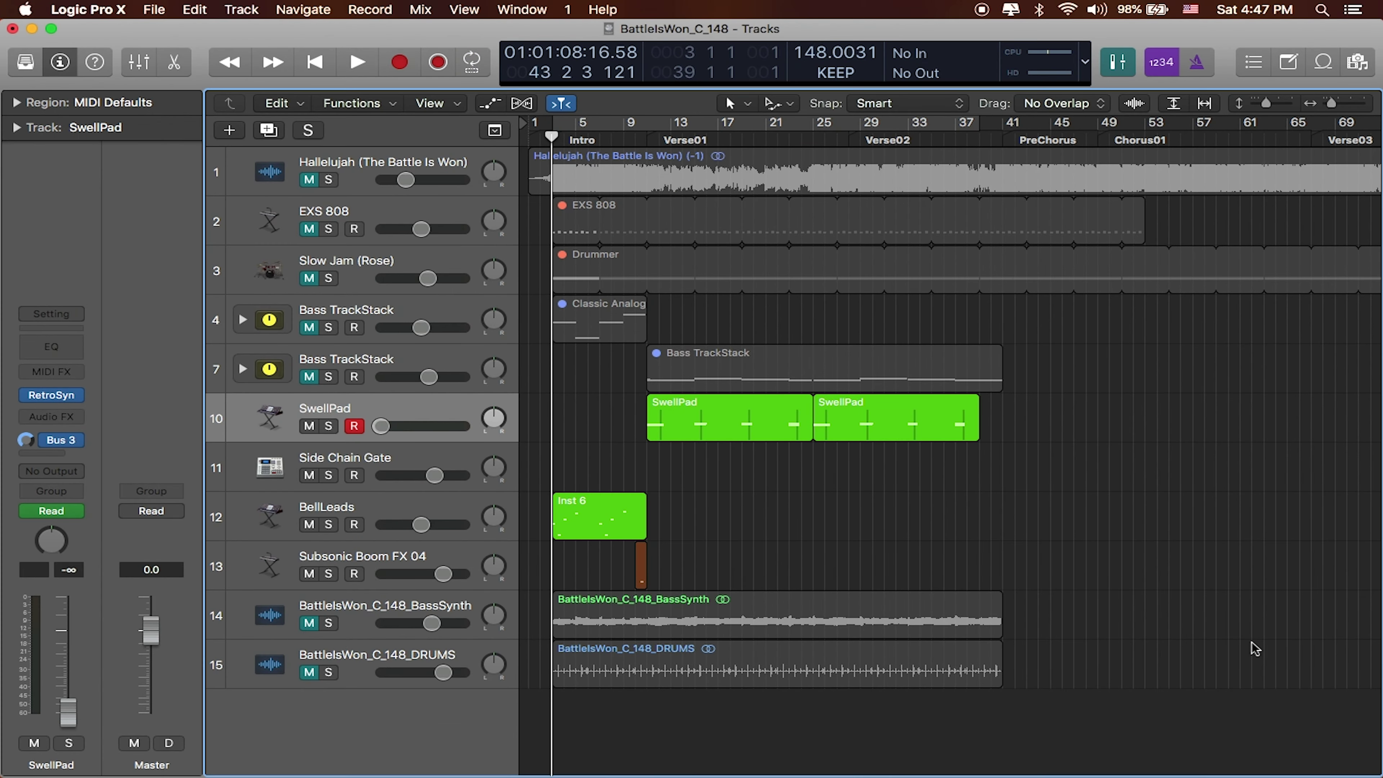
Drag the Synths-Leads bounce from the project audio list onto a new bottom track
click(1369, 61)
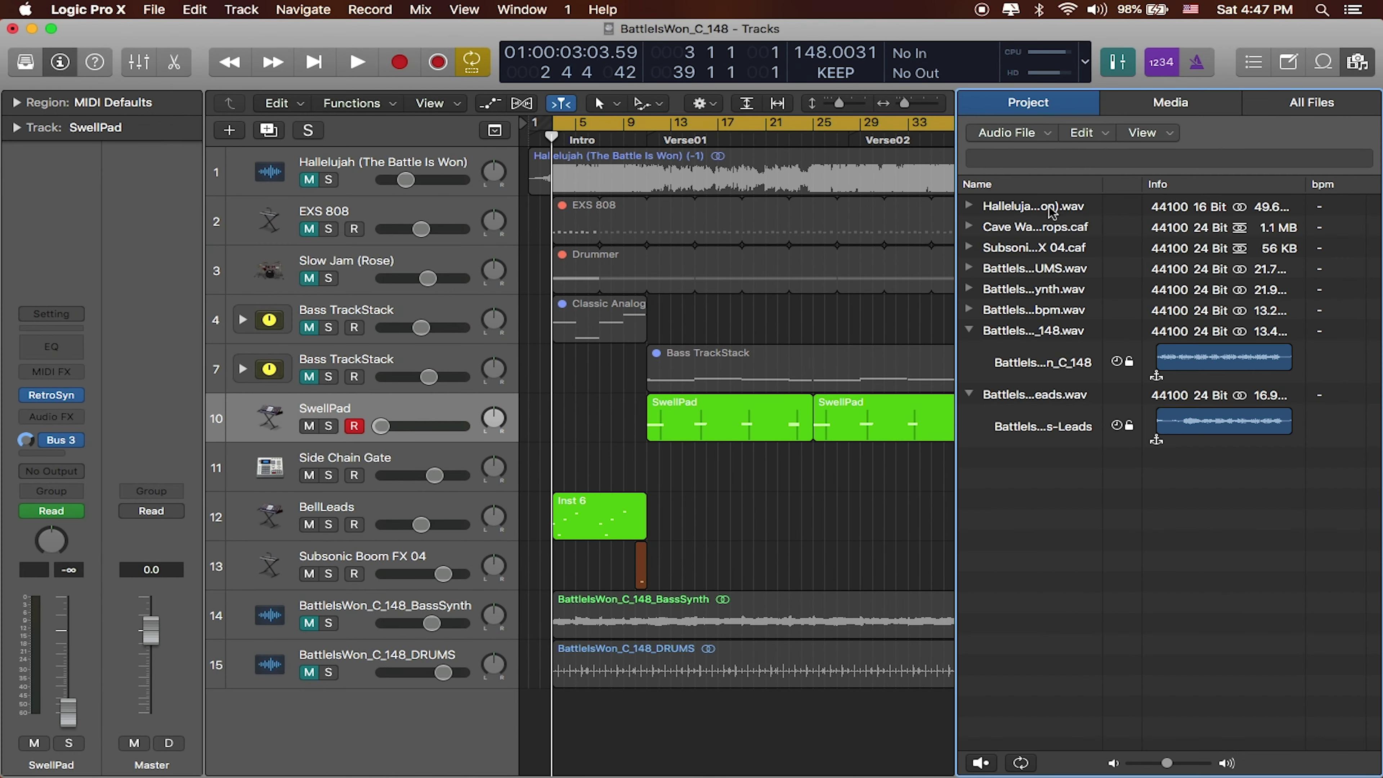
click(970, 329)
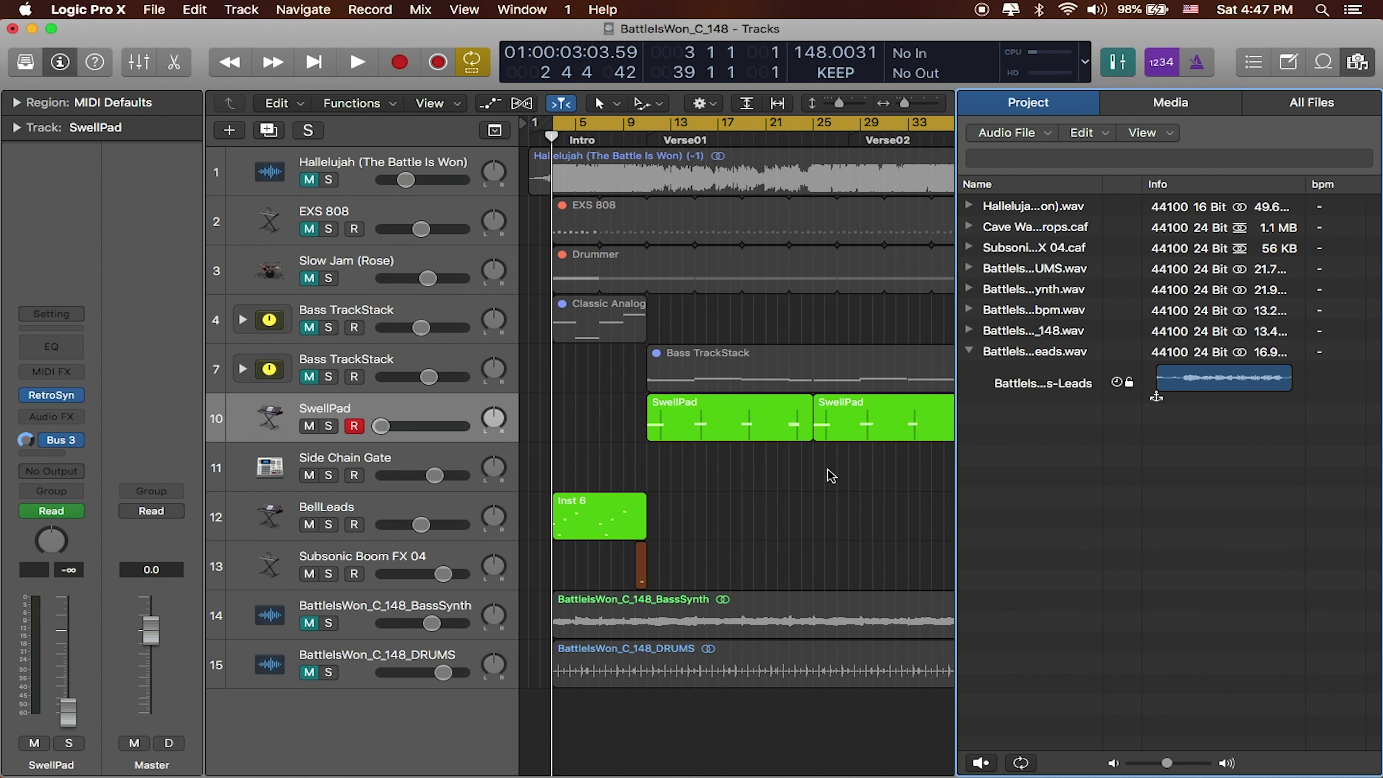
drag(1020, 393, 557, 728)
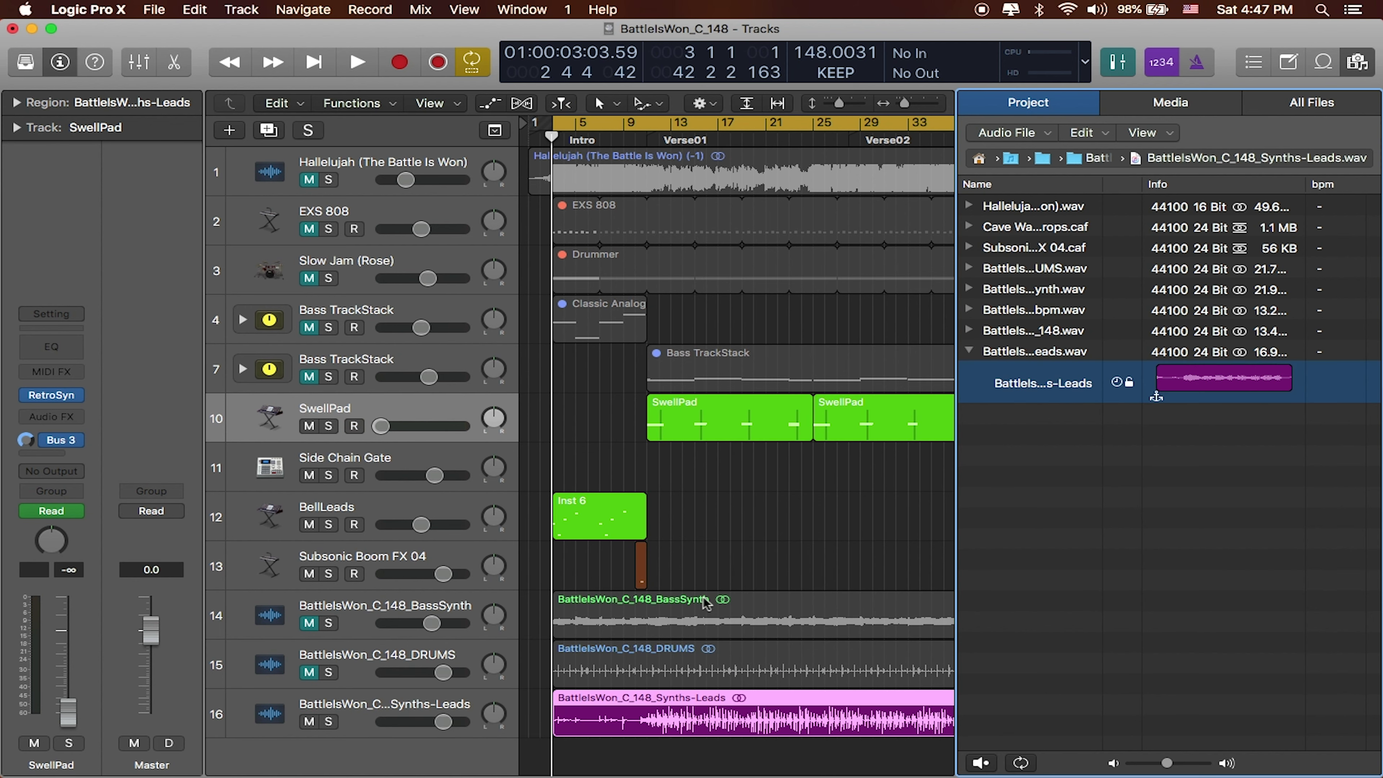
Mute tracks 1–13, keep the BassSynth and DRUMS stems unmuted, and set BassSynth to -3.0 dB
click(310, 180)
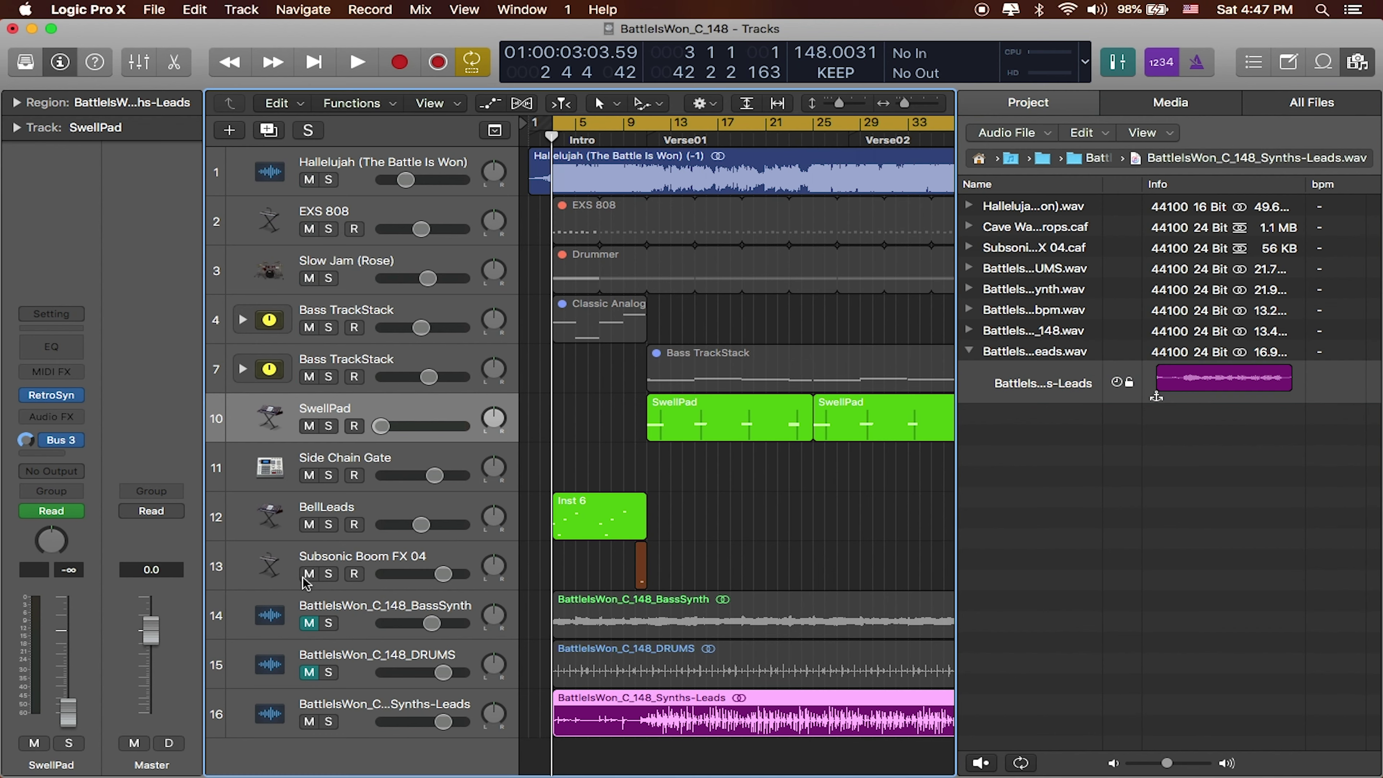
drag(307, 577, 308, 185)
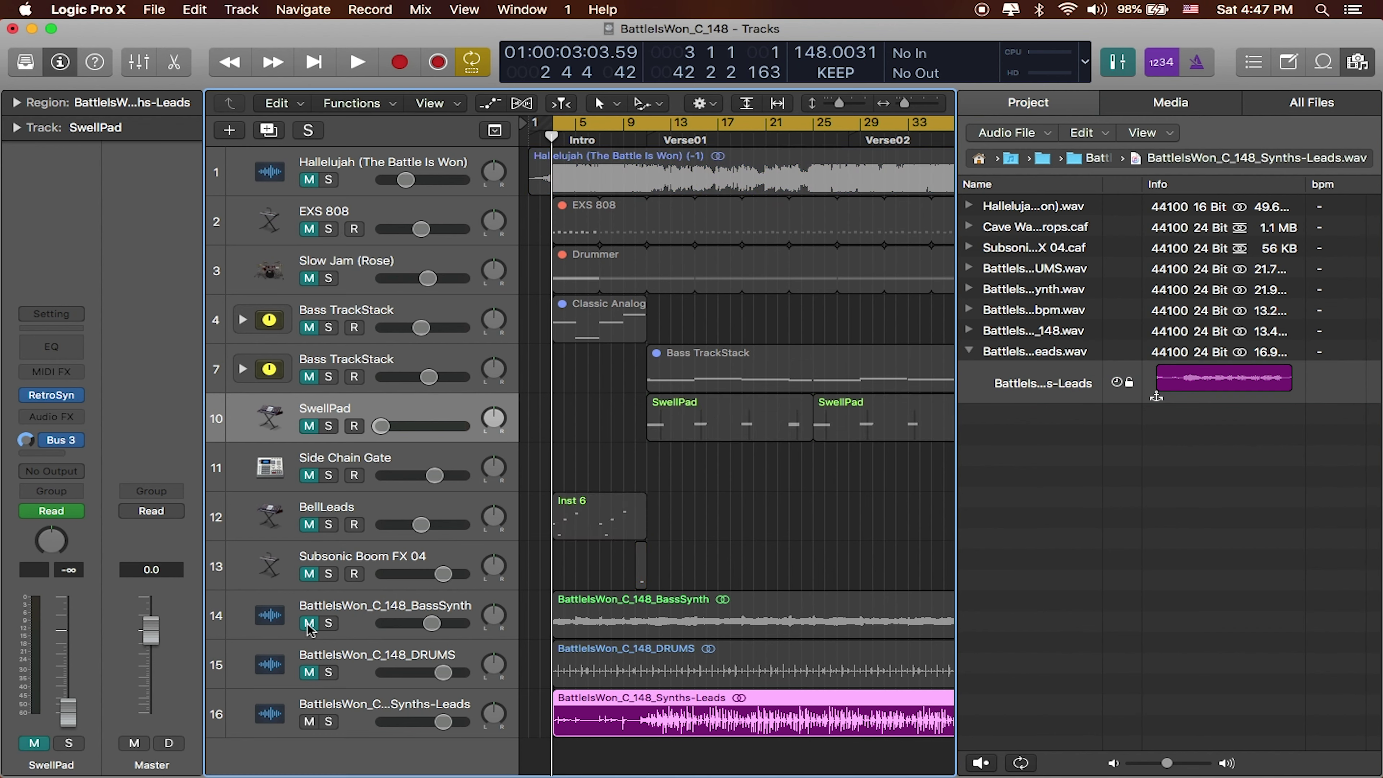
drag(309, 624, 309, 674)
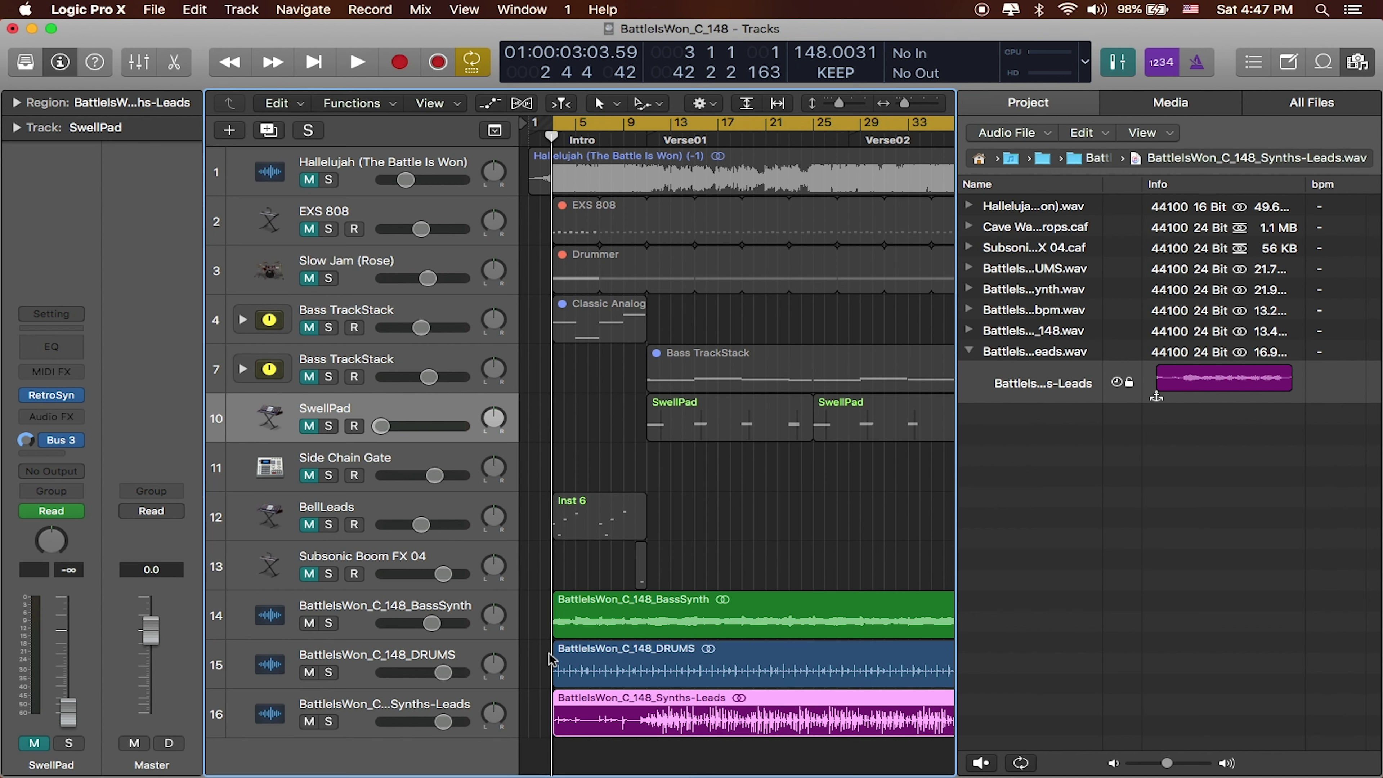
click(432, 623)
During playback, lower the BassSynth stem slightly and set the Synths-Leads stem to -1.5 dB
key(space)
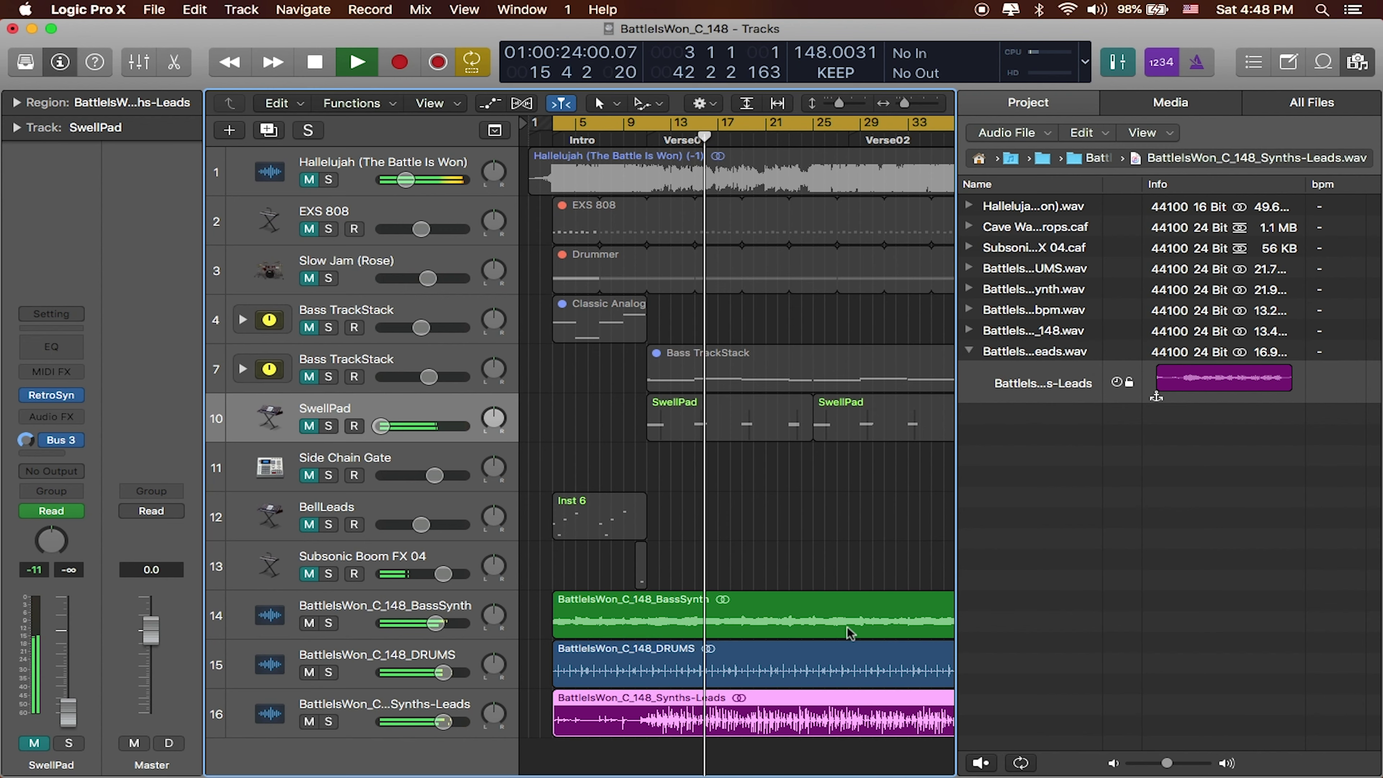
drag(472, 628, 467, 628)
scroll(712, 640, right, 3)
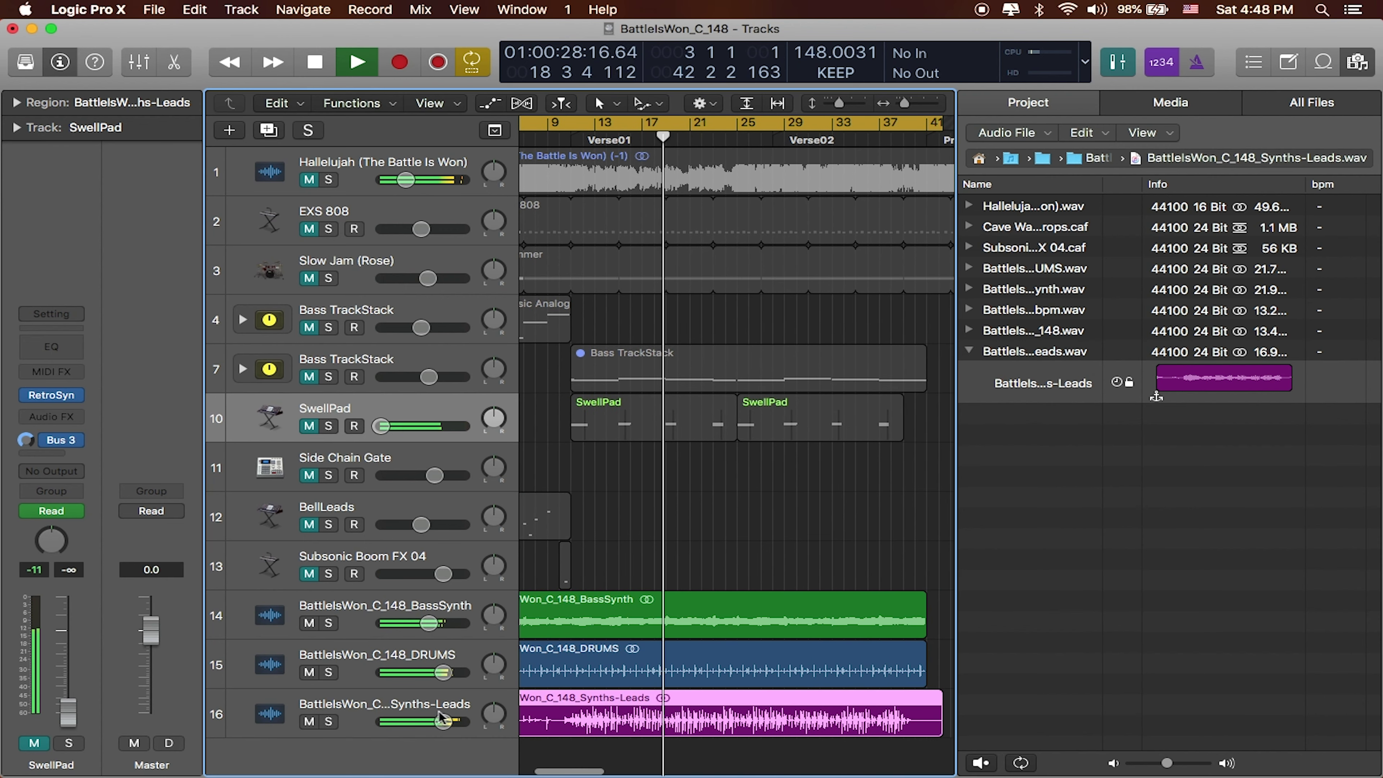
drag(444, 721, 432, 722)
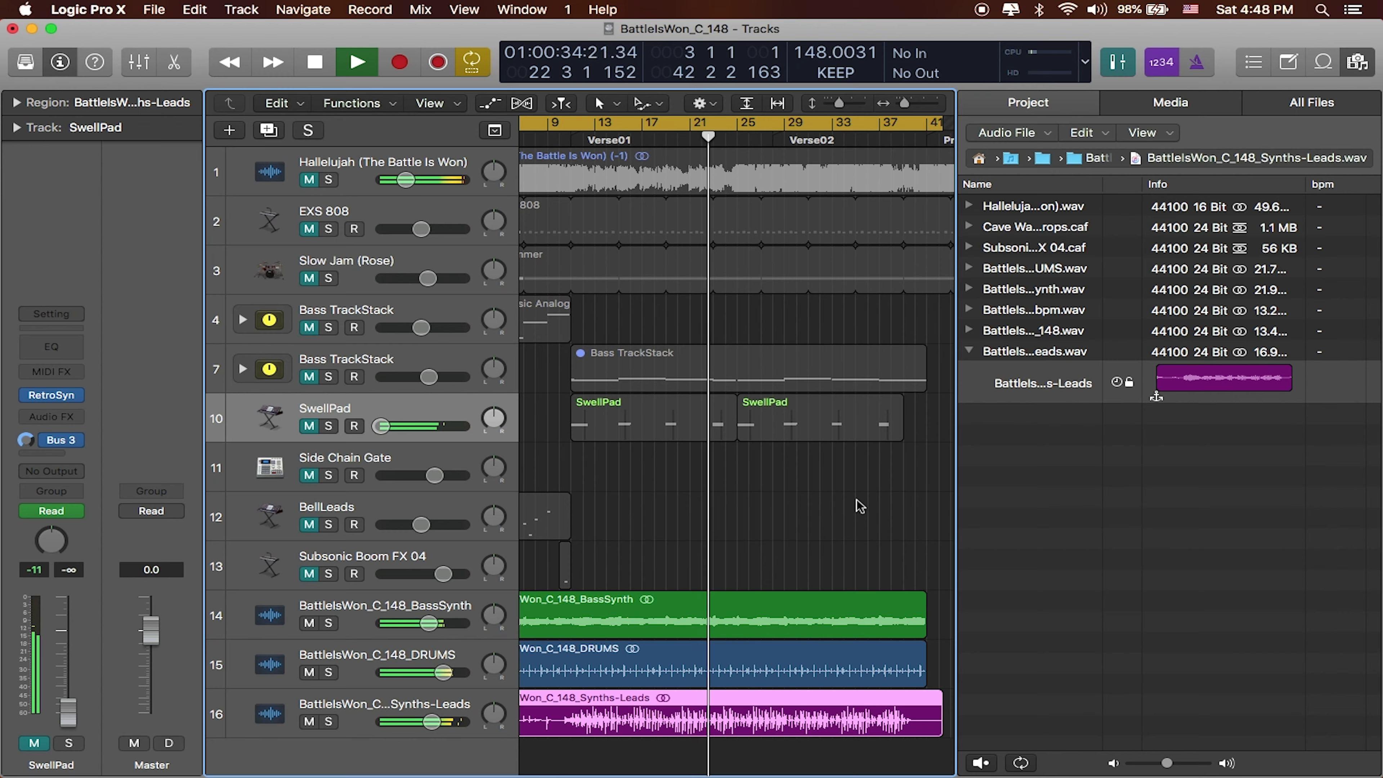
key(space)
scroll(713, 501, left, 3)
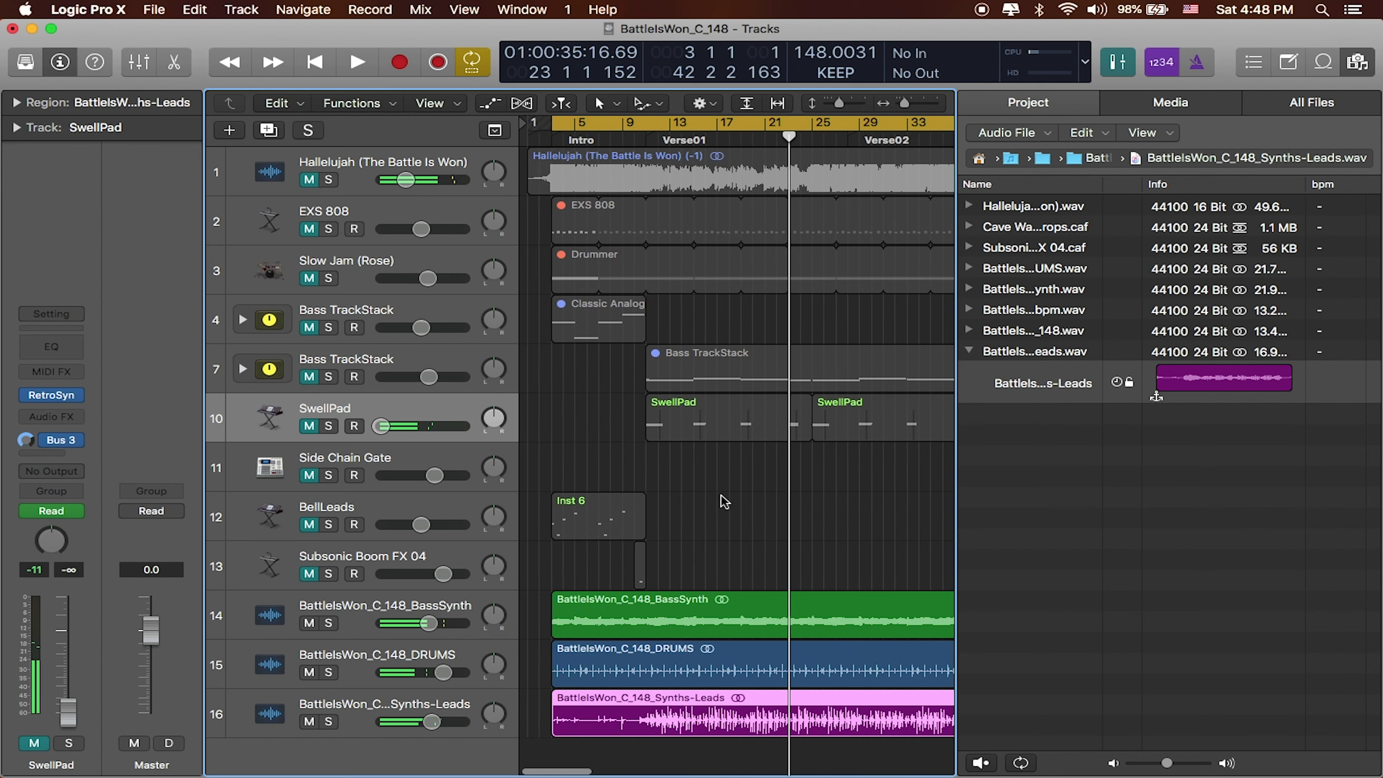